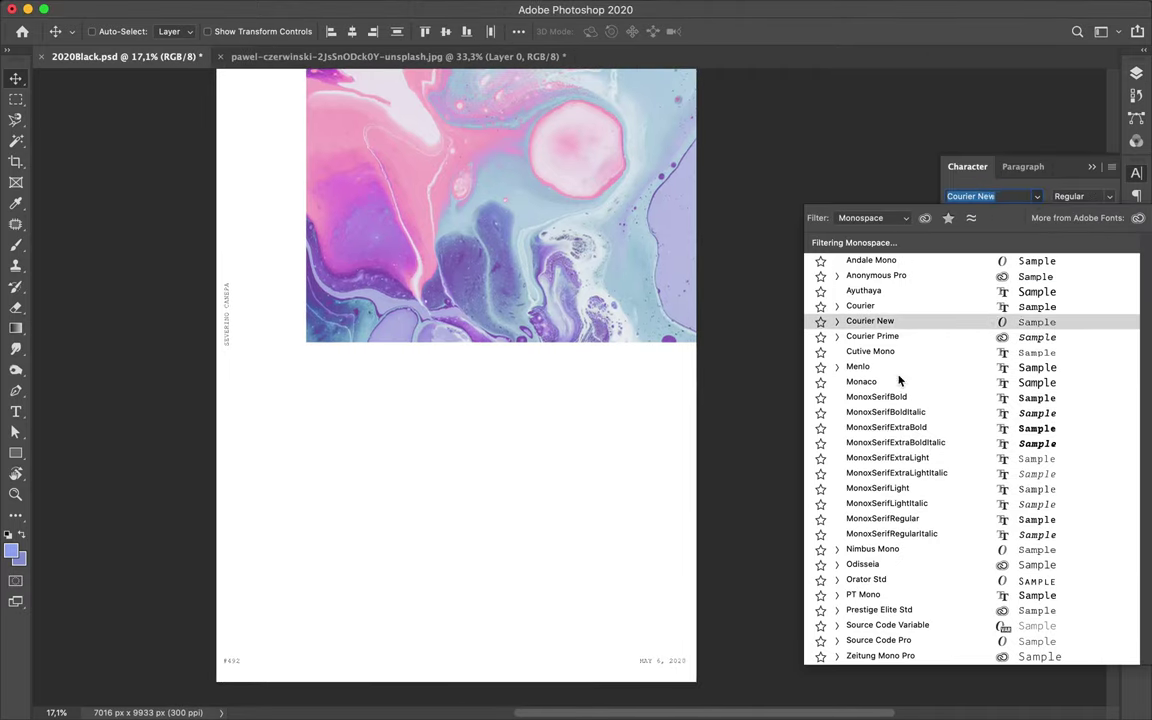
# - Set the date caption in Prestige Elite Std Regular
pyautogui.scroll(5, 558, 640)
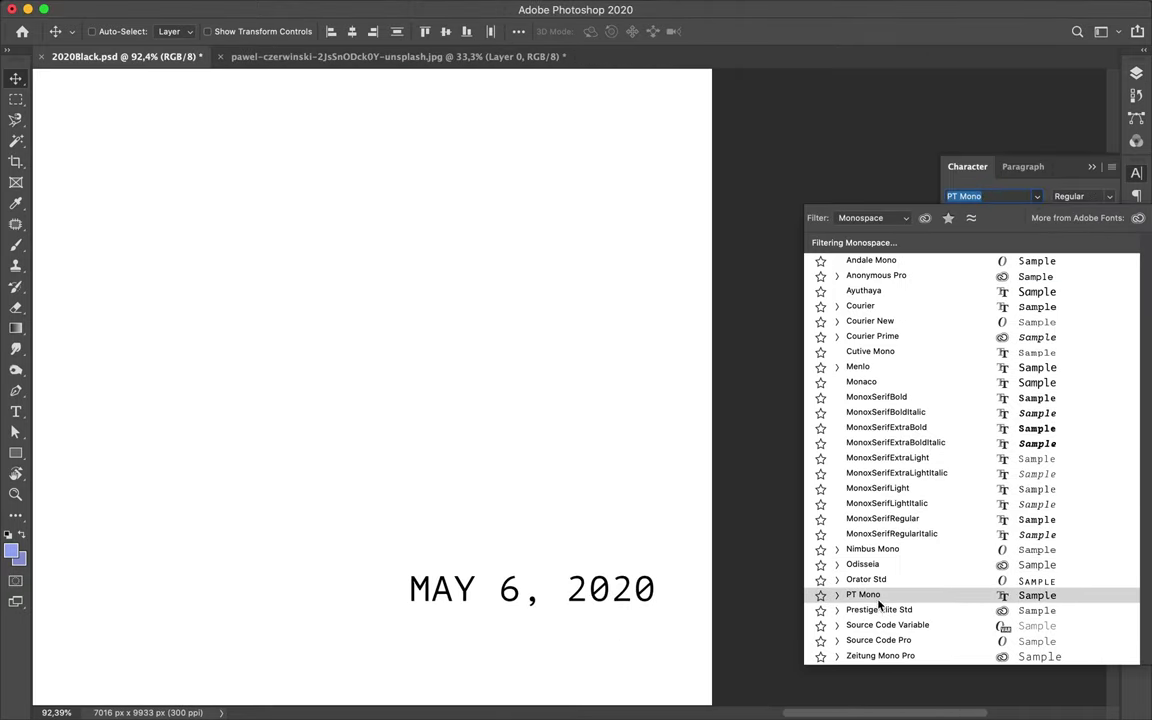
pyautogui.click(837, 610)
pyautogui.click(868, 625)
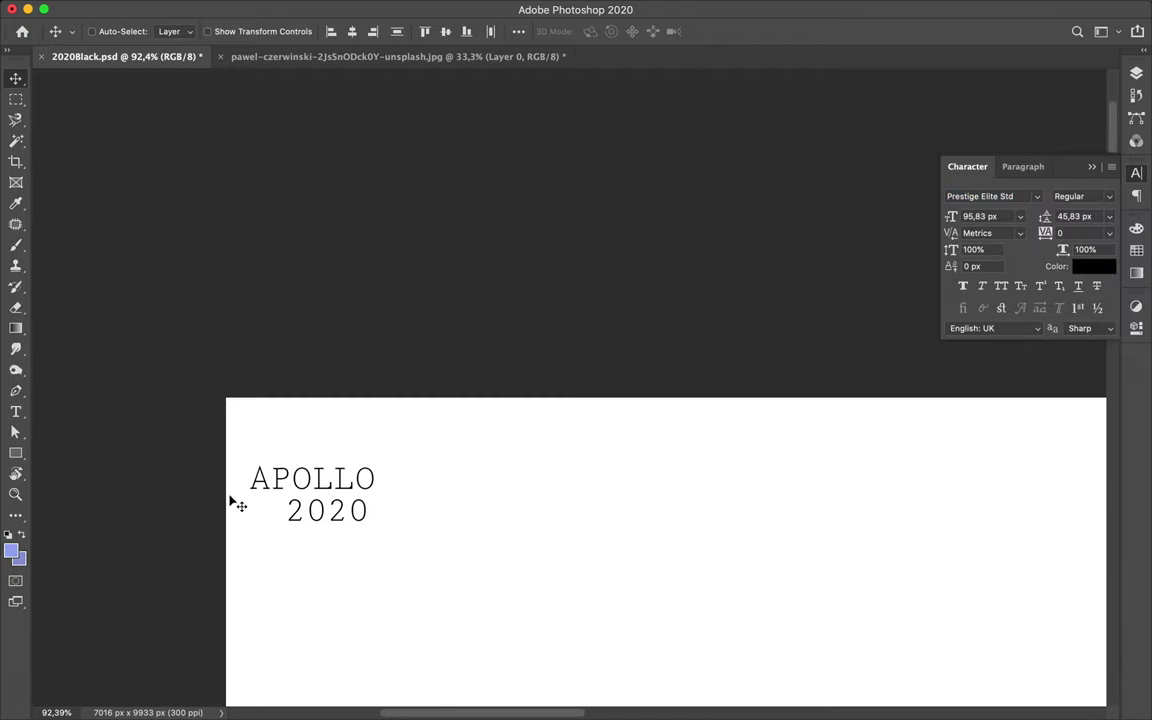
# - Widen the tracking of APOLLO and tighten the 2020 tracking to -90
pyautogui.doubleClick(270, 478)
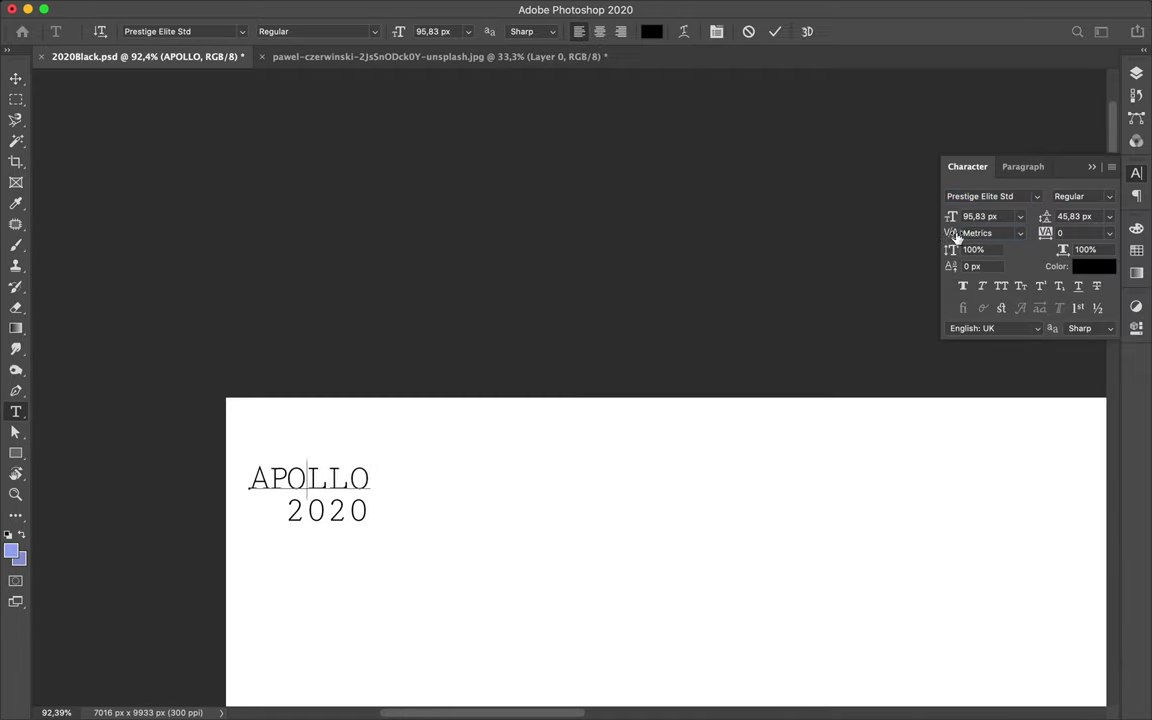
pyautogui.moveTo(957, 236); pyautogui.dragTo(961, 233)
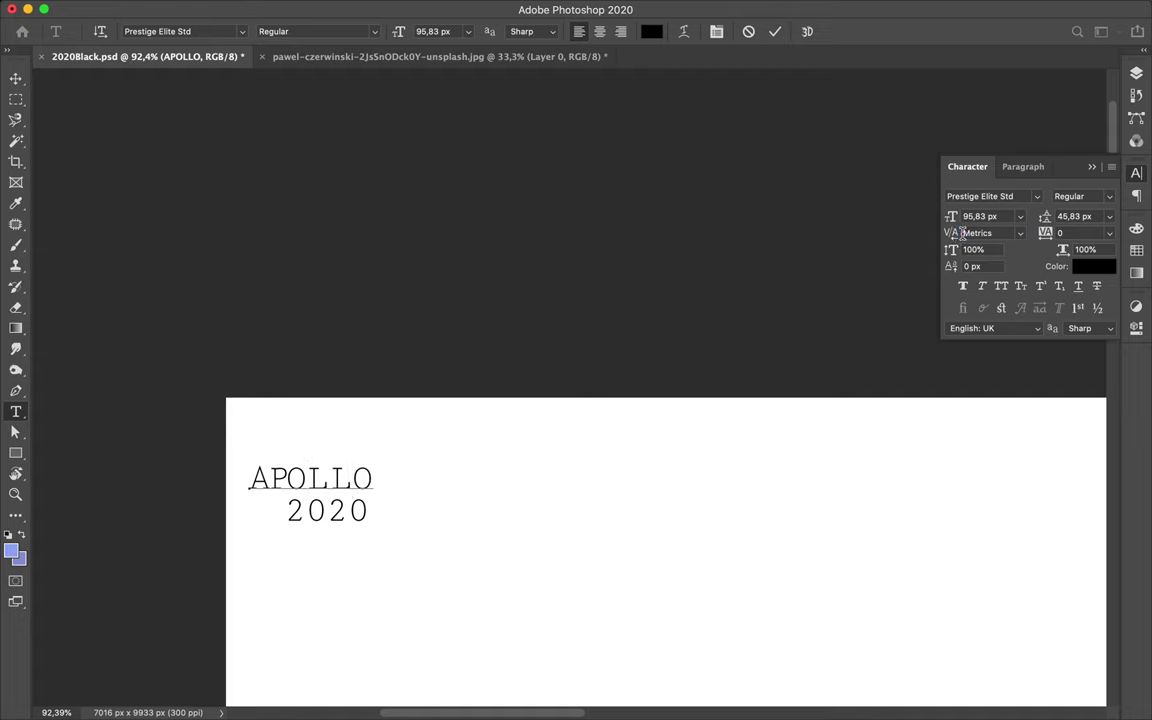
pyautogui.doubleClick(303, 511)
pyautogui.moveTo(955, 238); pyautogui.dragTo(957, 240)
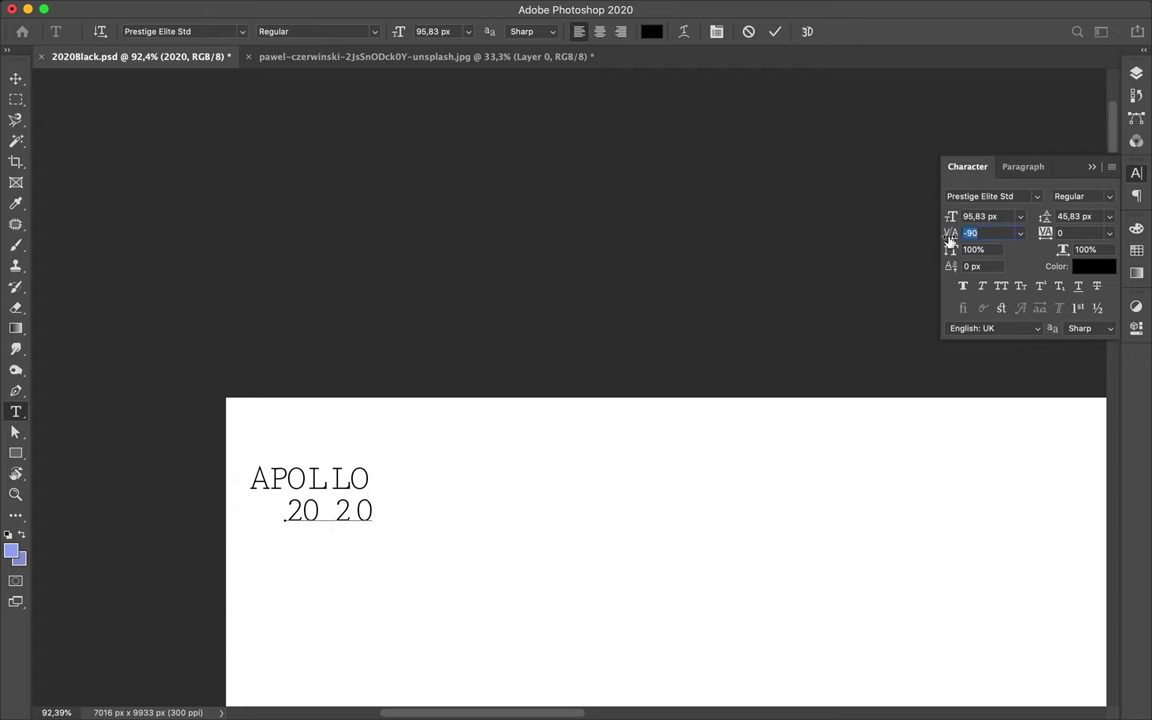
pyautogui.moveTo(950, 240); pyautogui.dragTo(296, 463)
pyautogui.scroll(-5, 296, 463)
pyautogui.scroll(-10, 290, 463)
pyautogui.scroll(5, 290, 463)
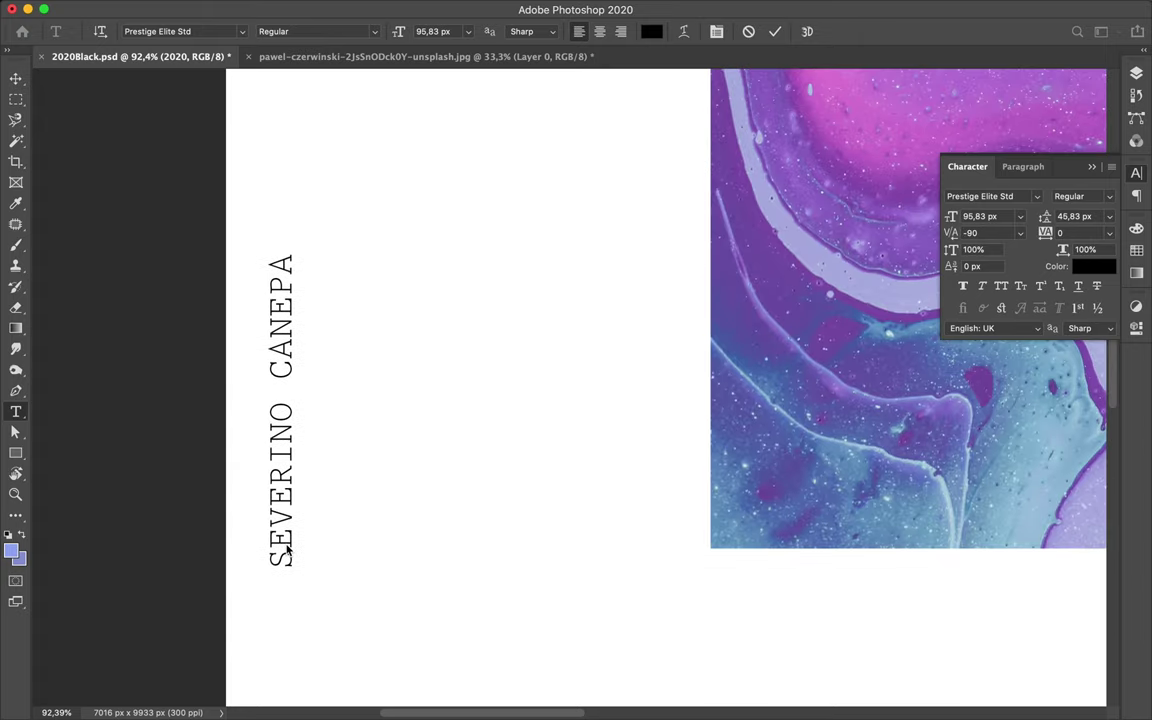
pyautogui.moveTo(938, 237)
pyautogui.mouseDown()
pyautogui.moveTo(963, 237)
pyautogui.moveTo(942, 237)
pyautogui.mouseUp()
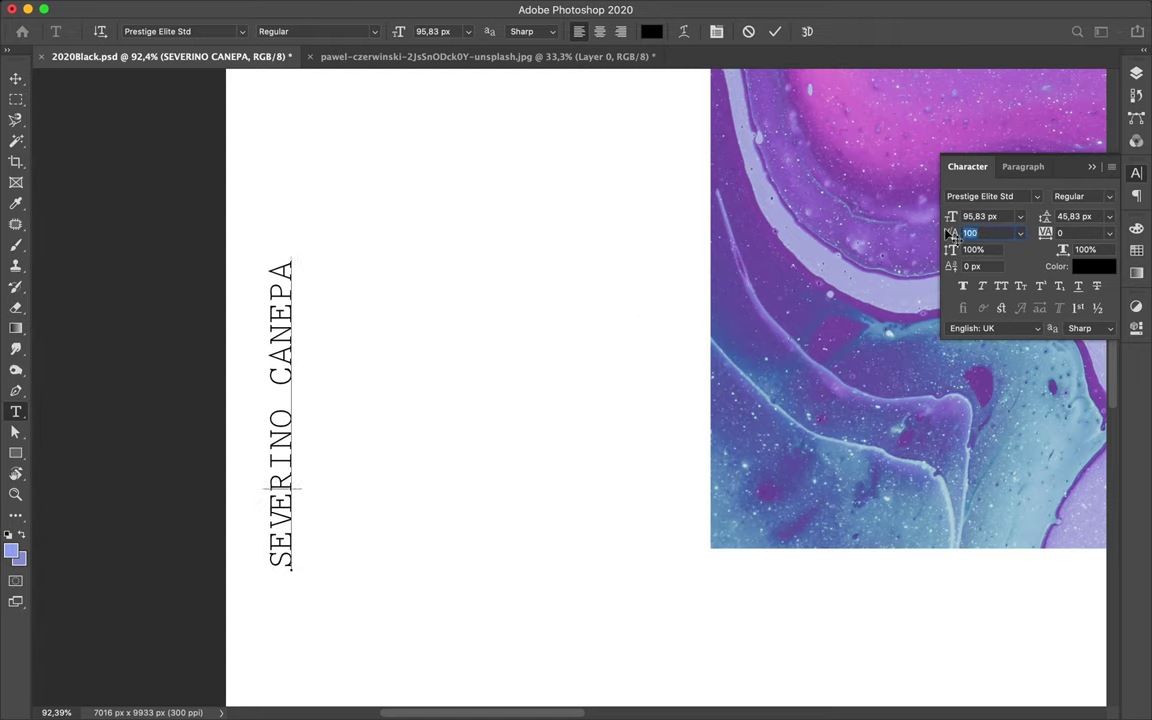
pyautogui.moveTo(936, 237); pyautogui.dragTo(936, 237)
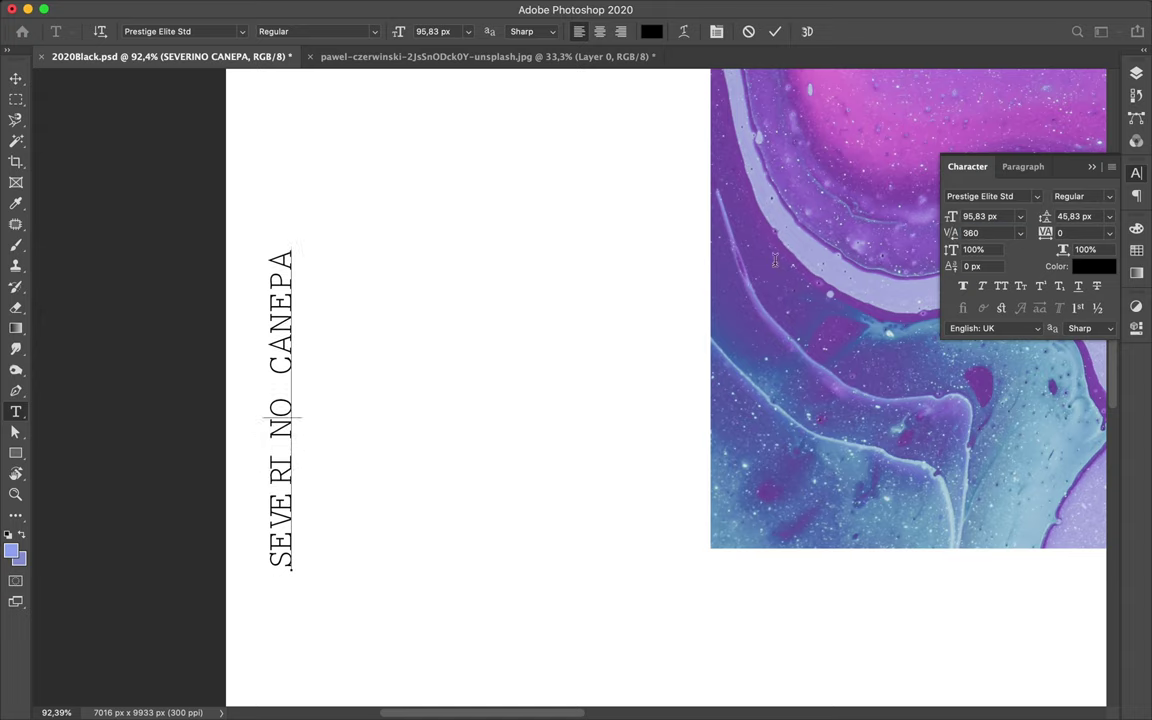
pyautogui.moveTo(953, 240); pyautogui.dragTo(940, 240)
pyautogui.write('550')
pyautogui.press('Return')
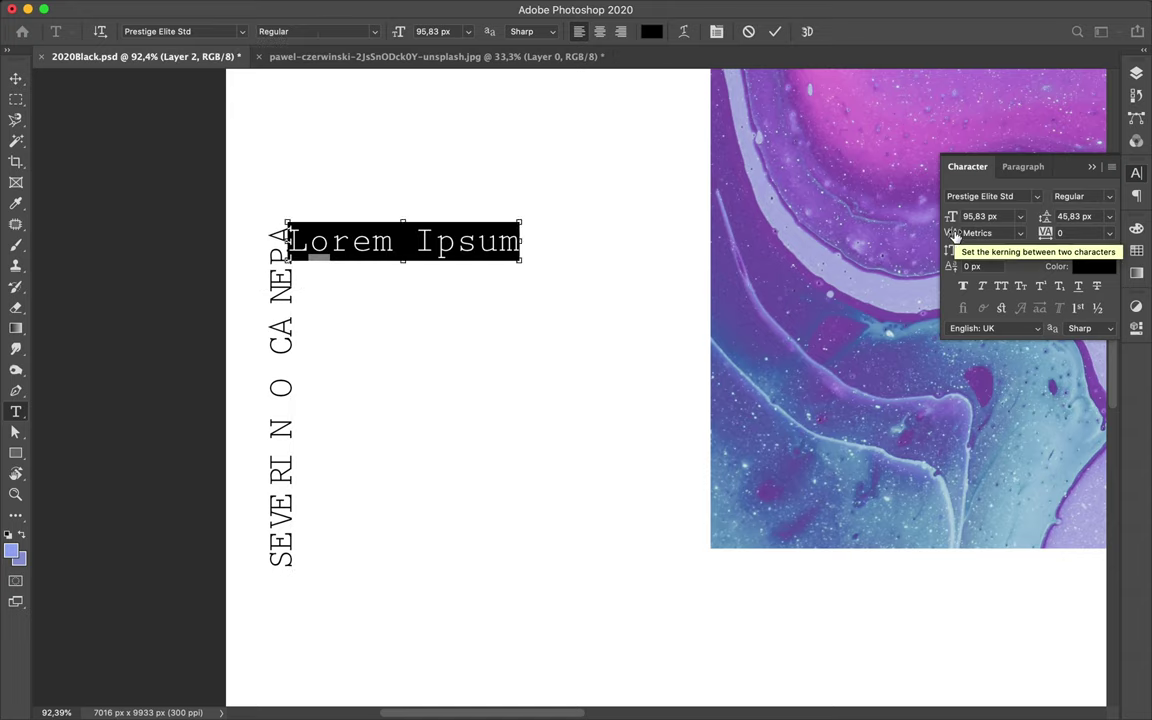
# - Remove the Lorem Ipsum test text and finish text editing
pyautogui.click(622, 222)
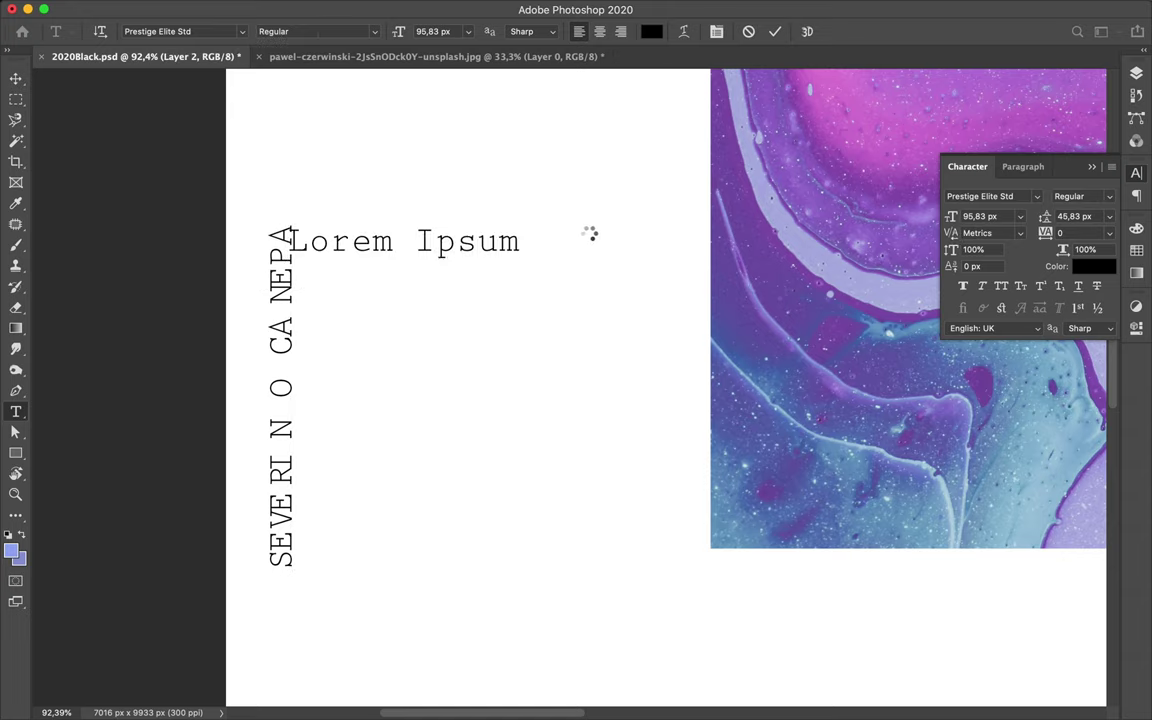
pyautogui.hotkey('ctrl', 'z')
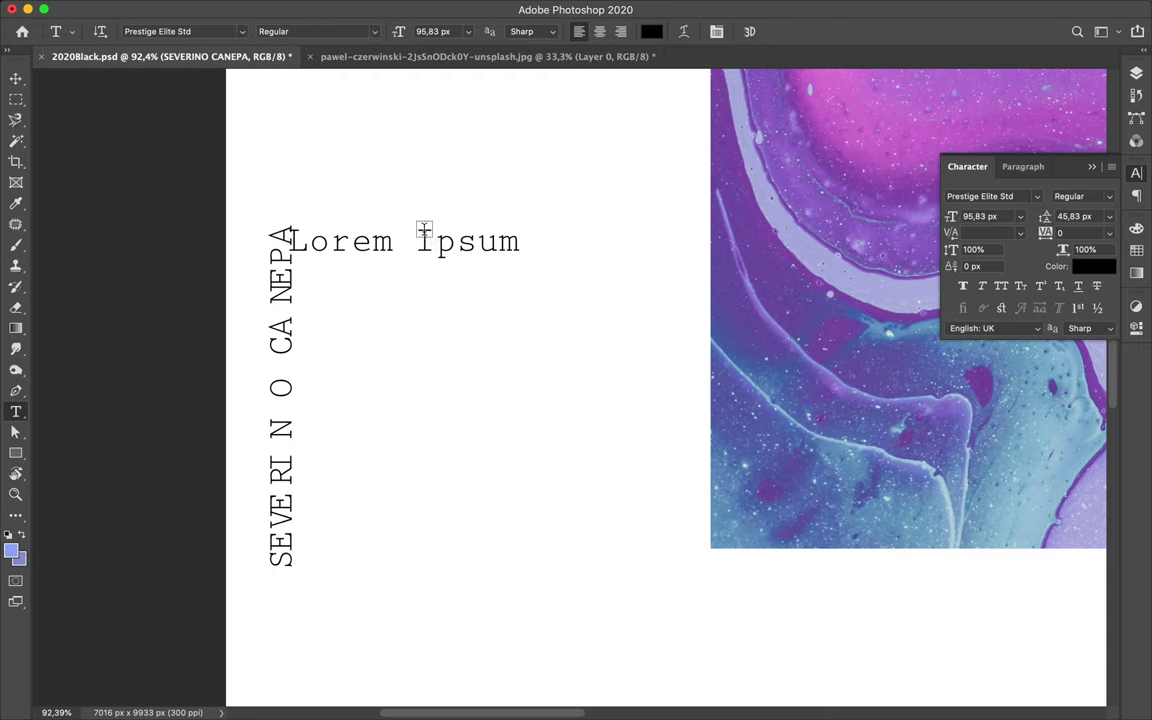
pyautogui.click(16, 79)
# - Save and close the source photo, then fit the whole poster in view
pyautogui.hotkey('ctrl', 's')
pyautogui.click(380, 56)
pyautogui.hotkey('ctrl', 'w')
pyautogui.click(532, 249)
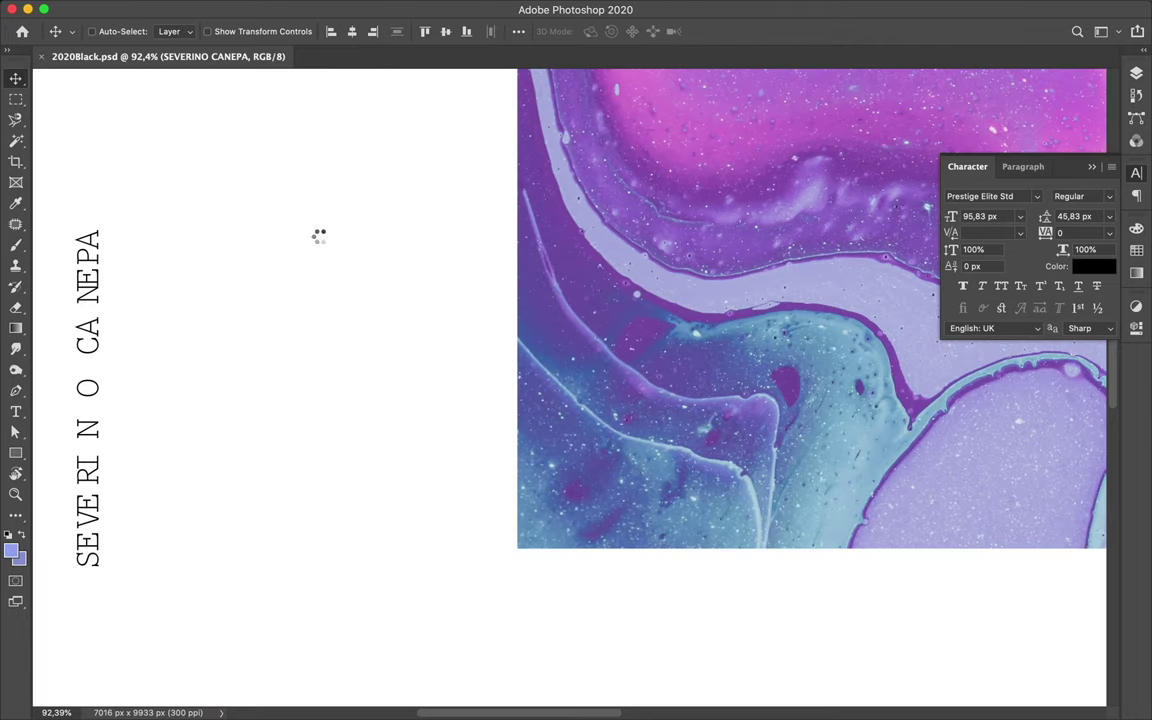
pyautogui.hotkey('ctrl', '0')
pyautogui.scroll(-3, 365, 486)
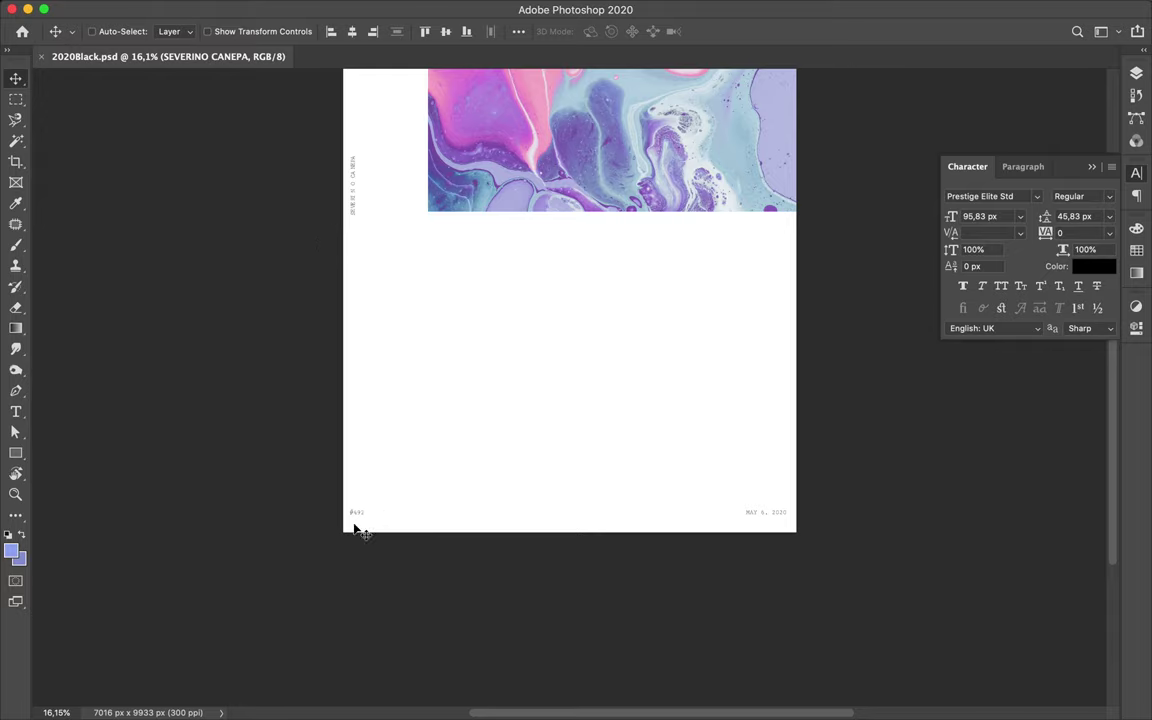
pyautogui.scroll(5, 355, 529)
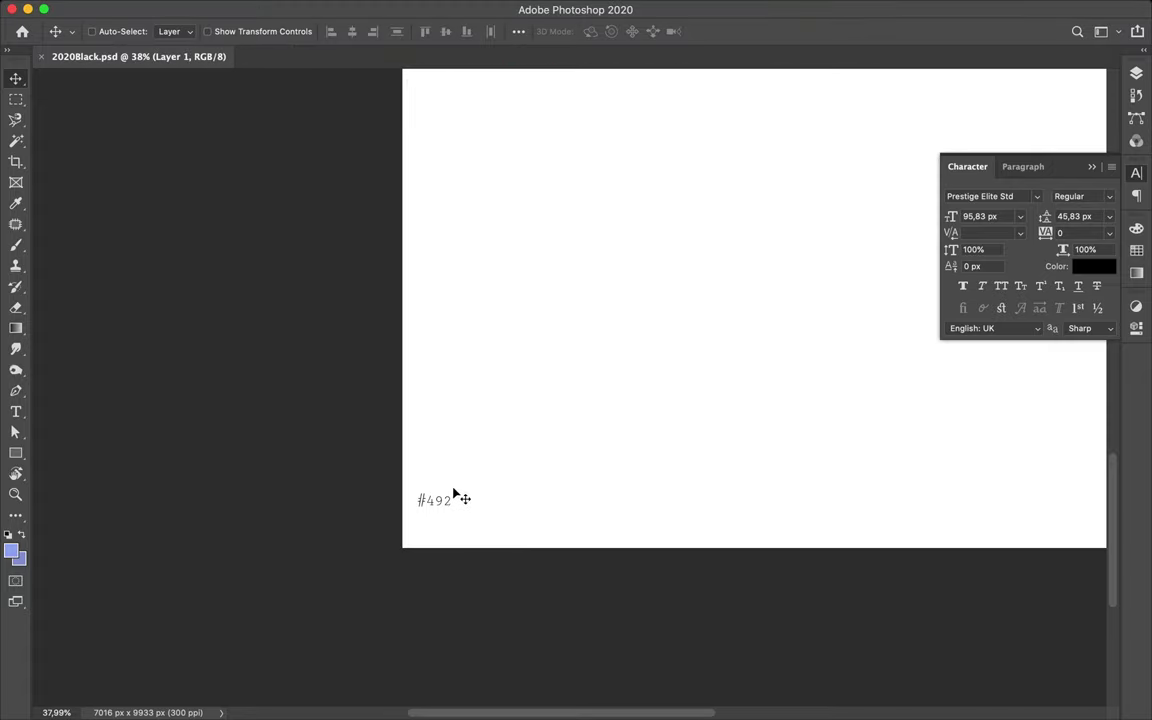
# - Duplicate the #492 caption, move the copy up onto the page and enlarge it
pyautogui.doubleClick(445, 500)
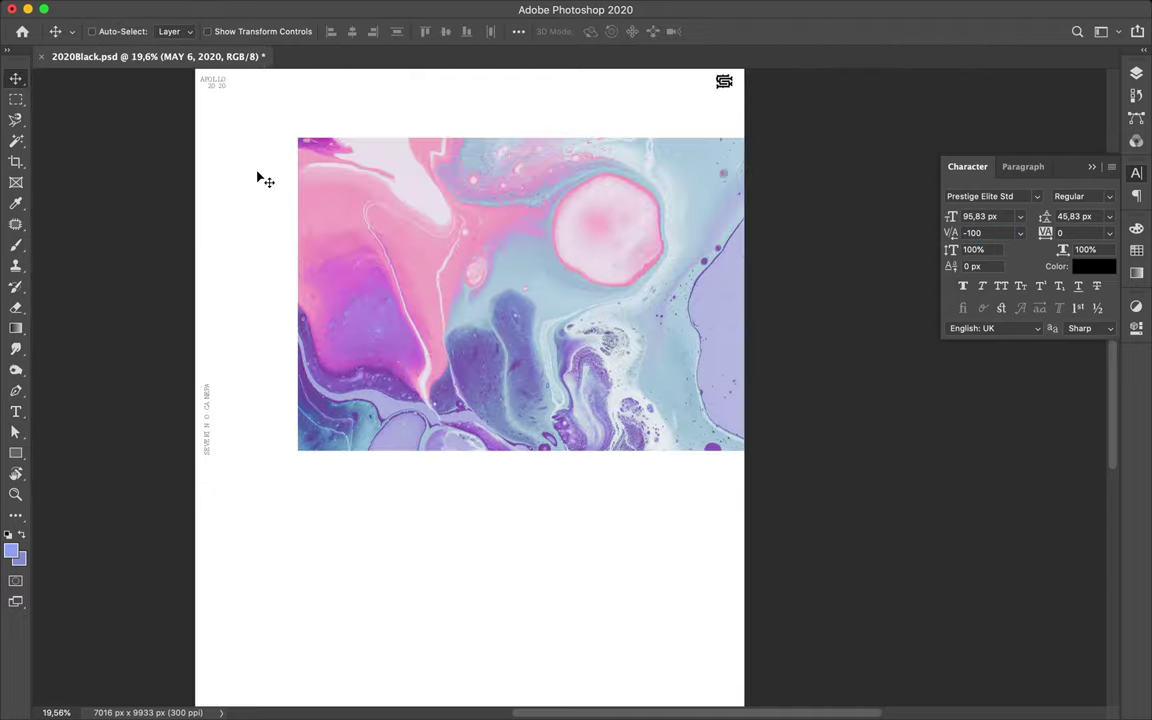
pyautogui.hscroll(5, 236, 248)
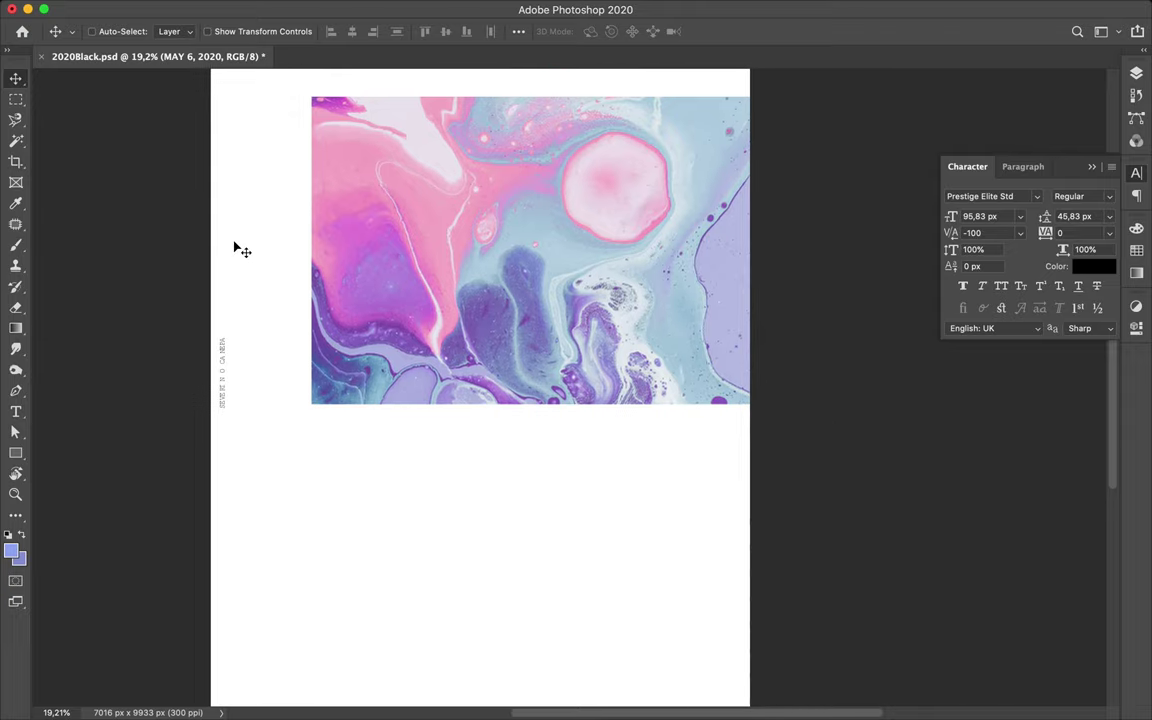
pyautogui.scroll(2, 236, 248)
pyautogui.scroll(-5, 230, 280)
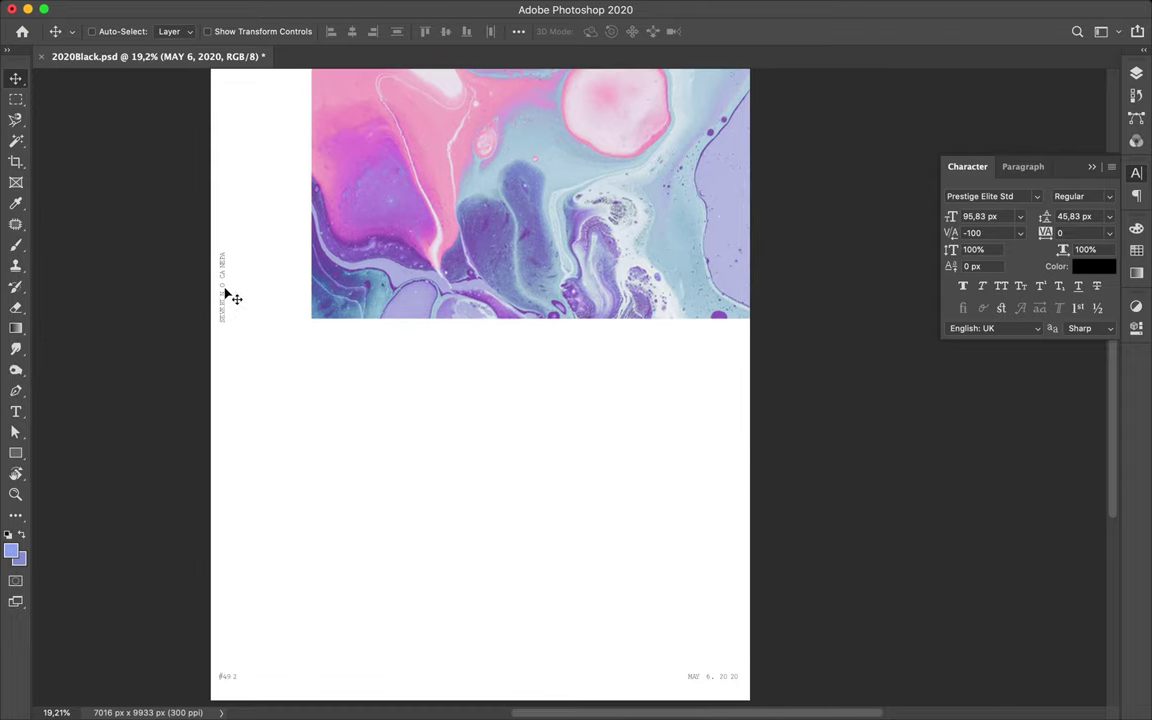
pyautogui.hotkey('ctrl', 't')
pyautogui.moveTo(229, 681)
pyautogui.mouseDown()
pyautogui.moveTo(352, 463)
pyautogui.moveTo(676, 607)
pyautogui.moveTo(478, 484)
pyautogui.mouseUp()
pyautogui.press('Return')
# - Retype the copy as 'Feel Good Vibes Only' and increase its line spacing
pyautogui.doubleClick(363, 484)
pyautogui.write('Feel Goo')
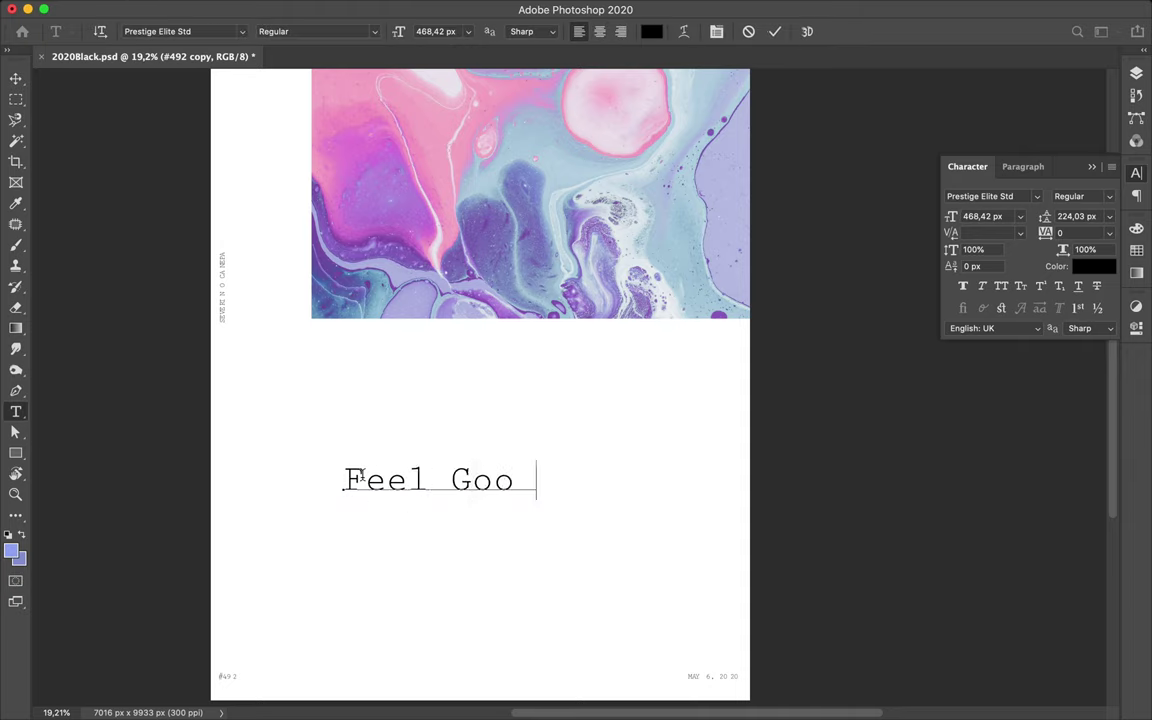
pyautogui.hotkey('ctrl', 'Return')
pyautogui.click(1072, 216)
pyautogui.press('Up')
pyautogui.press('Up')
pyautogui.press('Up')
pyautogui.press('F7')
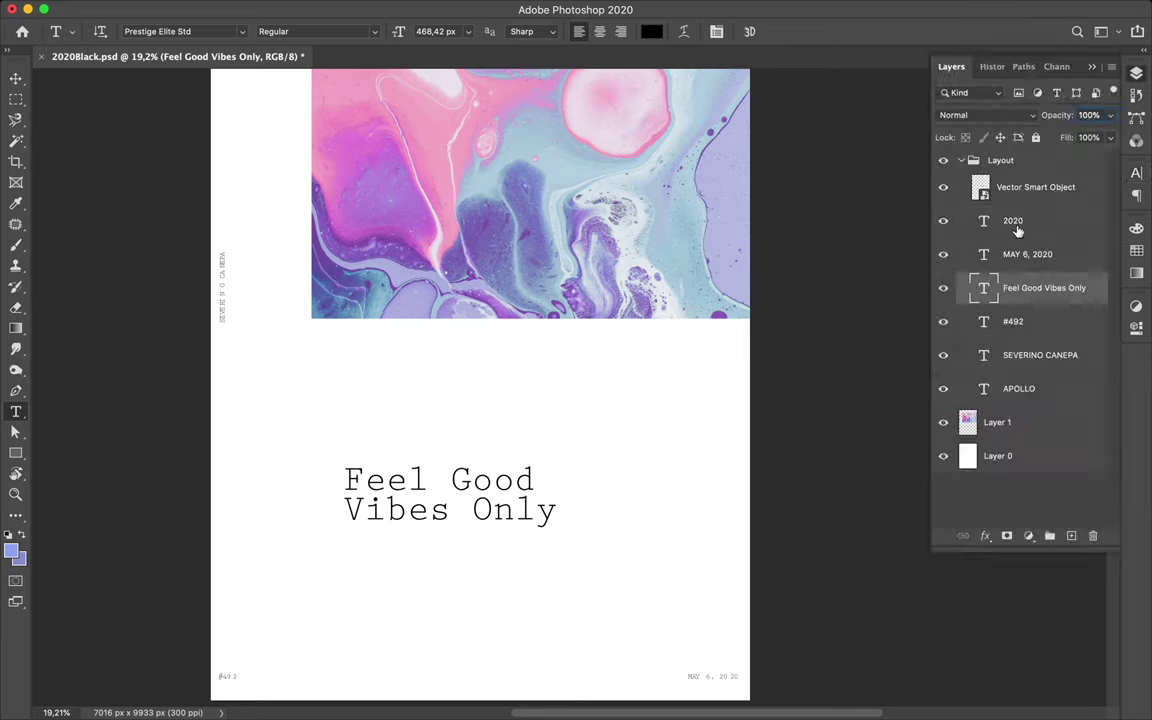
pyautogui.click(1136, 250)
# - Sample pink, purple and light blue from the marble image, ending with pale pink foreground
pyautogui.press('i')
pyautogui.click(440, 112)
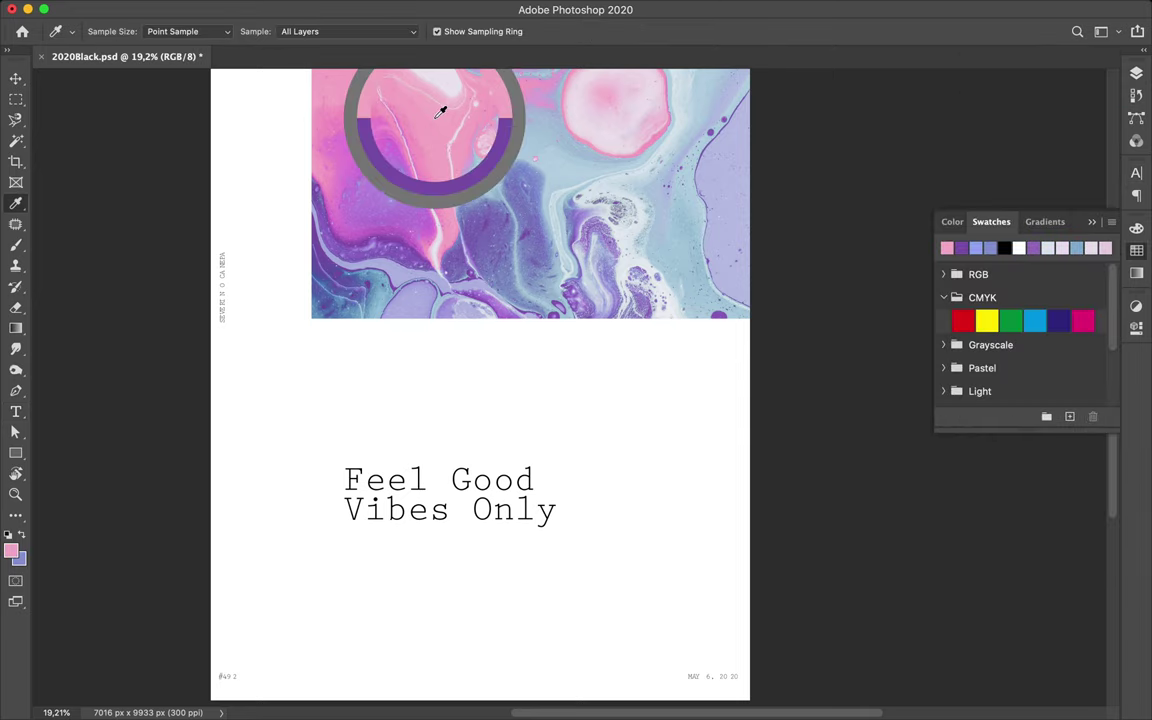
pyautogui.moveTo(445, 188); pyautogui.dragTo(330, 262)
pyautogui.click(673, 234)
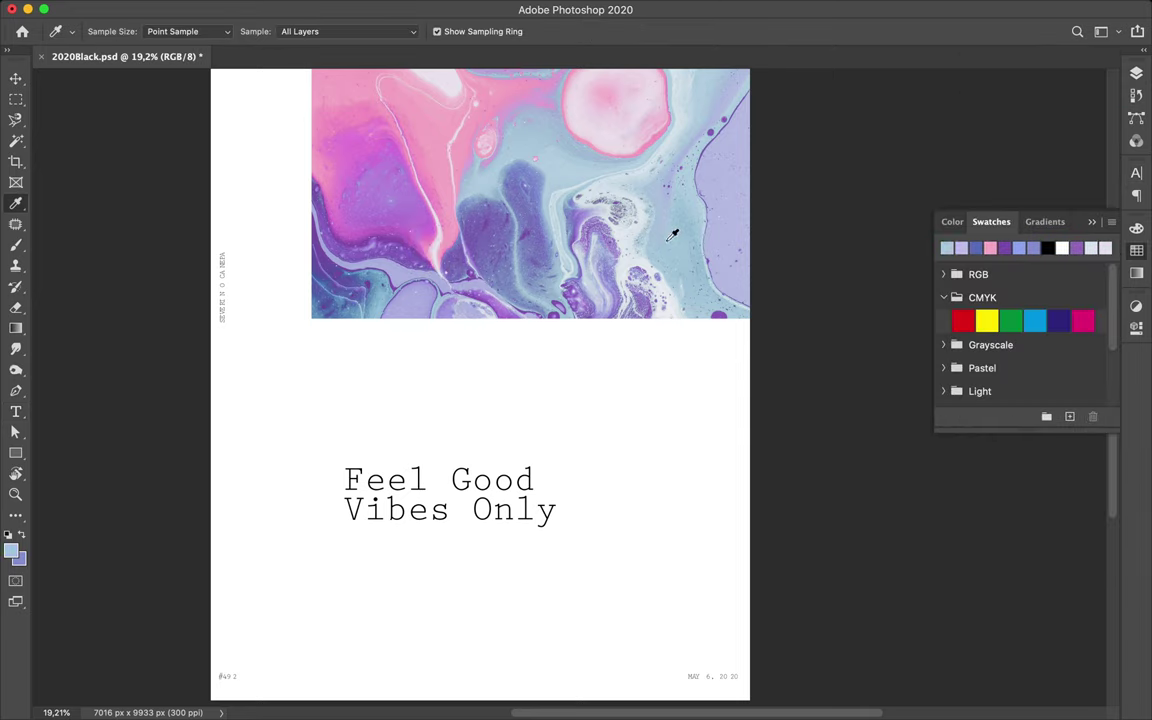
pyautogui.press('v')
pyautogui.click(995, 248)
# - Add a copy of the marble image as a lower strip at the right edge
pyautogui.scroll(-3, 404, 347)
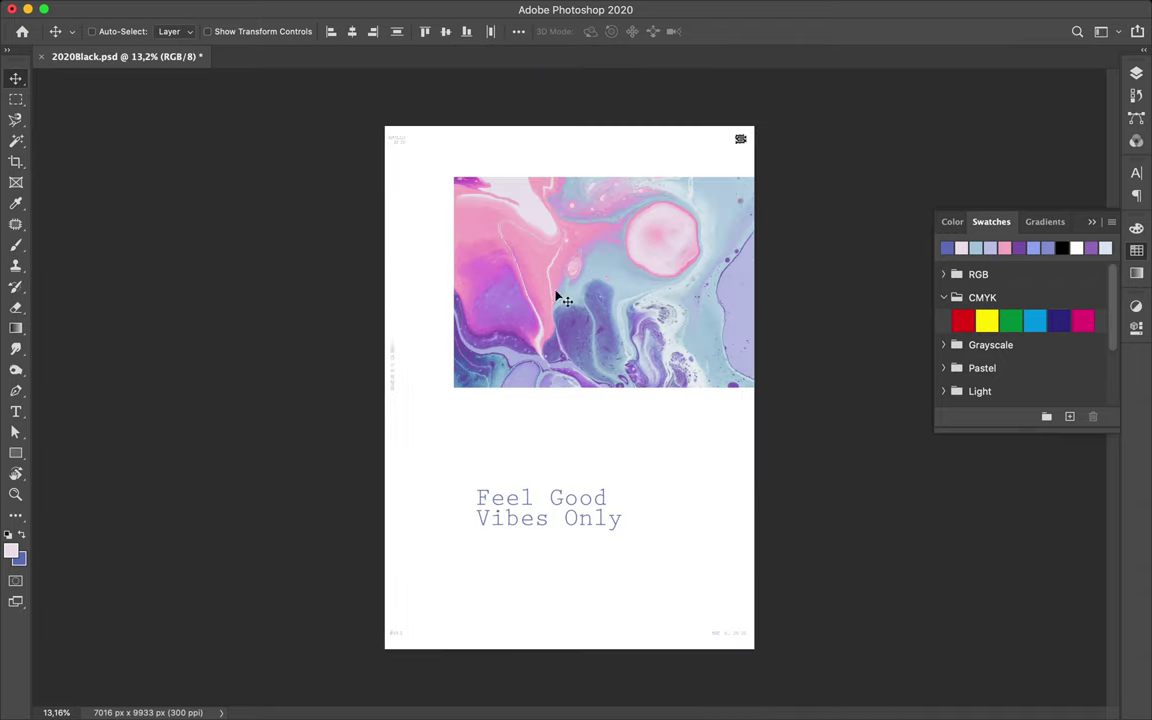
pyautogui.moveTo(555, 296); pyautogui.dragTo(329, 535)
pyautogui.moveTo(449, 187); pyautogui.dragTo(449, 204)
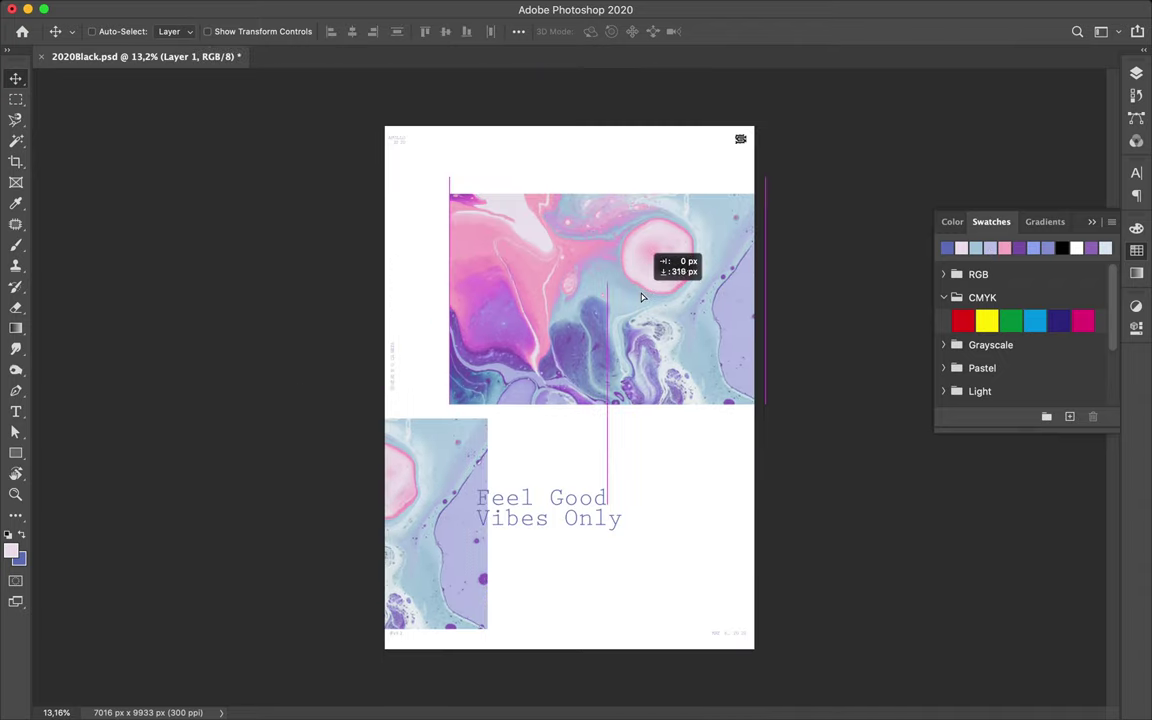
pyautogui.moveTo(437, 475); pyautogui.dragTo(373, 453)
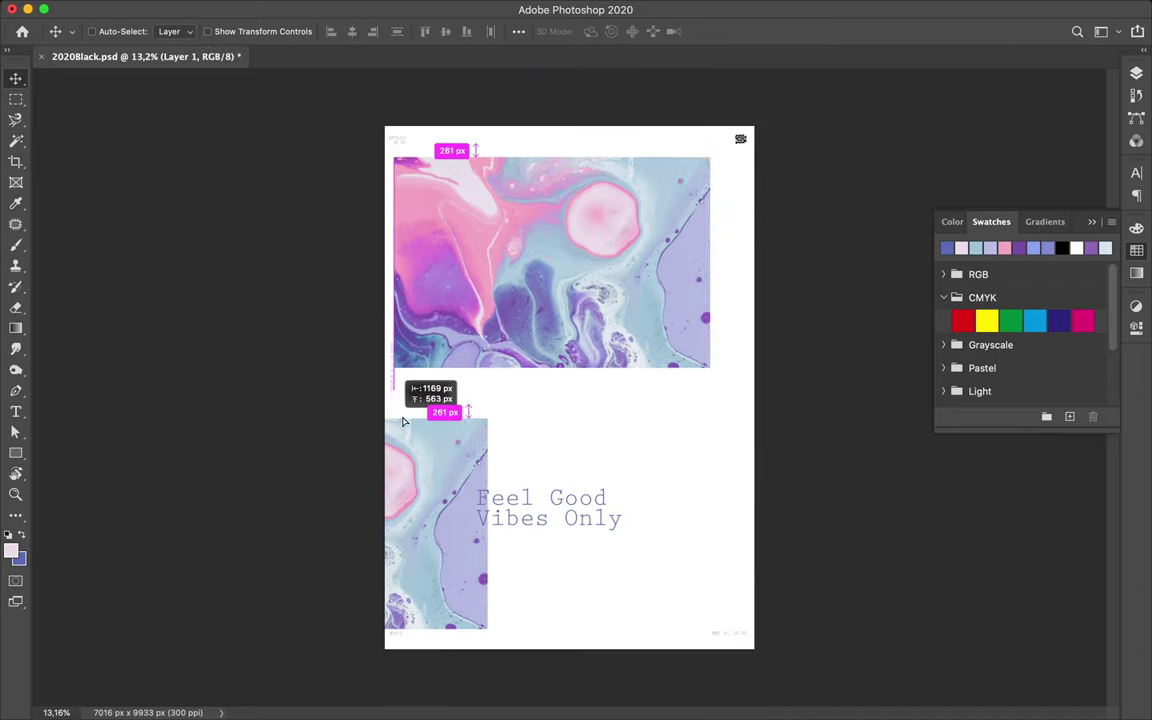
pyautogui.moveTo(455, 483)
pyautogui.mouseDown()
pyautogui.moveTo(924, 483)
pyautogui.moveTo(655, 418)
pyautogui.mouseUp()
# - Draw a pink rectangle over the top half of the poster, placed beneath the images
pyautogui.press('u')
pyautogui.moveTo(376, 118)
pyautogui.mouseDown()
pyautogui.moveTo(790, 406)
pyautogui.moveTo(790, 427)
pyautogui.mouseUp()
pyautogui.click(1136, 73)
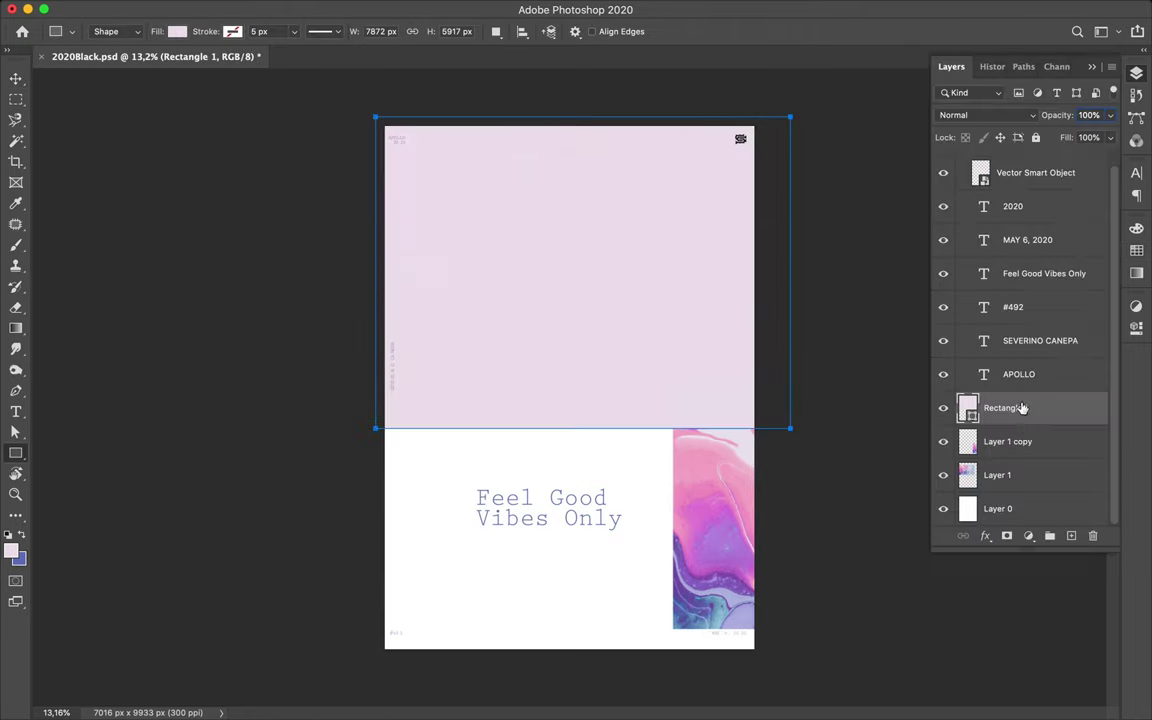
pyautogui.moveTo(1024, 411); pyautogui.dragTo(1024, 507)
# - Draw a rectangle over the lower poster and fill it with sampled light blue
pyautogui.press('m')
pyautogui.press('u')
pyautogui.moveTo(761, 655); pyautogui.dragTo(380, 428)
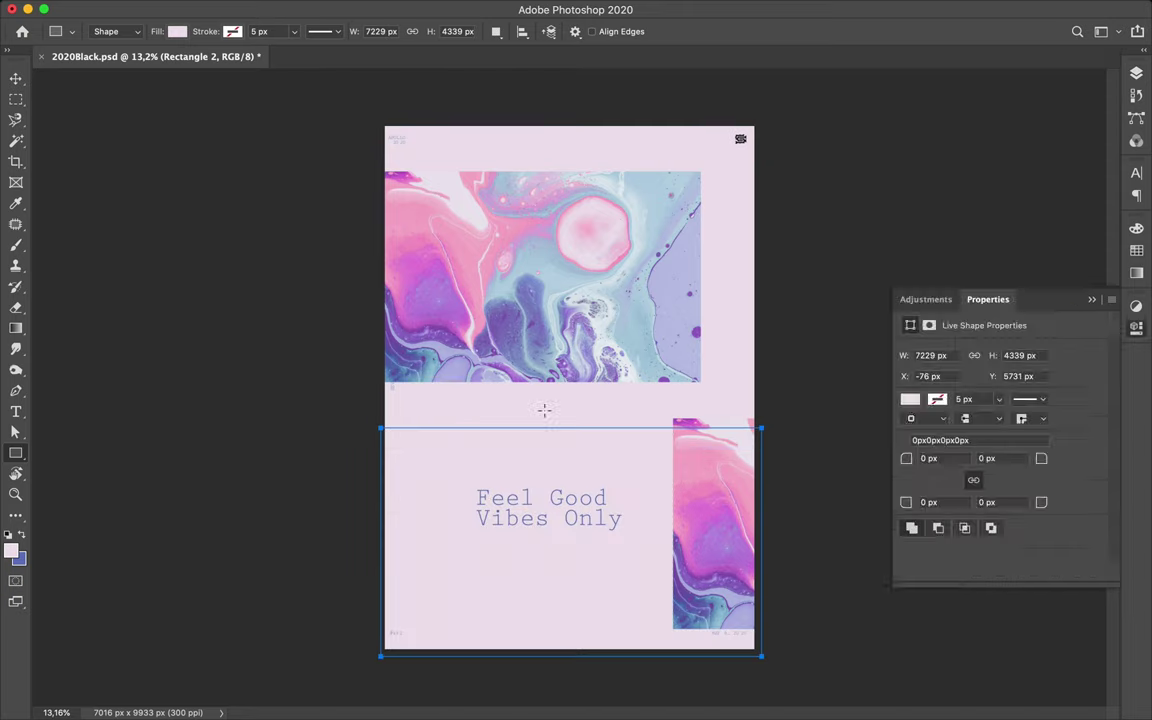
pyautogui.click(1136, 249)
pyautogui.press('i')
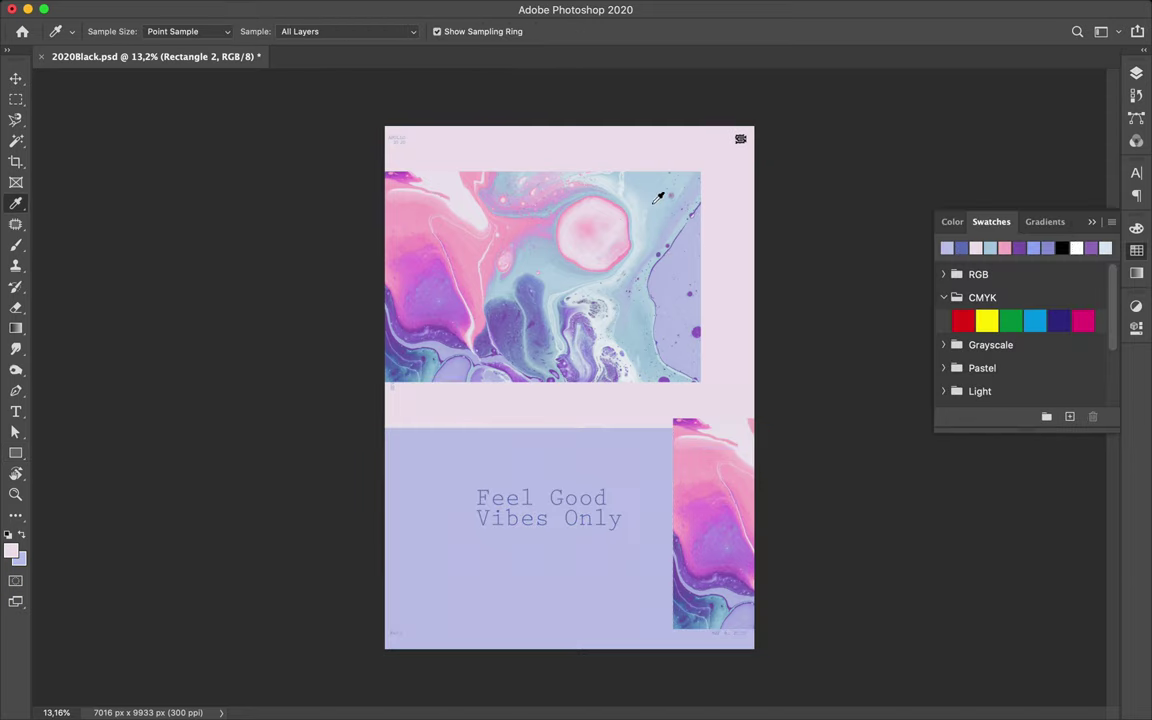
pyautogui.click(648, 215)
pyautogui.press('a')
pyautogui.hotkey('alt', 'BackSpace')
# - Make the lower panel a paler light blue and align its top with the right strip
pyautogui.scroll(3, 797, 294)
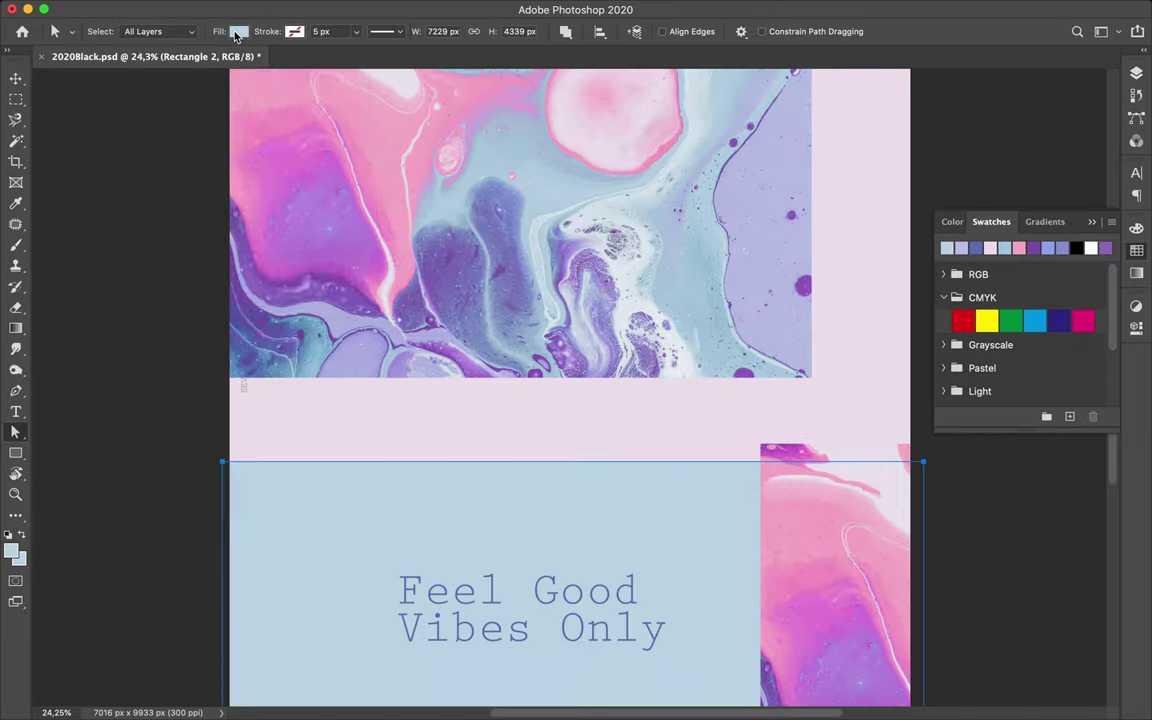
pyautogui.click(238, 31)
pyautogui.click(327, 134)
pyautogui.click(1008, 434)
pyautogui.press('v')
pyautogui.scroll(-2, 820, 400)
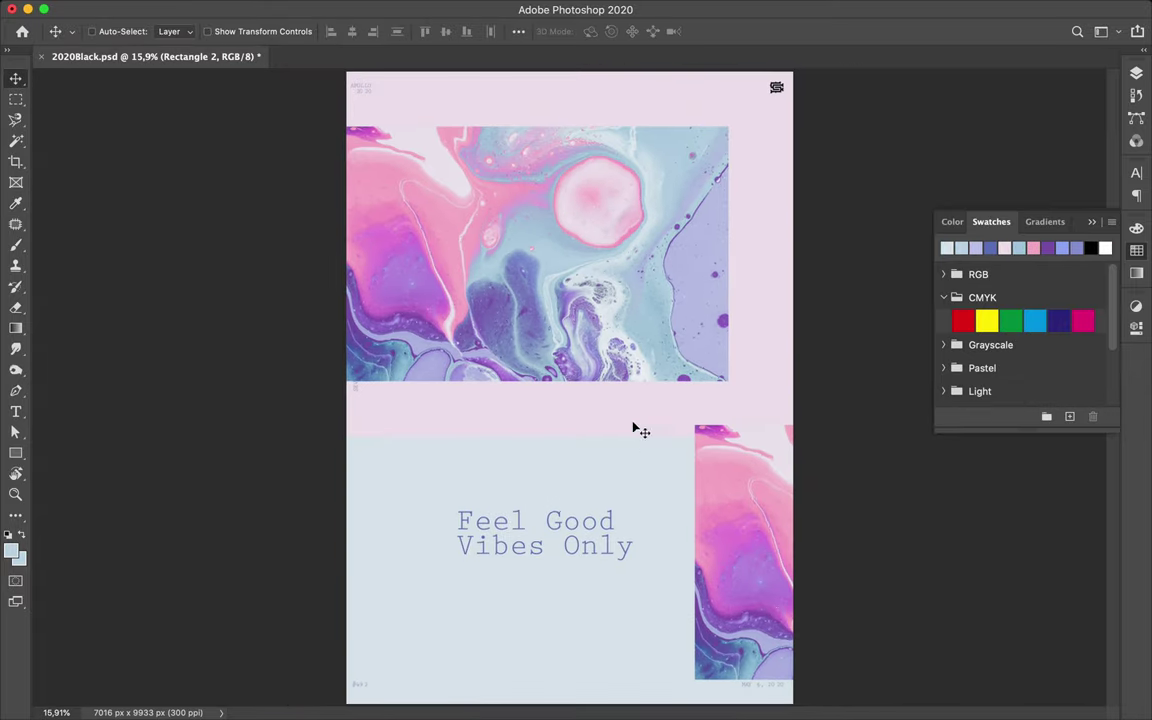
pyautogui.moveTo(635, 440); pyautogui.dragTo(637, 428)
# - On a new layer, stamp a brush texture near the top-right logo
pyautogui.click(776, 87)
pyautogui.click(1136, 73)
pyautogui.hotkey('ctrl', 'shift', 'alt', 'n')
pyautogui.press('b')
pyautogui.click(1136, 250)
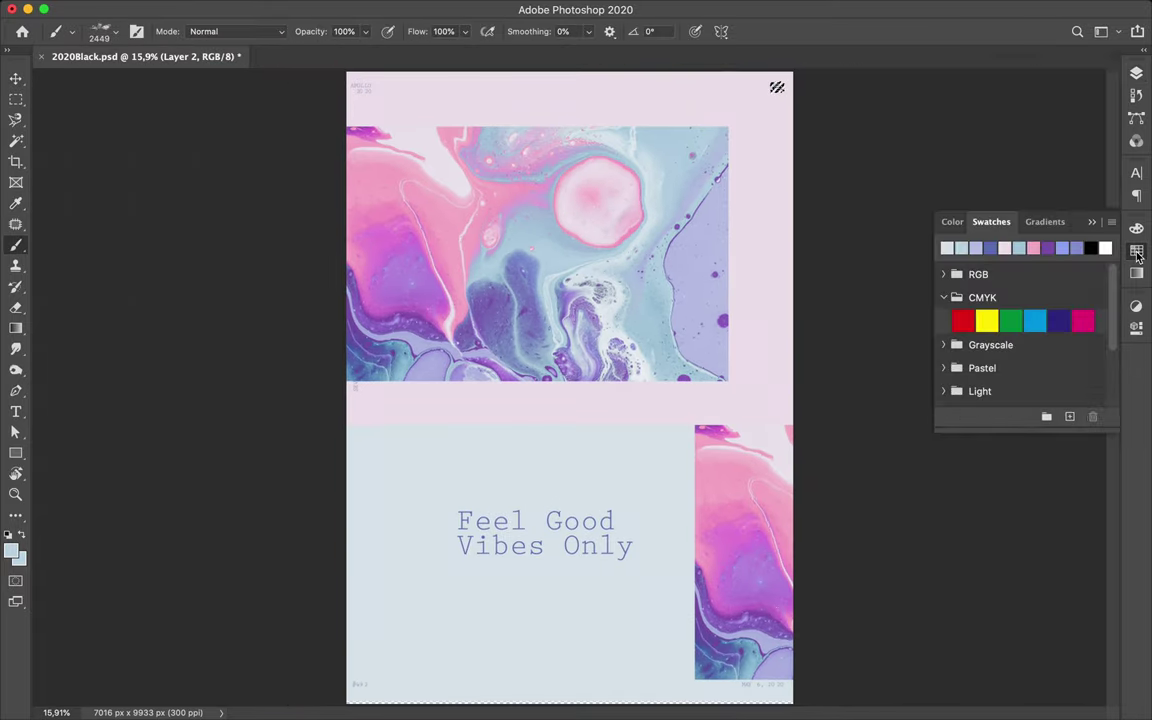
# - Delete the striped Vector Smart Object logo layer
pyautogui.press('F7')
pyautogui.press('v')
pyautogui.click(776, 87)
pyautogui.press('m')
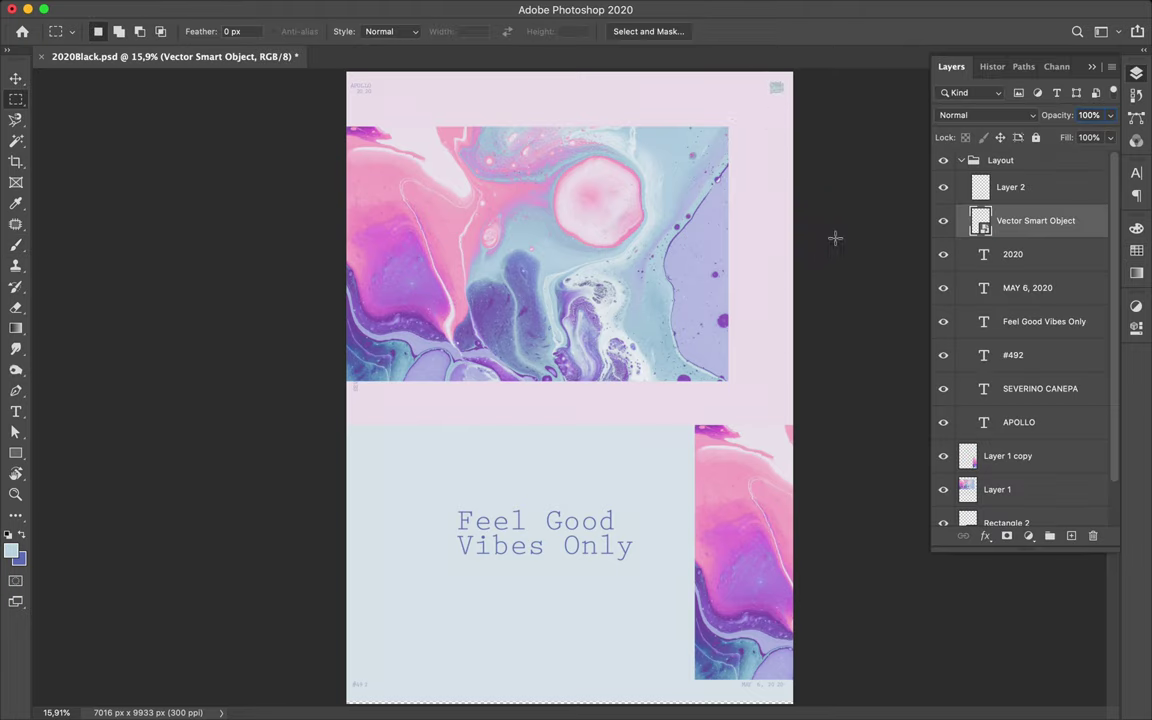
pyautogui.press('Delete')
pyautogui.press('v')
pyautogui.hotkey('ctrl', 'z')
pyautogui.press('F7')
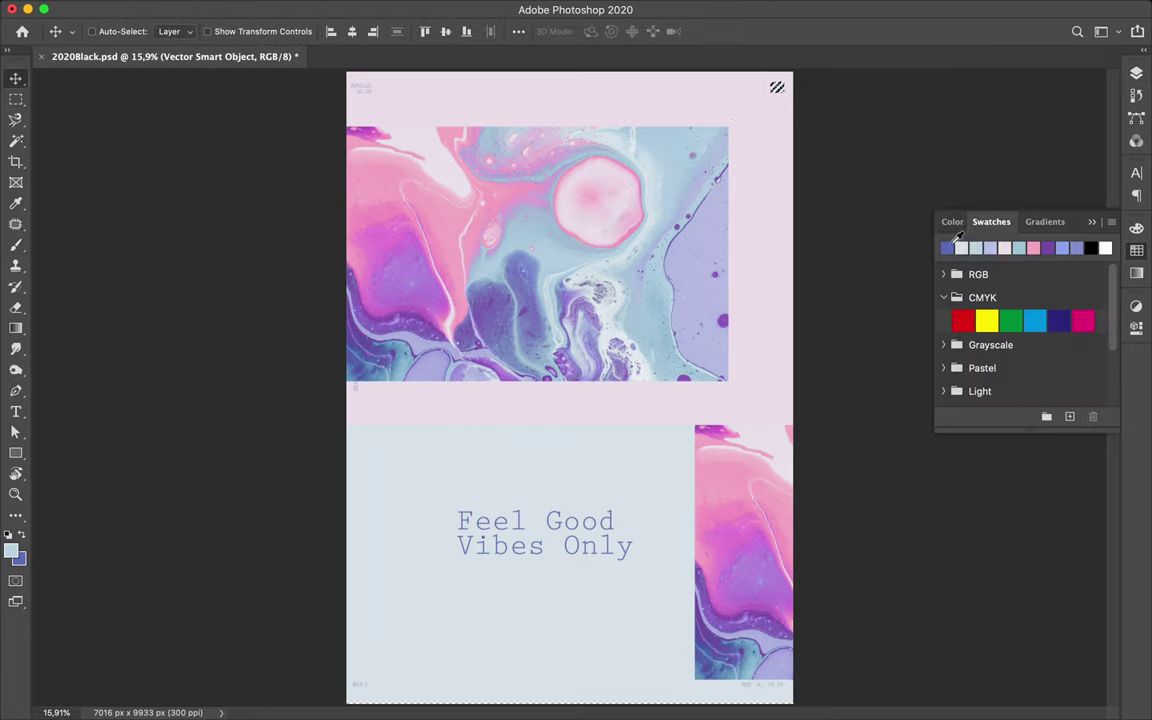
pyautogui.press('b')
pyautogui.press('F7')
pyautogui.hotkey('alt', ']')
pyautogui.press('v')
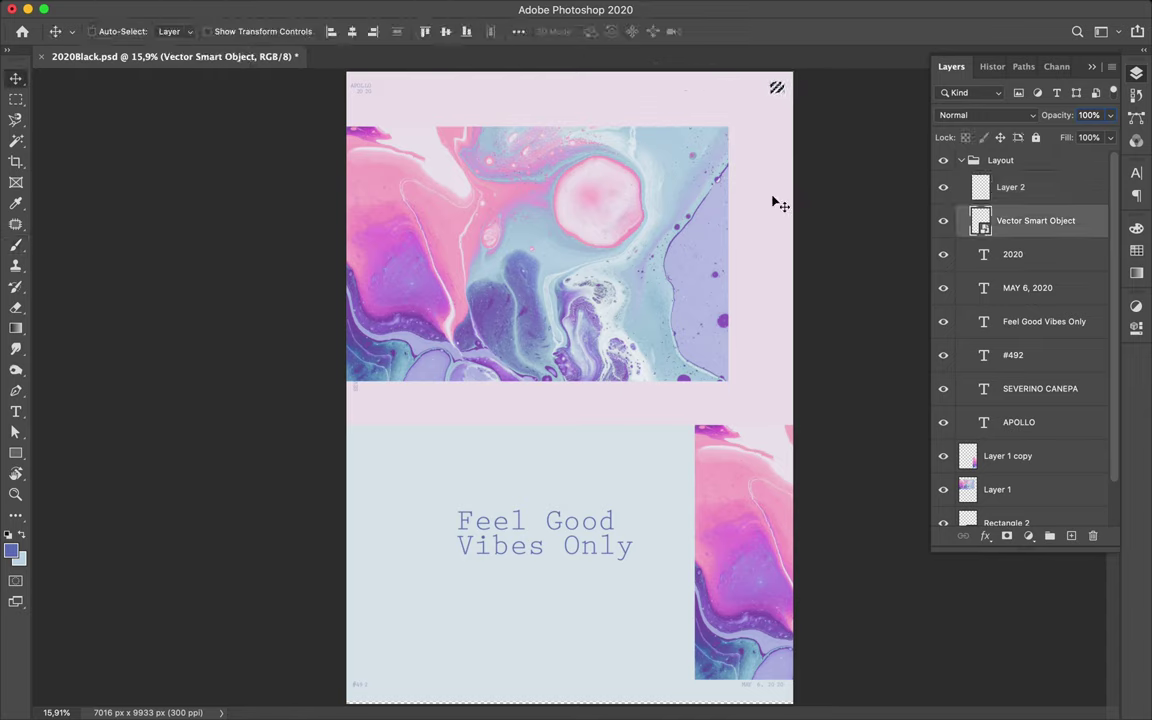
pyautogui.press('Delete')
# - Copy a square around the pink circle to two layers blended Linear Burn and Soft Light
pyautogui.click(640, 245)
pyautogui.press('m')
pyautogui.moveTo(542, 145); pyautogui.dragTo(654, 257)
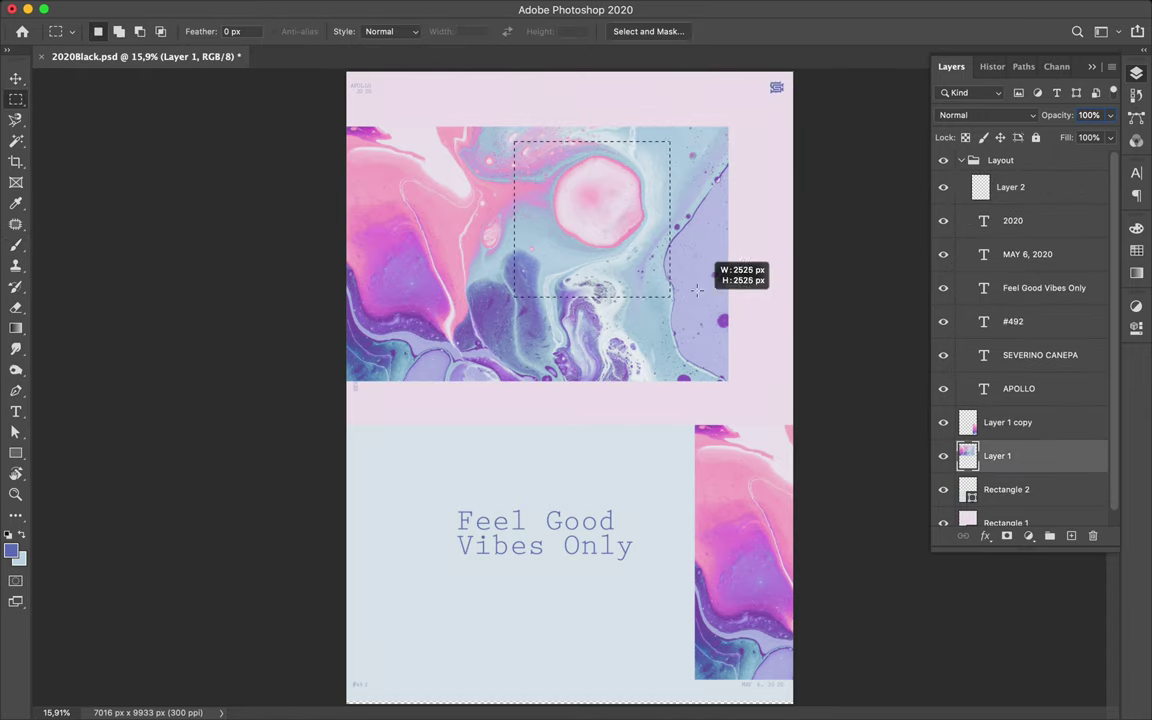
pyautogui.hotkey('ctrl', 'j')
pyautogui.press('v')
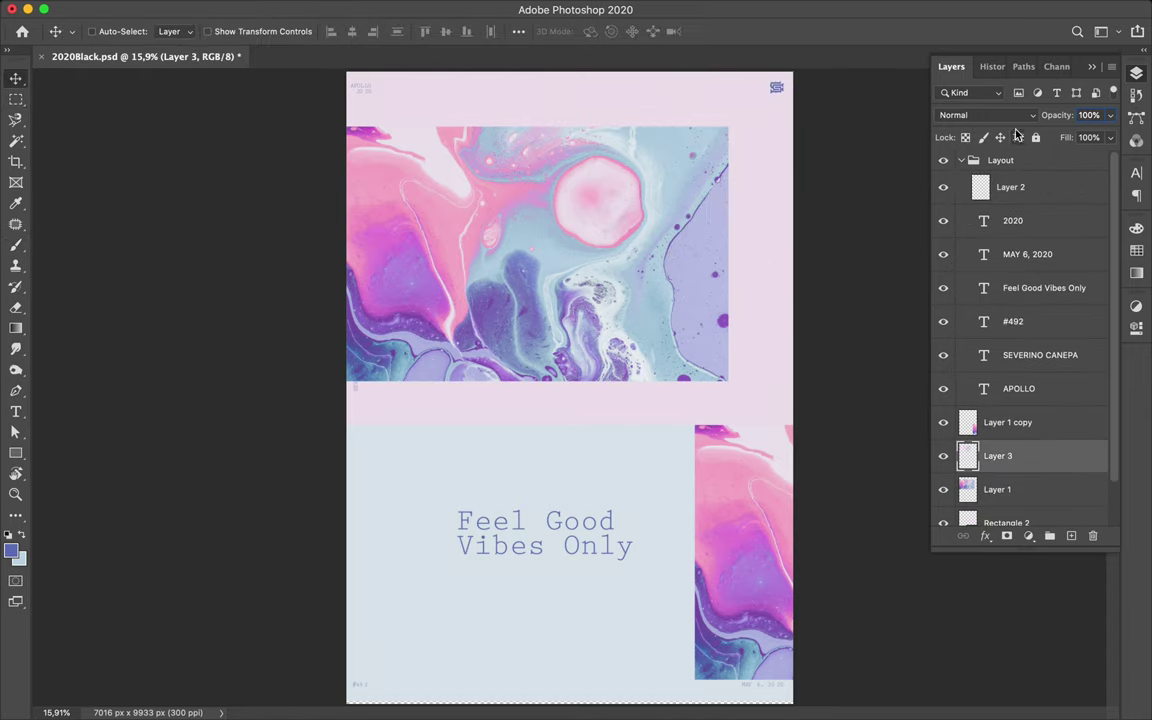
pyautogui.click(985, 115)
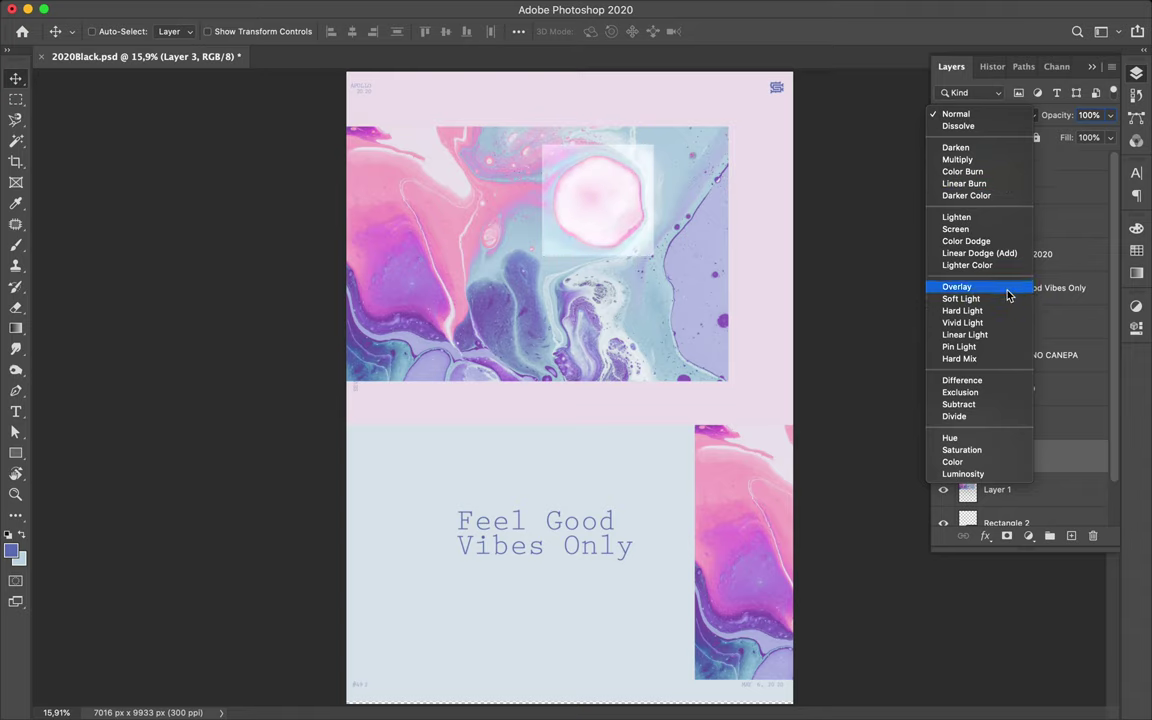
pyautogui.click(1000, 183)
pyautogui.hotkey('ctrl', 'j')
pyautogui.click(990, 115)
pyautogui.click(1008, 233)
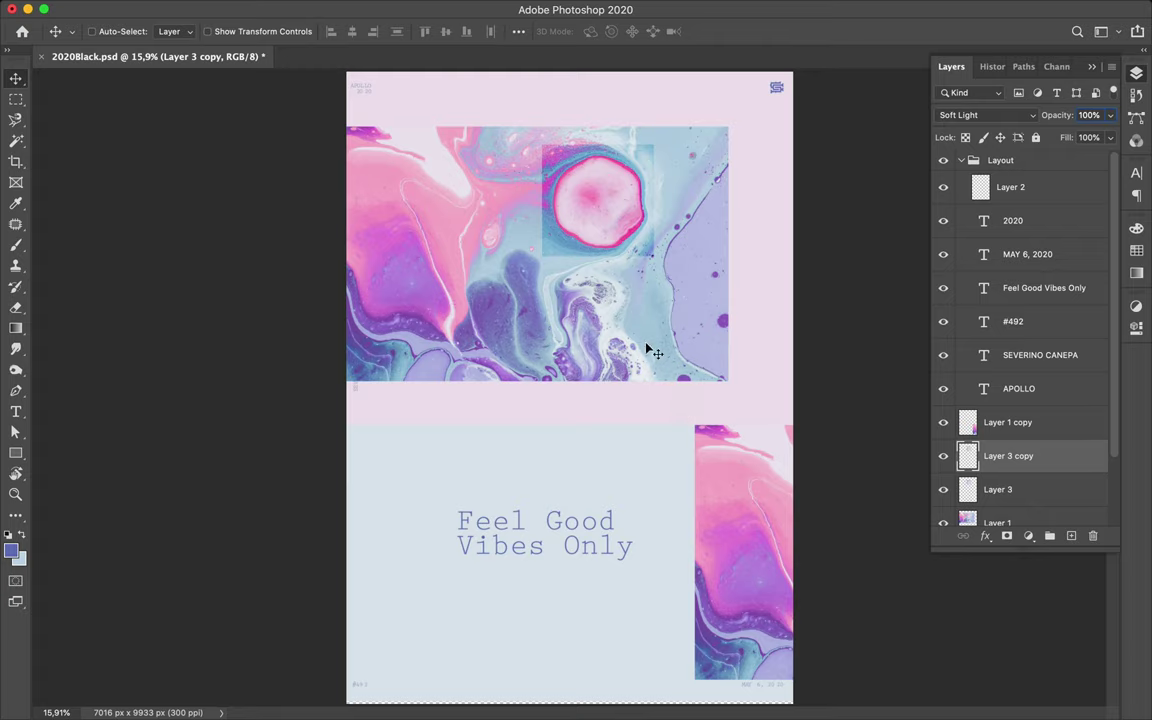
# - Draw a thin vertical strip at the left page edge and move it to the right edge
pyautogui.press('m')
pyautogui.press('u')
pyautogui.press('m')
pyautogui.press('u')
pyautogui.moveTo(337, 171); pyautogui.dragTo(363, 353)
pyautogui.press('v')
pyautogui.press('F7')
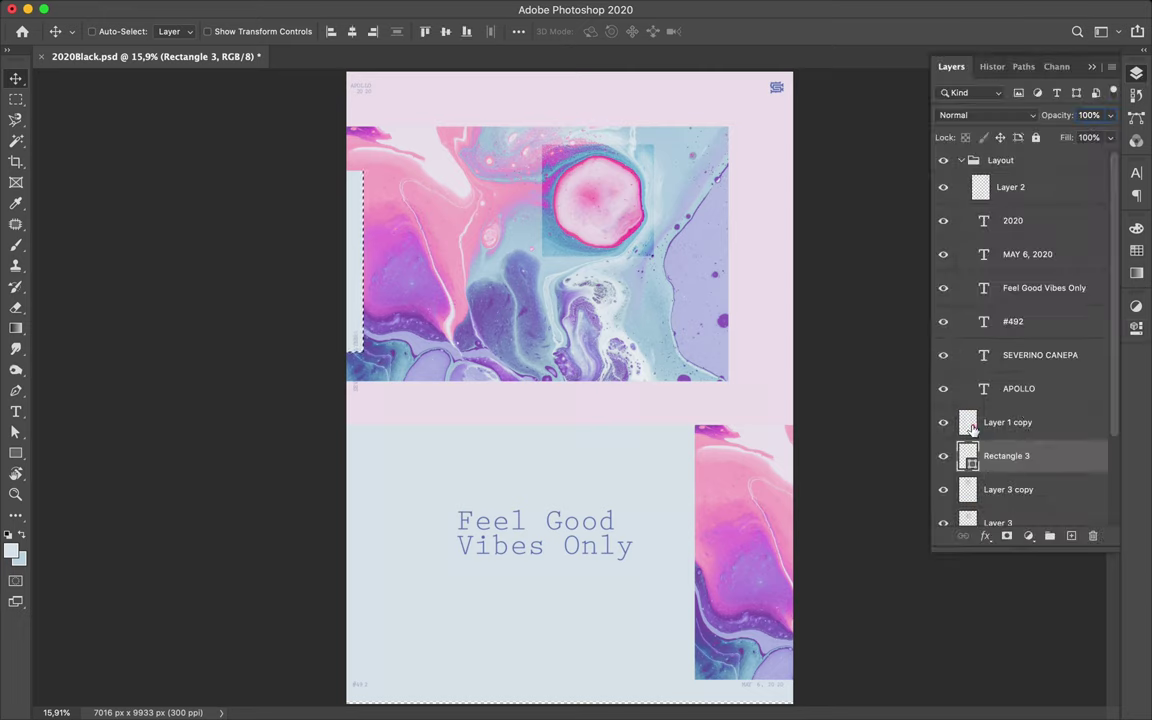
pyautogui.scroll(-3, 1011, 437)
pyautogui.click(1011, 441)
pyautogui.moveTo(355, 260)
pyautogui.mouseDown()
pyautogui.moveTo(689, 244)
pyautogui.moveTo(795, 205)
pyautogui.mouseUp()
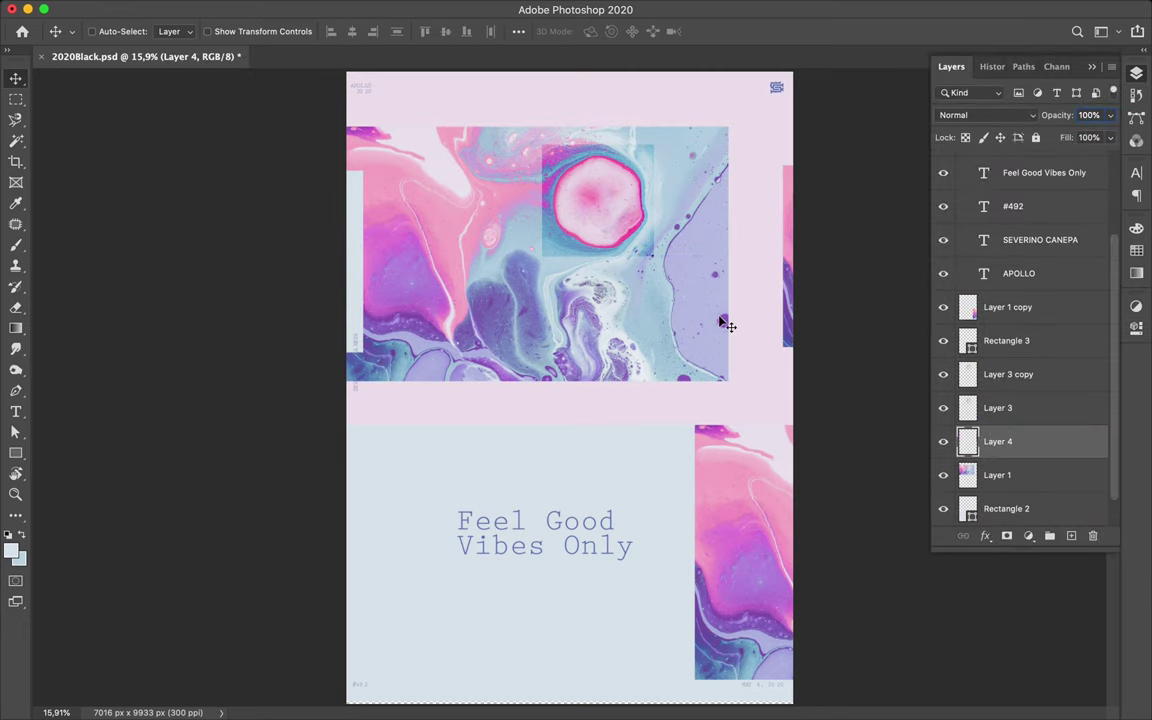
pyautogui.doubleClick(476, 521)
# - Cut Feel from the tagline and make a separate 'Feel' type layer above it
pyautogui.moveTo(458, 521); pyautogui.dragTo(527, 521)
pyautogui.press('BackSpace')
pyautogui.click(452, 530)
pyautogui.moveTo(452, 530); pyautogui.dragTo(452, 438)
pyautogui.doubleClick(476, 430)
pyautogui.press('BackSpace')
pyautogui.press('BackSpace')
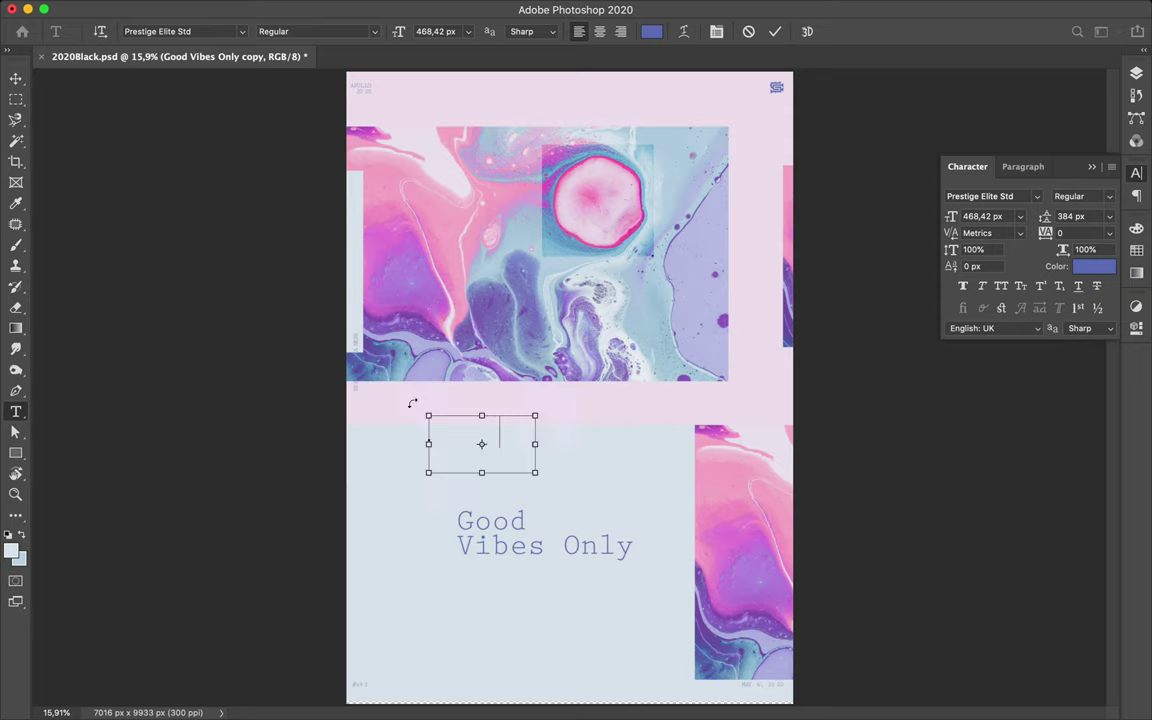
pyautogui.write('Feel')
pyautogui.press('Escape')
# - Enlarge Feel to about 290% and set its letter spacing to 40
pyautogui.hotkey('ctrl', 't')
pyautogui.moveTo(499, 411)
pyautogui.mouseDown()
pyautogui.moveTo(632, 373)
pyautogui.moveTo(634, 353)
pyautogui.mouseUp()
pyautogui.press('Return')
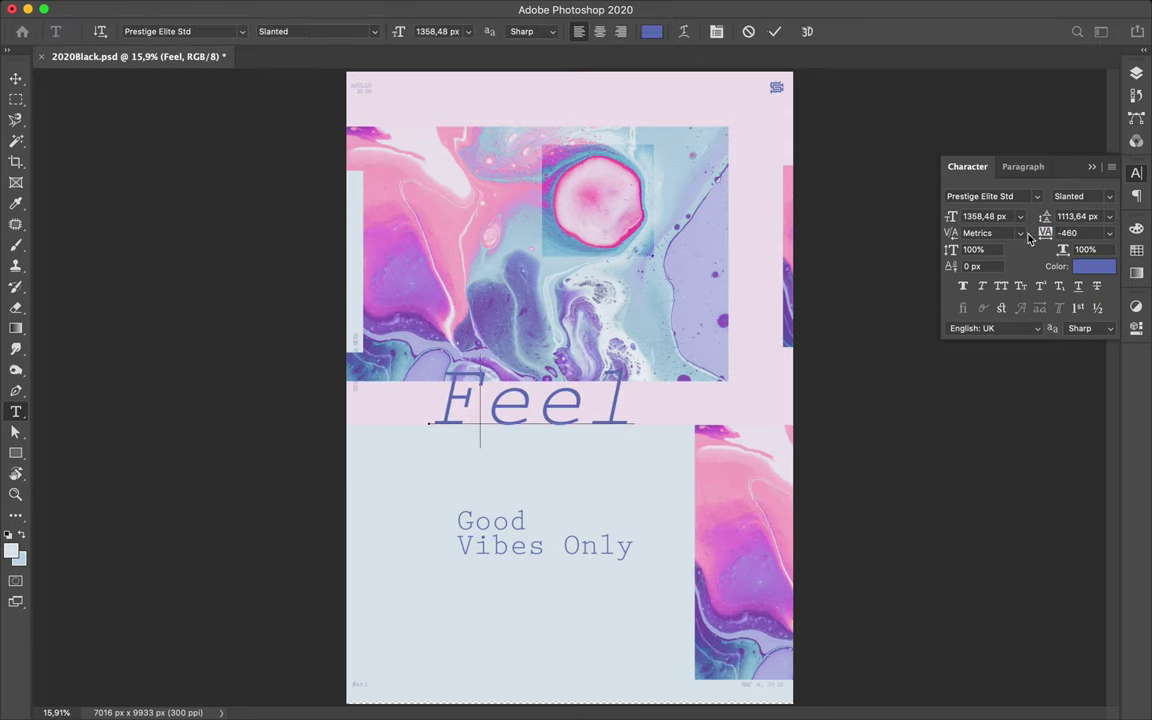
pyautogui.moveTo(952, 233); pyautogui.dragTo(962, 234)
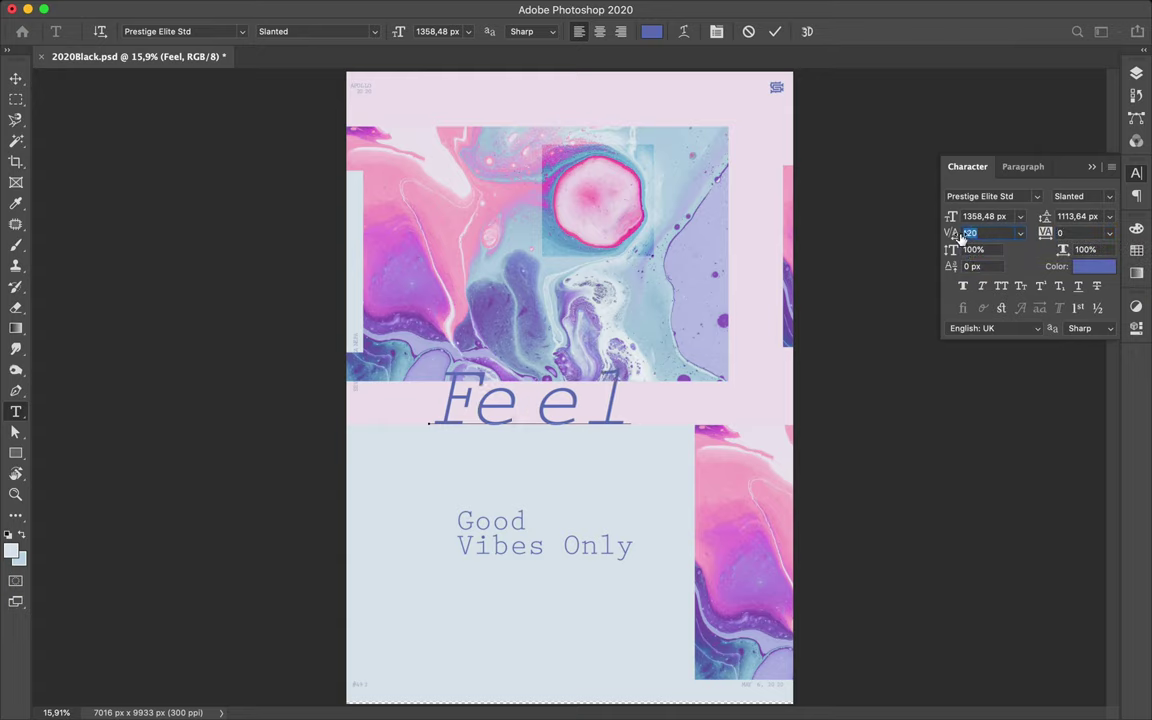
pyautogui.write('40')
pyautogui.press('Return')
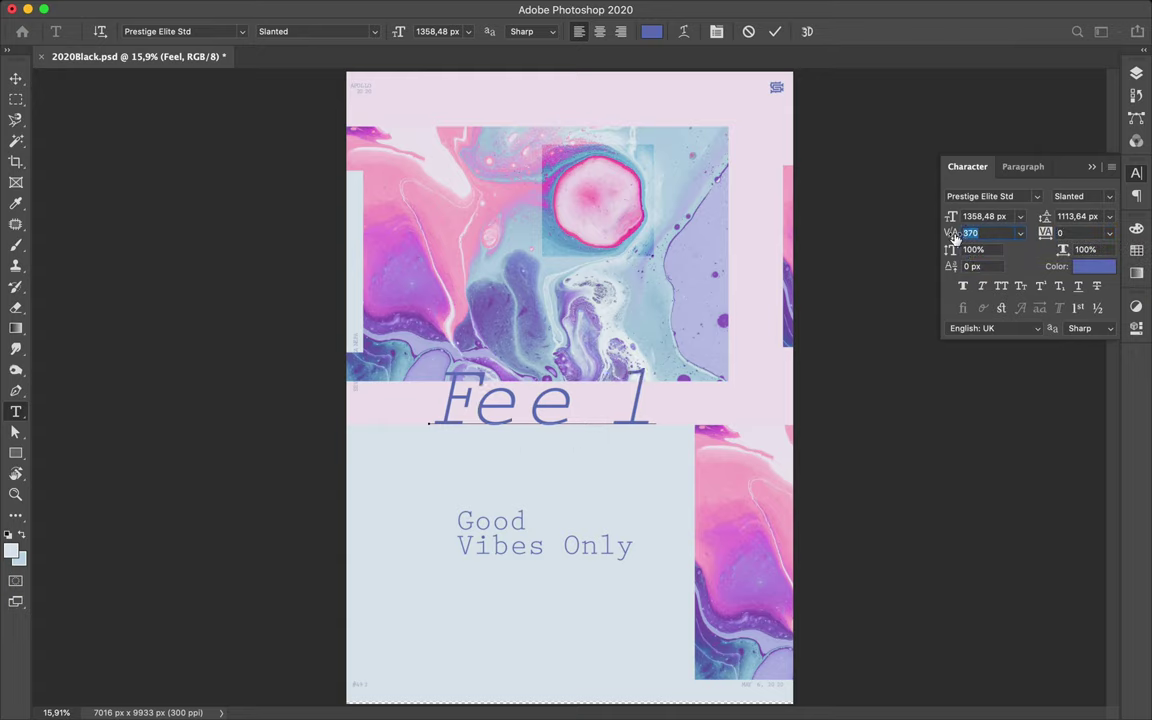
pyautogui.hotkey('ctrl', 'Return')
pyautogui.press('v')
pyautogui.click(1083, 196)
pyautogui.click(1095, 224)
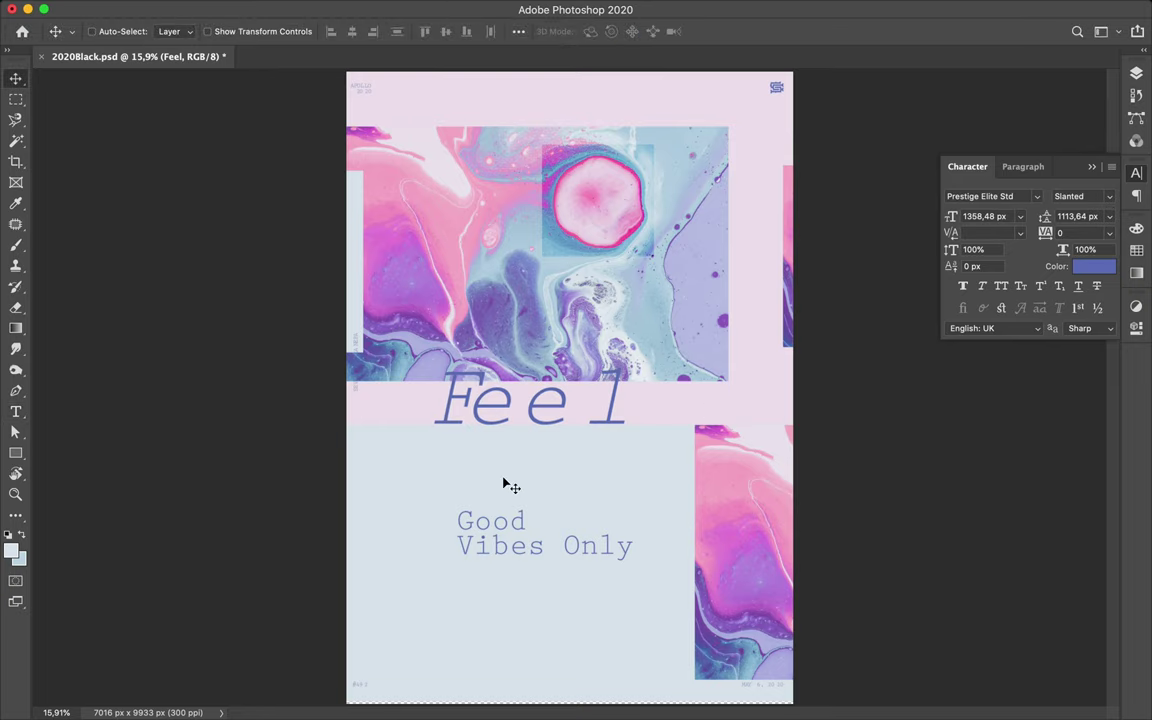
# - Cut Good from the tagline into its own type layer at lower left
pyautogui.doubleClick(506, 521)
pyautogui.hotkey('ctrl', 'x')
pyautogui.hotkey('ctrl', 'Return')
pyautogui.moveTo(534, 576); pyautogui.dragTo(488, 638)
pyautogui.doubleClick(478, 607)
pyautogui.hotkey('ctrl', 'v')
pyautogui.hotkey('ctrl', 'Return')
# - Position Good above Vibes Only, nudged to the right
pyautogui.moveTo(447, 595); pyautogui.dragTo(465, 489)
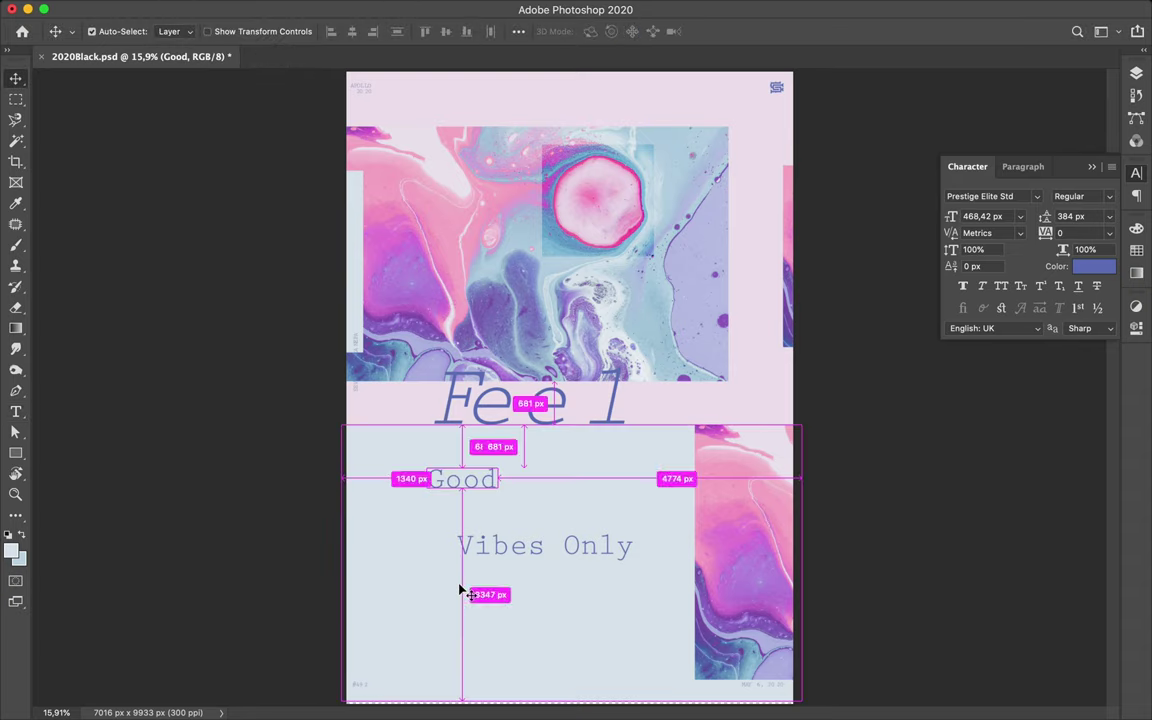
pyautogui.moveTo(576, 676)
pyautogui.mouseDown()
pyautogui.moveTo(546, 386)
pyautogui.moveTo(546, 413)
pyautogui.moveTo(533, 395)
pyautogui.mouseUp()
pyautogui.moveTo(491, 488)
pyautogui.mouseDown()
pyautogui.moveTo(556, 486)
pyautogui.moveTo(661, 516)
pyautogui.mouseUp()
pyautogui.click(571, 483)
pyautogui.hotkey('ctrl', 't')
pyautogui.press('Return')
# - Enlarge Feel further to about 151% and bring up the layers' blend modes
pyautogui.click(609, 386)
pyautogui.hotkey('ctrl', 't')
pyautogui.moveTo(622, 393); pyautogui.dragTo(670, 390)
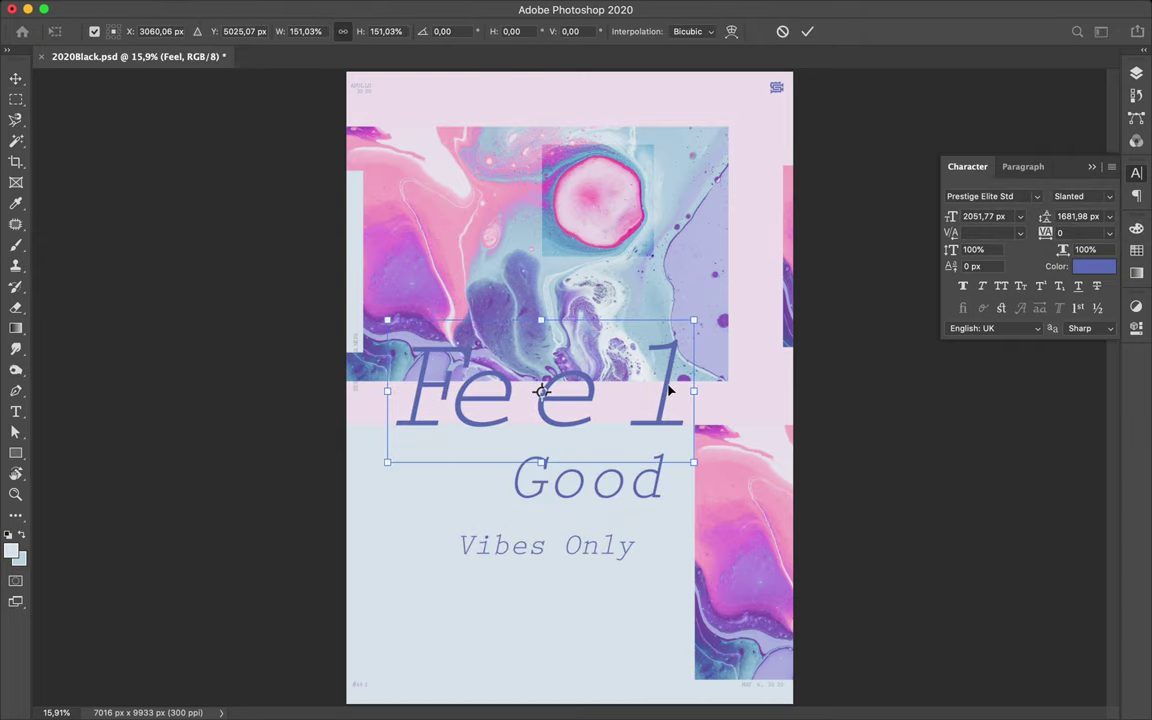
pyautogui.press('Return')
pyautogui.press('F7')
pyautogui.click(1028, 115)
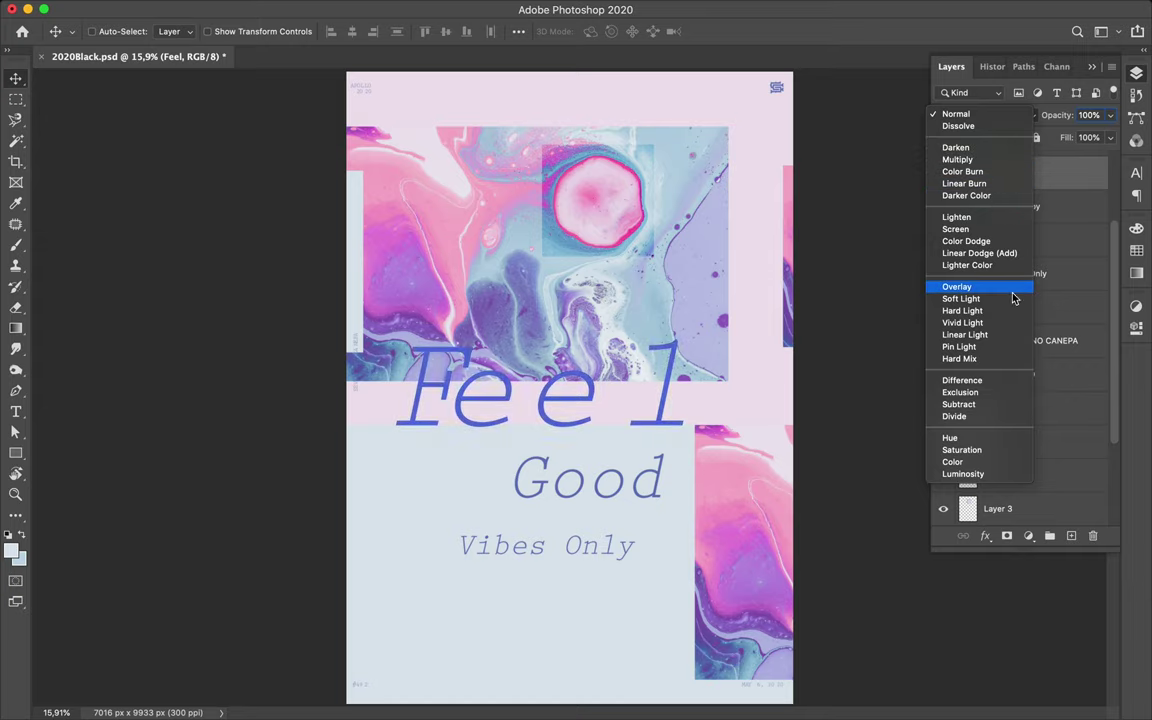
# - Move Feel up and right, and tuck Good up under it
pyautogui.click(977, 173)
pyautogui.doubleClick(634, 491)
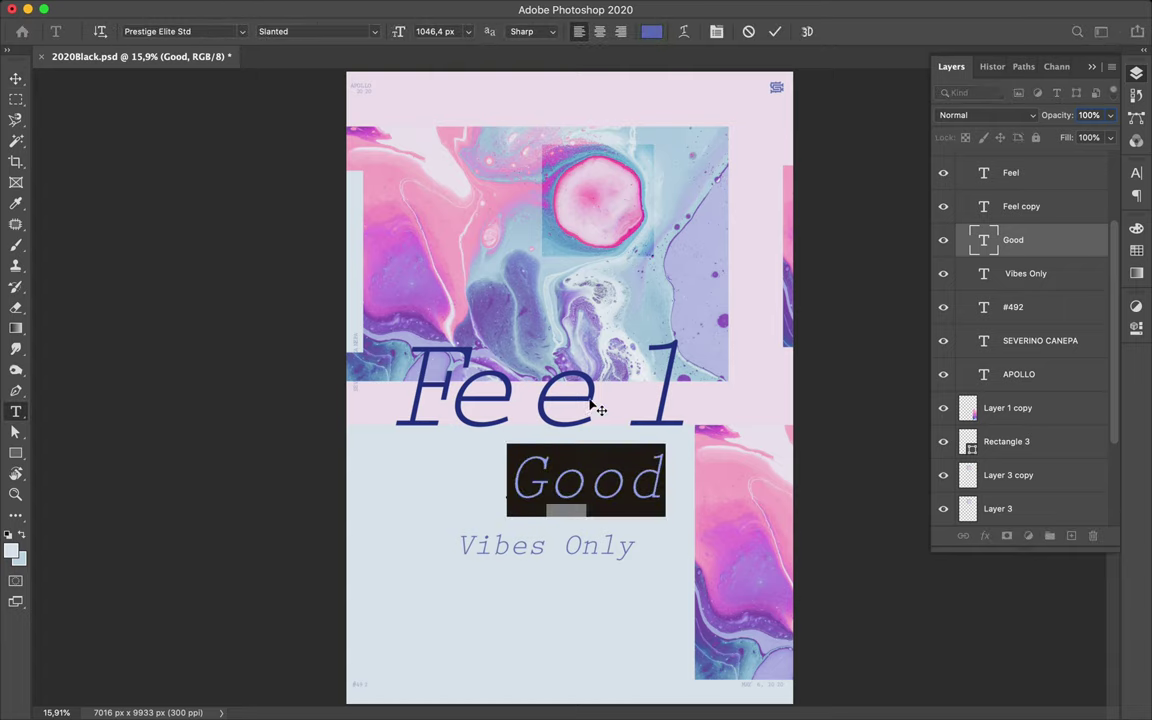
pyautogui.press('v')
pyautogui.click(1010, 172)
pyautogui.keyDown('shift'); pyautogui.click(1067, 206); pyautogui.keyUp('shift')
pyautogui.moveTo(595, 380); pyautogui.dragTo(605, 350)
pyautogui.click(620, 487)
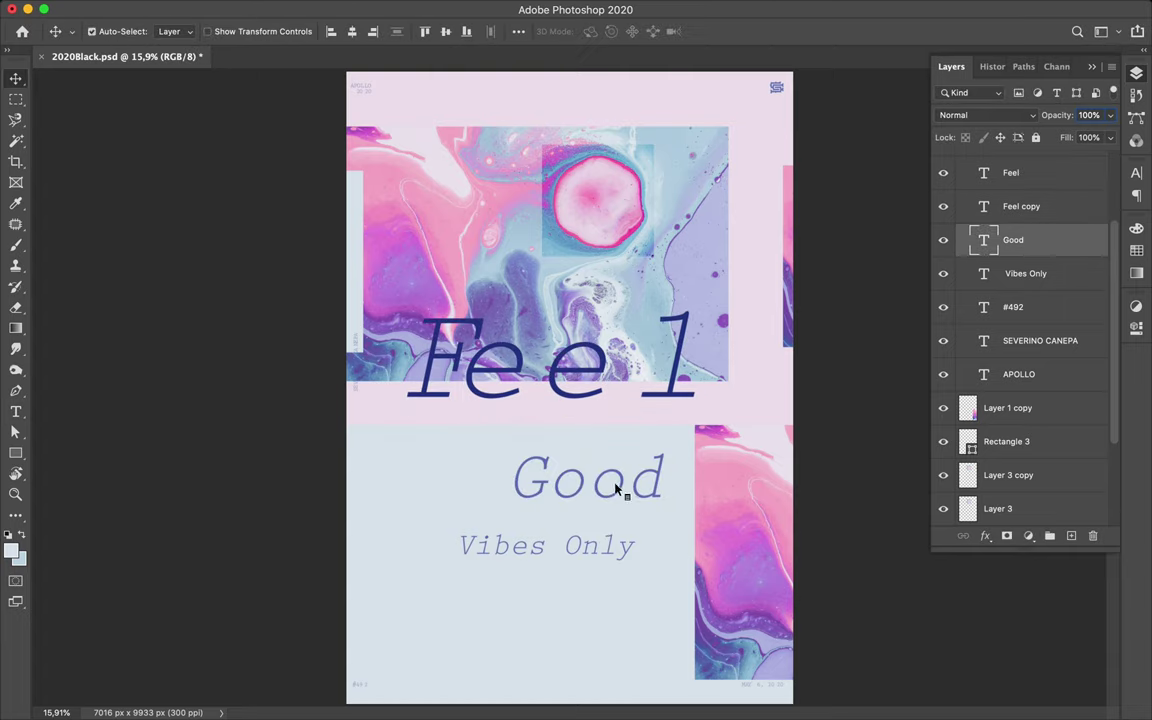
pyautogui.moveTo(620, 487); pyautogui.dragTo(690, 444)
# - Duplicate the Good layer and set the copy to Multiply
pyautogui.hotkey('ctrl', 'j')
pyautogui.click(985, 115)
pyautogui.click(984, 161)
# - Split Vibes Only into separate Only and Vibes type layers
pyautogui.doubleClick(533, 548)
pyautogui.moveTo(545, 546)
pyautogui.mouseDown()
pyautogui.moveTo(457, 546)
pyautogui.moveTo(489, 627)
pyautogui.mouseUp()
pyautogui.press('BackSpace')
pyautogui.hotkey('ctrl', 'j')
pyautogui.write('Vibes')
# - Adjust Good's letter spacing and widen the gap between G and ood
pyautogui.click(681, 455)
pyautogui.press('t')
pyautogui.hotkey('ctrl', 't')
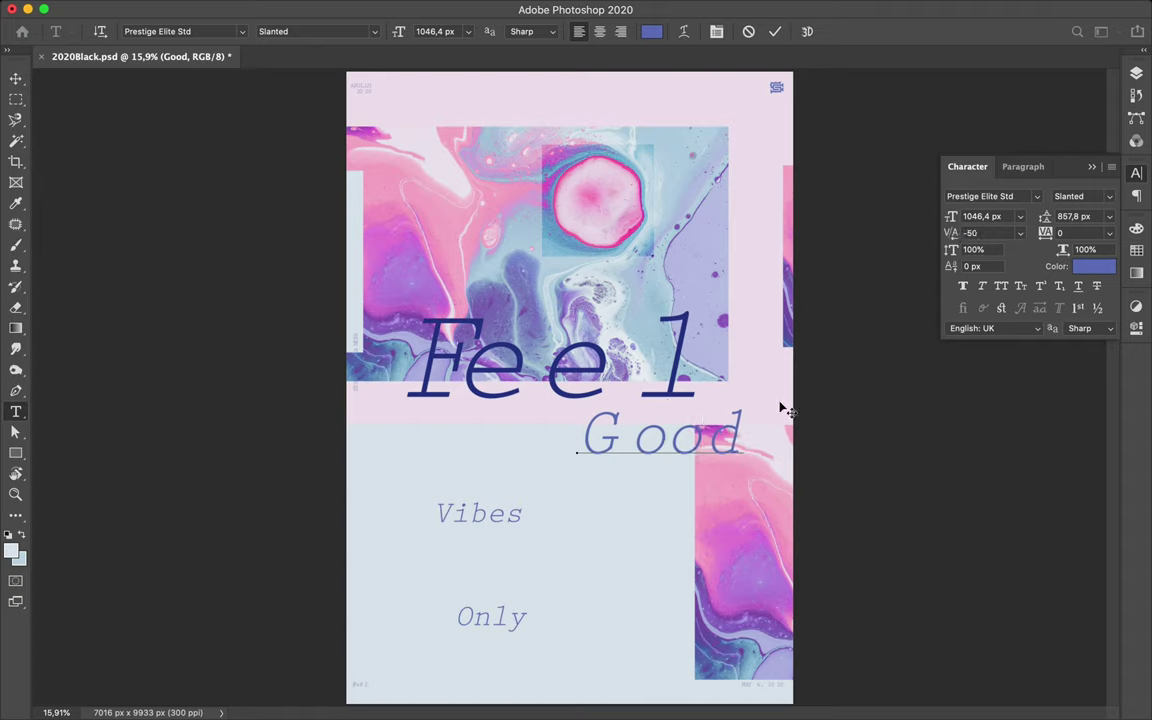
pyautogui.moveTo(938, 235); pyautogui.dragTo(615, 410)
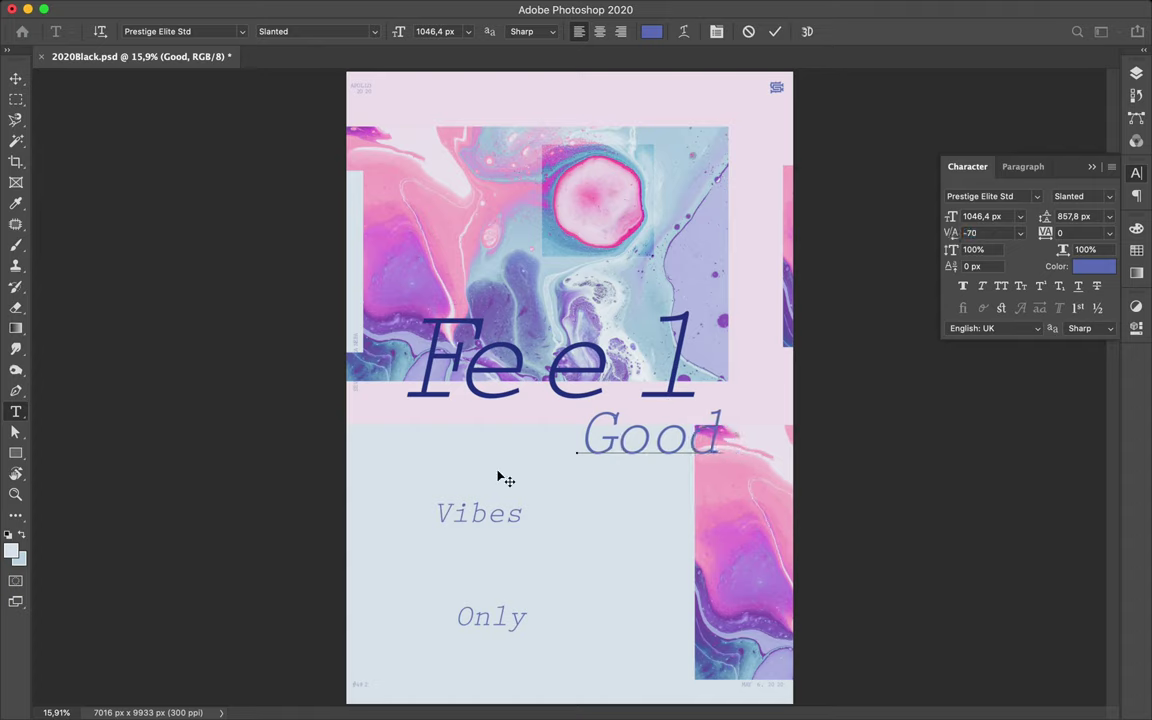
pyautogui.moveTo(478, 520); pyautogui.dragTo(966, 241)
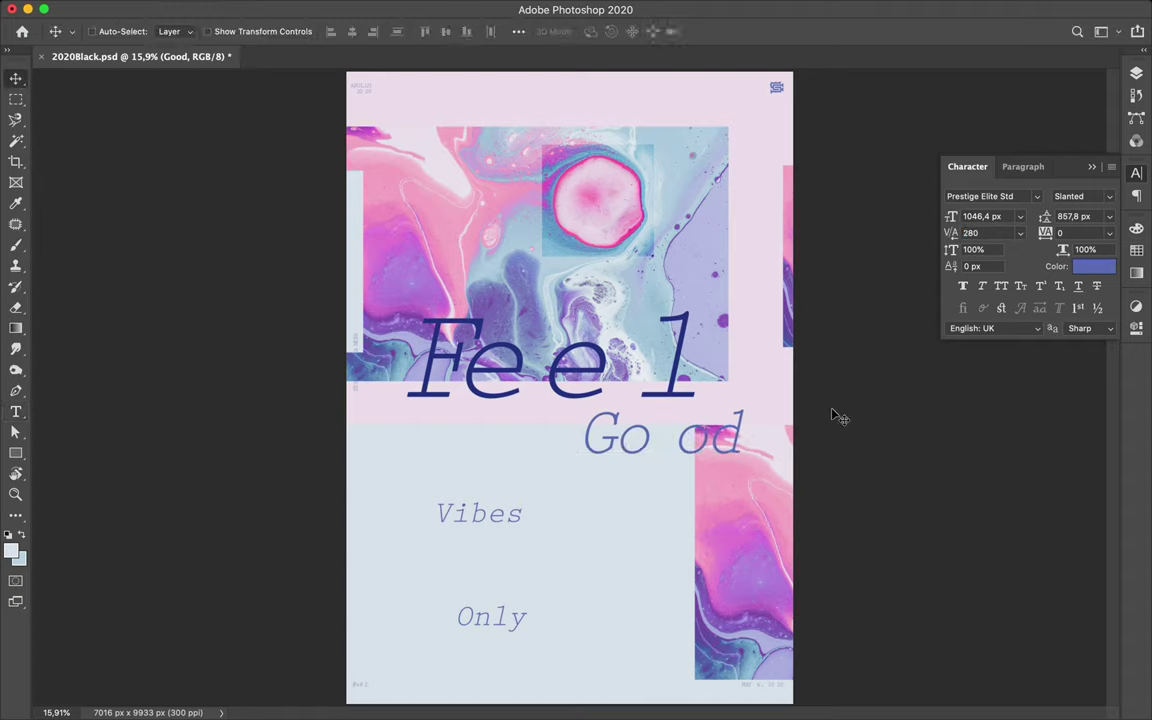
pyautogui.moveTo(666, 437); pyautogui.dragTo(678, 440)
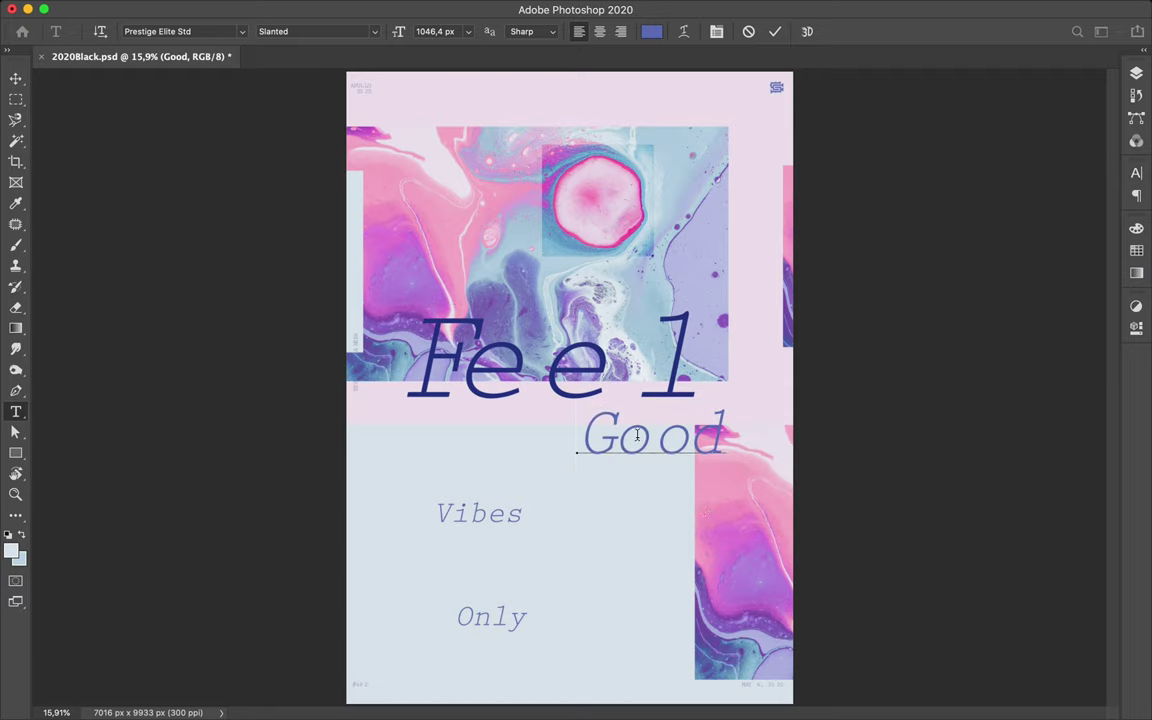
pyautogui.press('super+t')
pyautogui.hotkey('alt', 'Right')
pyautogui.hotkey('alt', 'Right')
pyautogui.hotkey('alt', 'Right')
pyautogui.hotkey('alt', 'Right')
pyautogui.hotkey('alt', 'Right')
pyautogui.press('super+Return')
pyautogui.press('v')
# - Enlarge Vibes to about 243% and select the Feel layer
pyautogui.click(481, 515)
pyautogui.press('super+t')
pyautogui.moveTo(524, 530); pyautogui.dragTo(652, 577)
pyautogui.press('Return')
pyautogui.click(1136, 73)
pyautogui.click(1030, 172)
# - Enlarge Feel leftward, add a Feel copy at upper right lower in the stack
pyautogui.rightClick(1055, 180)
pyautogui.press('Escape')
pyautogui.press('super+t')
pyautogui.moveTo(405, 356)
pyautogui.mouseDown()
pyautogui.moveTo(337, 391)
pyautogui.moveTo(257, 400)
pyautogui.mouseUp()
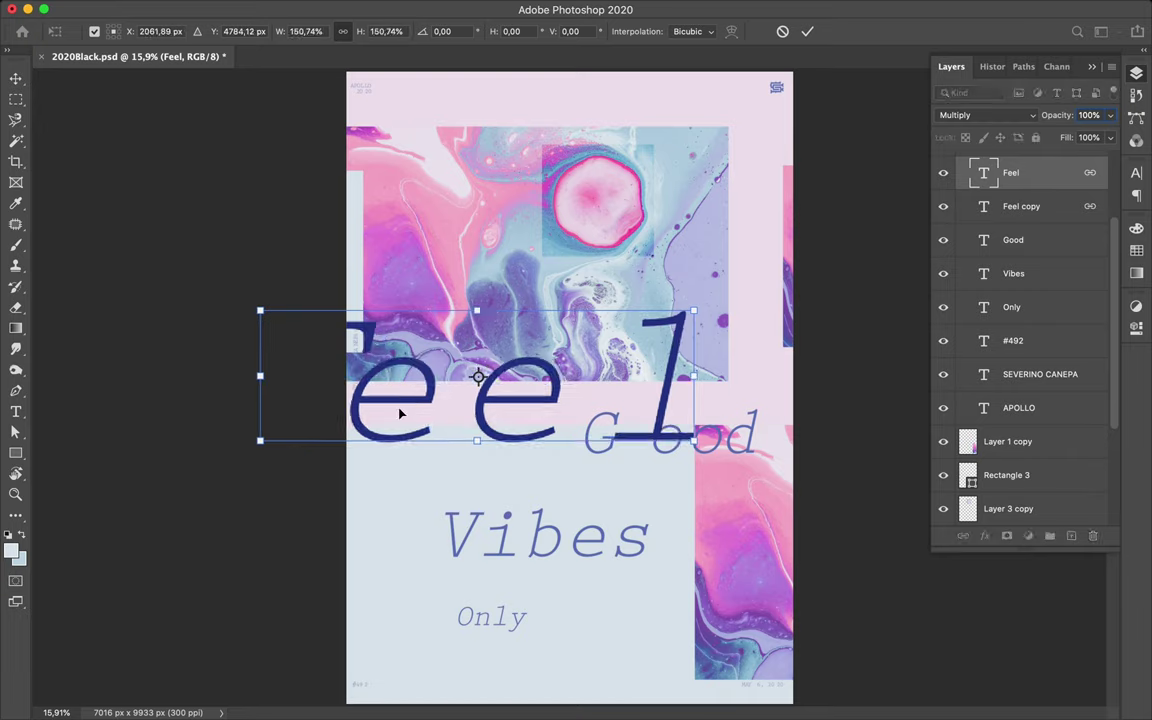
pyautogui.press('Return')
pyautogui.moveTo(437, 400); pyautogui.dragTo(850, 175)
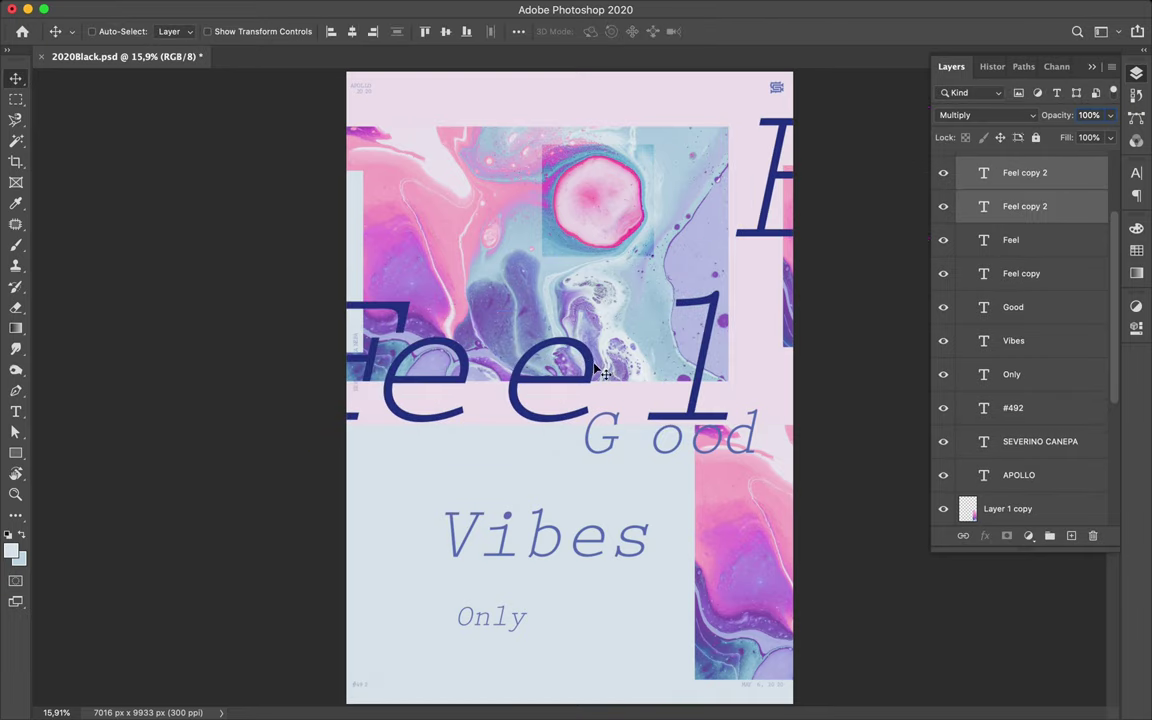
pyautogui.moveTo(1025, 206)
pyautogui.mouseDown()
pyautogui.moveTo(1055, 508)
pyautogui.moveTo(1029, 457)
pyautogui.mouseUp()
pyautogui.moveTo(764, 237)
pyautogui.mouseDown()
pyautogui.moveTo(706, 290)
pyautogui.moveTo(753, 292)
pyautogui.mouseUp()
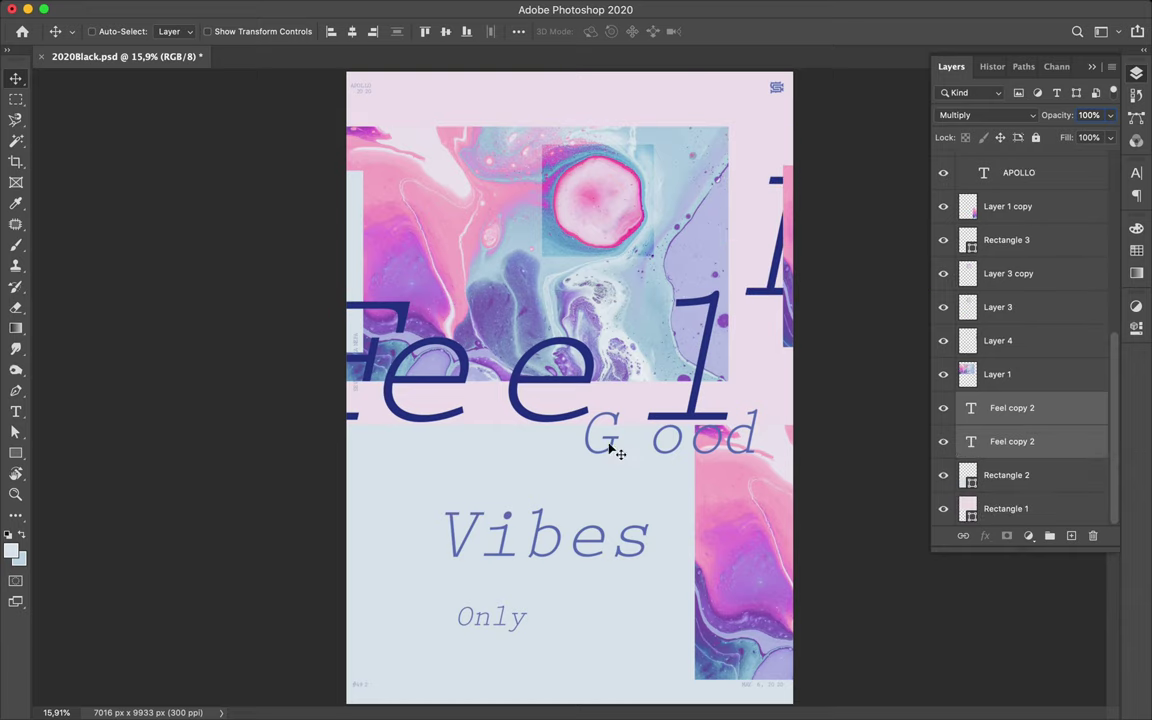
# - Tighten the letter spacing of the Vibes text
pyautogui.click(463, 535)
pyautogui.hotkey('ctrl', 't')
pyautogui.press('Return')
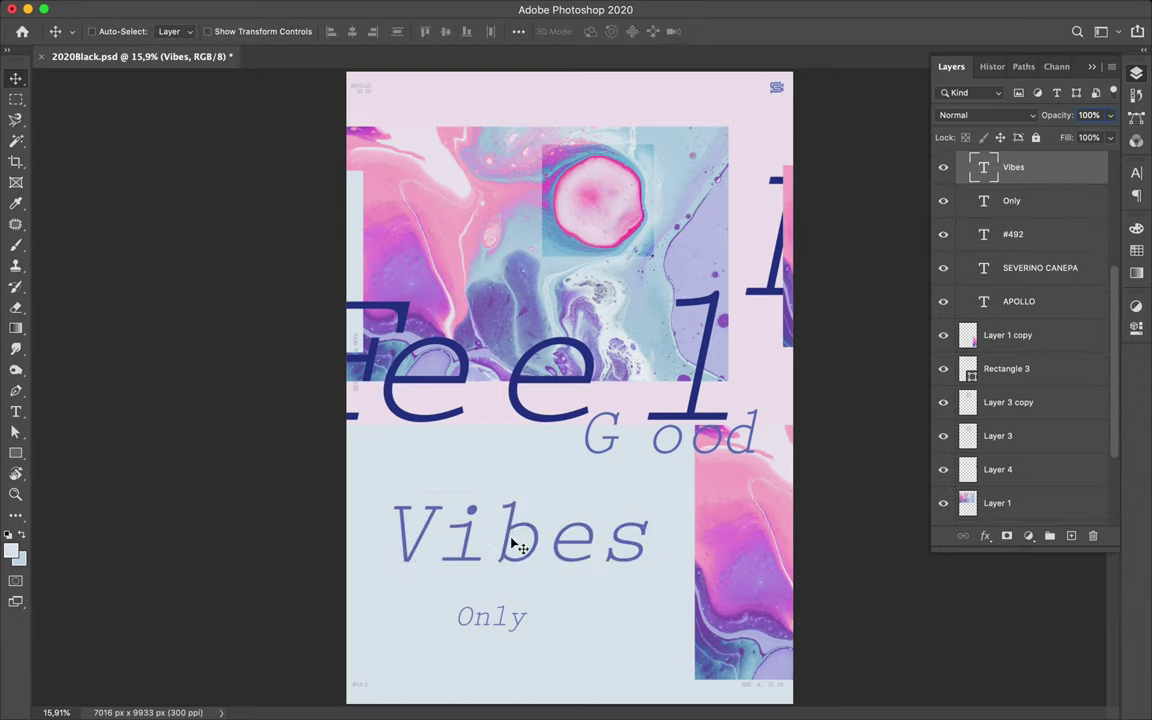
pyautogui.doubleClick(483, 532)
pyautogui.hotkey('ctrl', 't')
pyautogui.moveTo(955, 240); pyautogui.dragTo(945, 240)
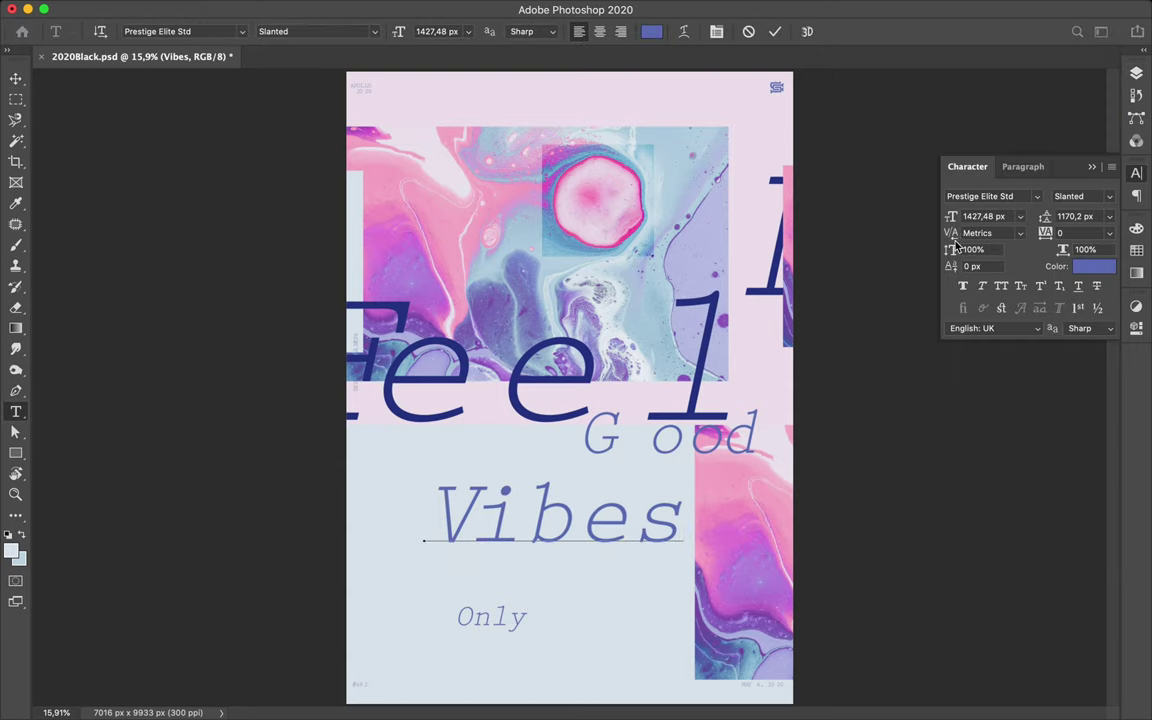
pyautogui.click(16, 79)
# - Enlarge Vibes, move it over the lower image, and stack it behind the fluid image
pyautogui.hotkey('ctrl', 't')
pyautogui.moveTo(424, 465); pyautogui.dragTo(386, 458)
pyautogui.moveTo(592, 503); pyautogui.dragTo(777, 503)
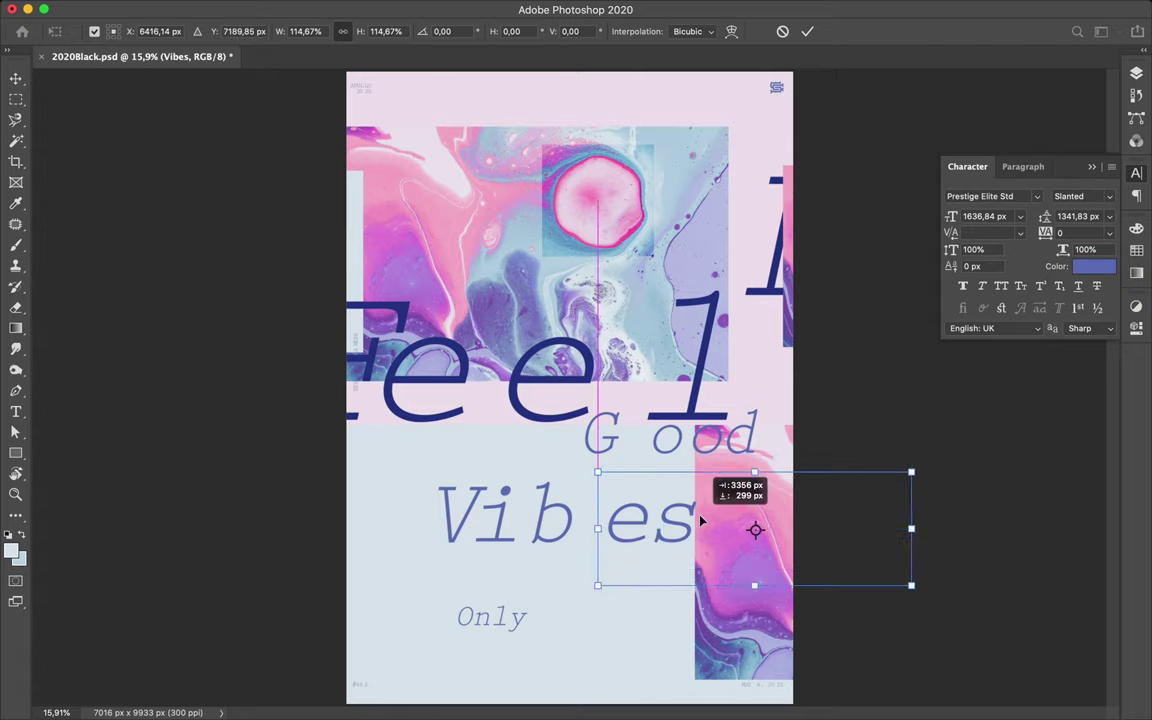
pyautogui.press('Return')
pyautogui.click(1136, 73)
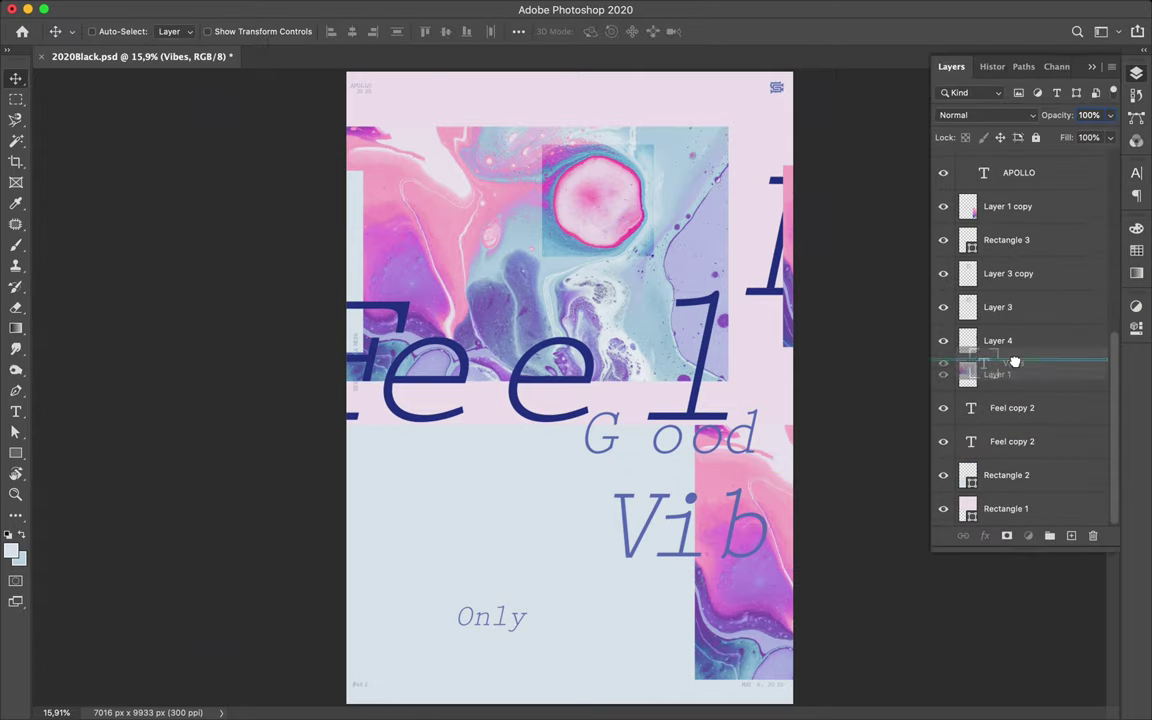
pyautogui.moveTo(1027, 563); pyautogui.dragTo(1016, 366)
# - Place a copy of Vibes, undo an accidental Only copy, and raise the Vibes copy
pyautogui.keyDown('alt'); pyautogui.moveTo(600, 552); pyautogui.dragTo(565, 597); pyautogui.keyUp('alt')
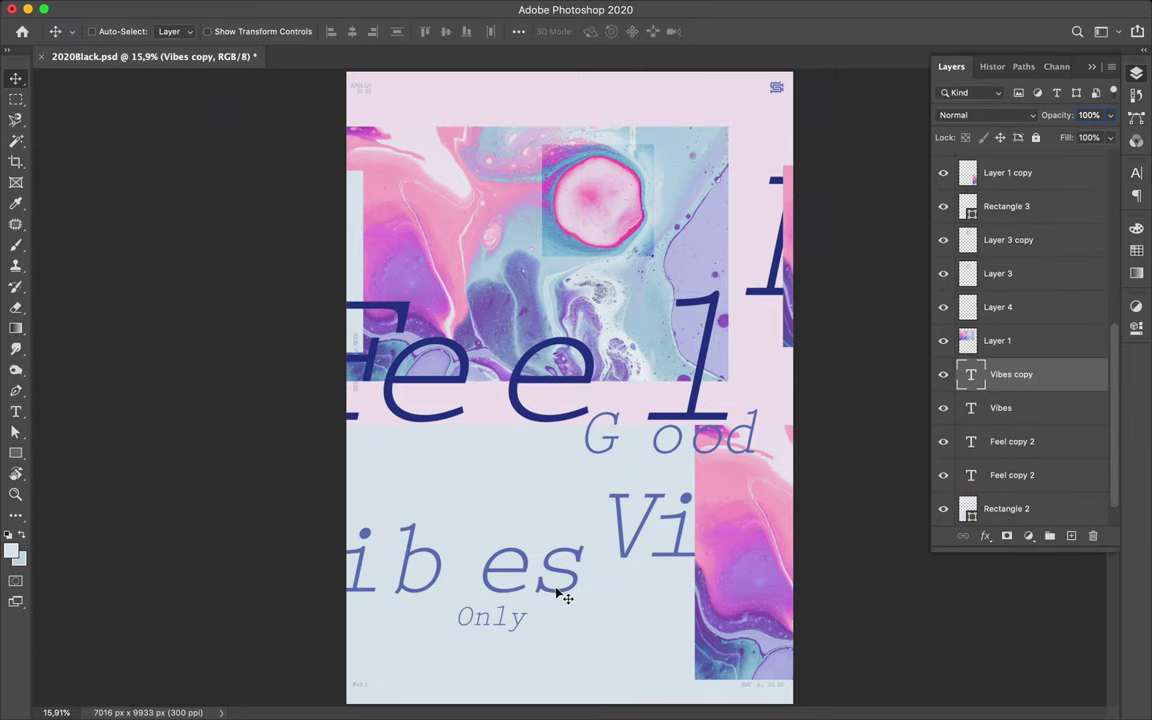
pyautogui.scroll(2, 623, 560)
pyautogui.moveTo(496, 517); pyautogui.dragTo(500, 522)
pyautogui.hotkey('ctrl', 'z')
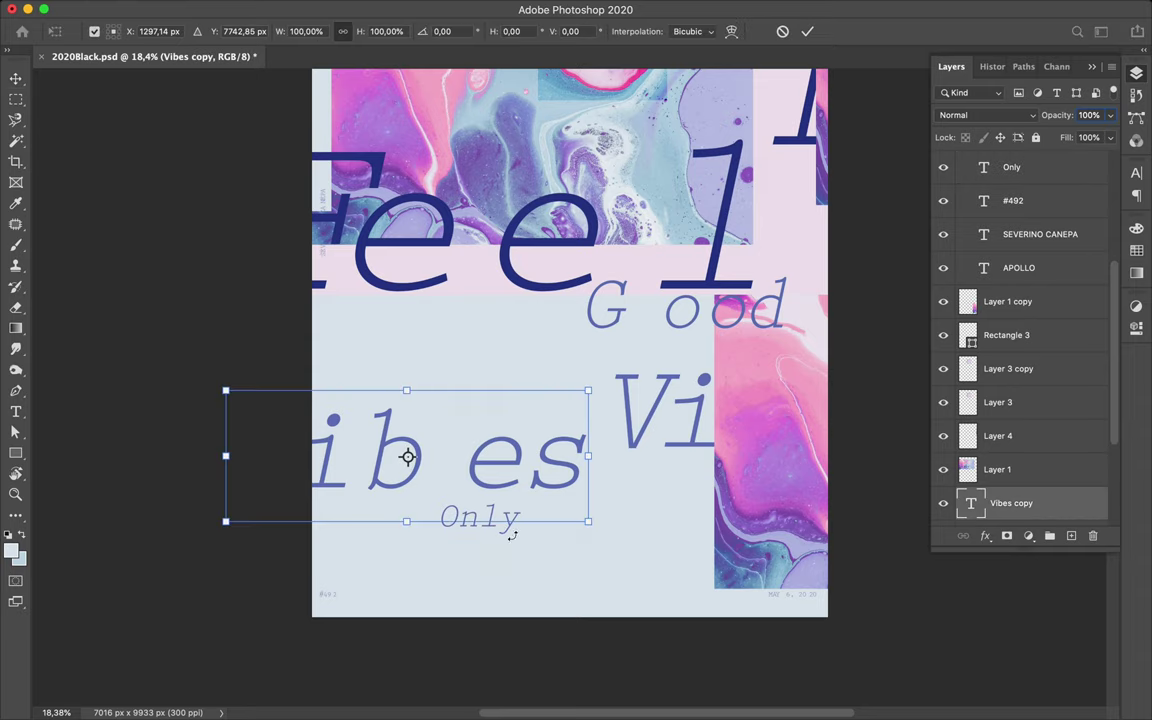
pyautogui.moveTo(648, 423); pyautogui.dragTo(648, 398)
# - Enlarge the Only text and bring up its character settings
pyautogui.click(480, 517)
pyautogui.hotkey('ctrl', 't')
pyautogui.moveTo(530, 545); pyautogui.dragTo(571, 558)
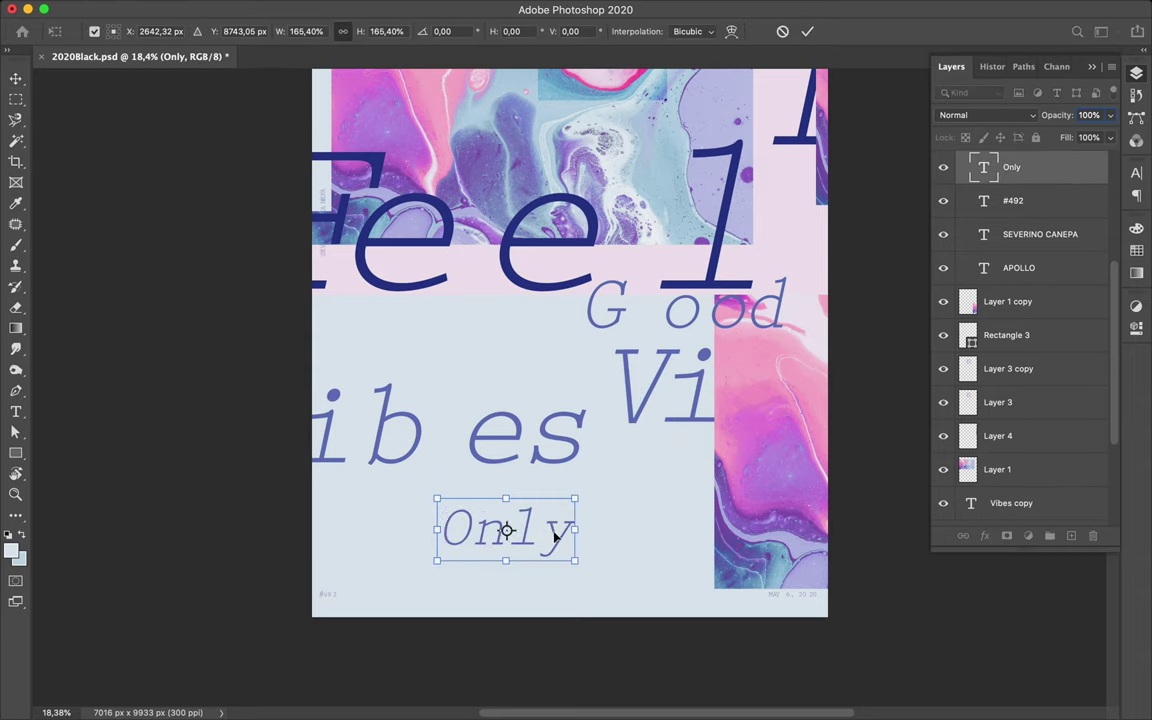
pyautogui.doubleClick(545, 532)
pyautogui.hotkey('ctrl', 't')
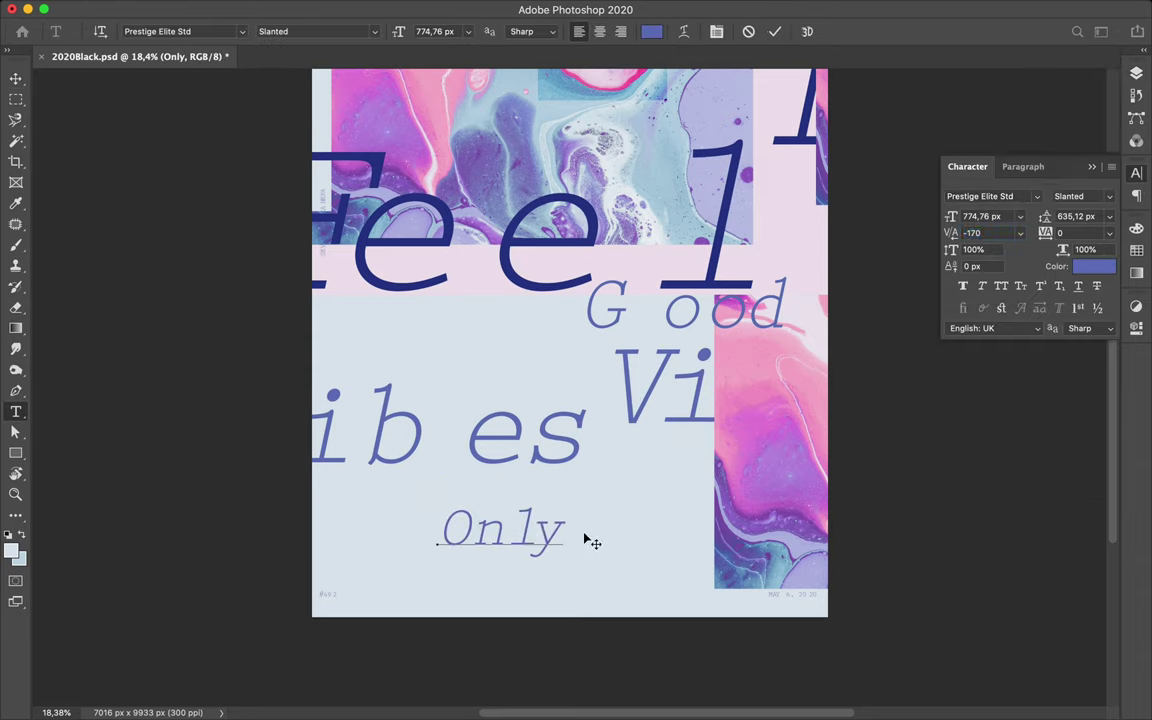
# - Move Only up and right, then scale Feel down to 72.53%
pyautogui.press('Escape')
pyautogui.press('v')
pyautogui.moveTo(532, 545); pyautogui.dragTo(618, 517)
pyautogui.scroll(-2, 615, 520)
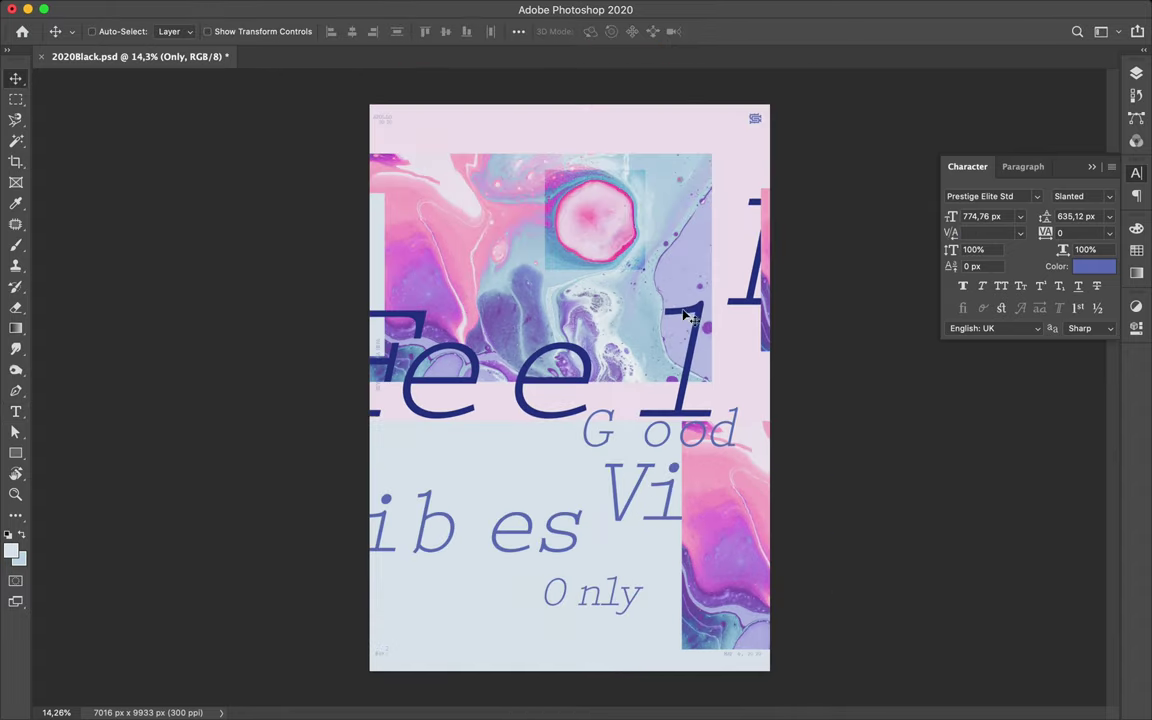
pyautogui.hotkey('ctrl', 't')
pyautogui.moveTo(697, 390); pyautogui.dragTo(531, 378)
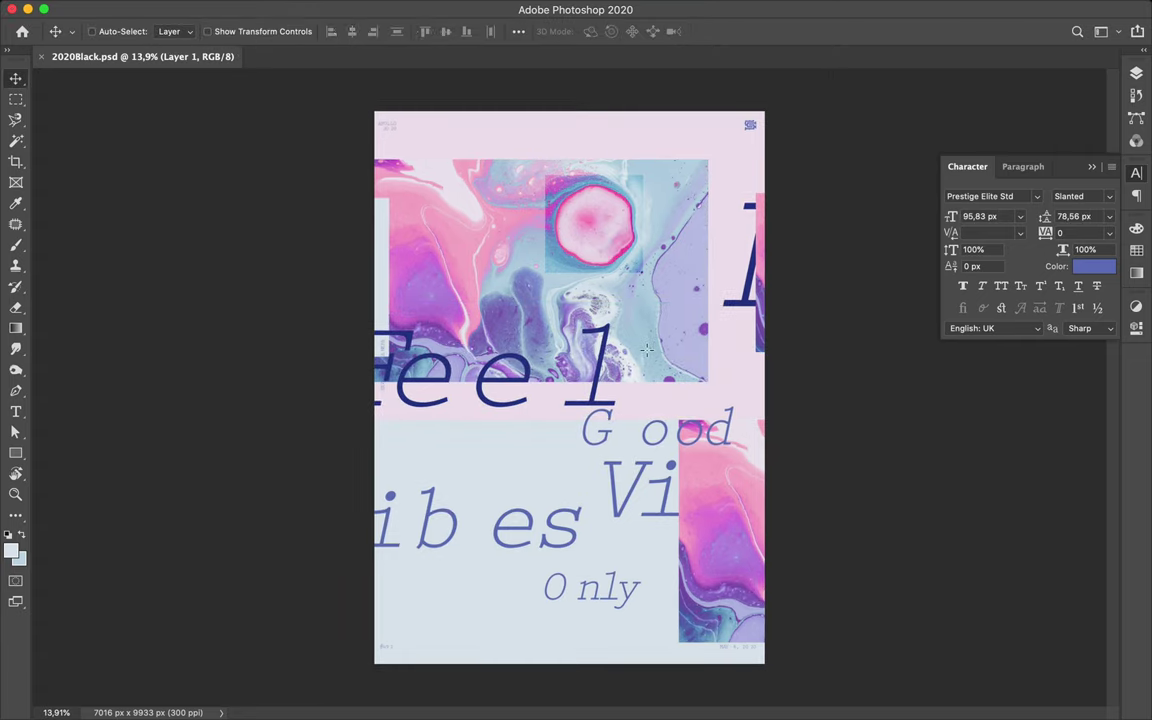
# - Copy a marble area to a new layer at upper right, with a Lighter Color duplicate
pyautogui.press('m')
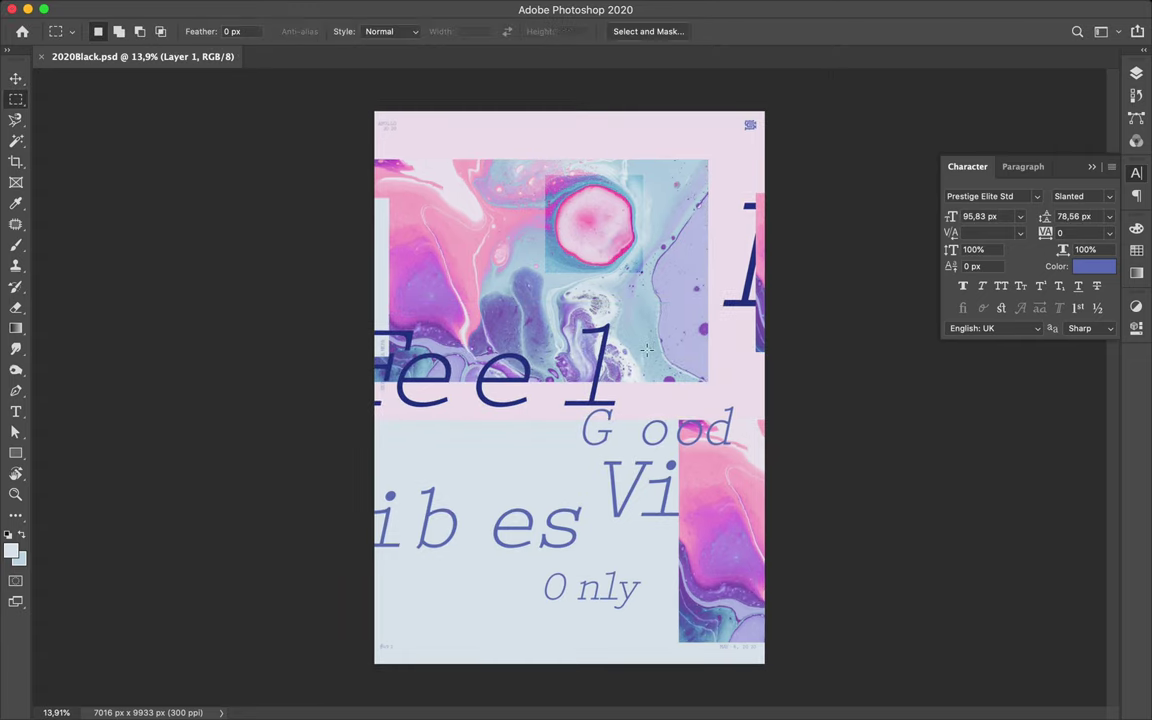
pyautogui.moveTo(644, 237); pyautogui.dragTo(677, 380)
pyautogui.hotkey('ctrl', 'j')
pyautogui.press('v')
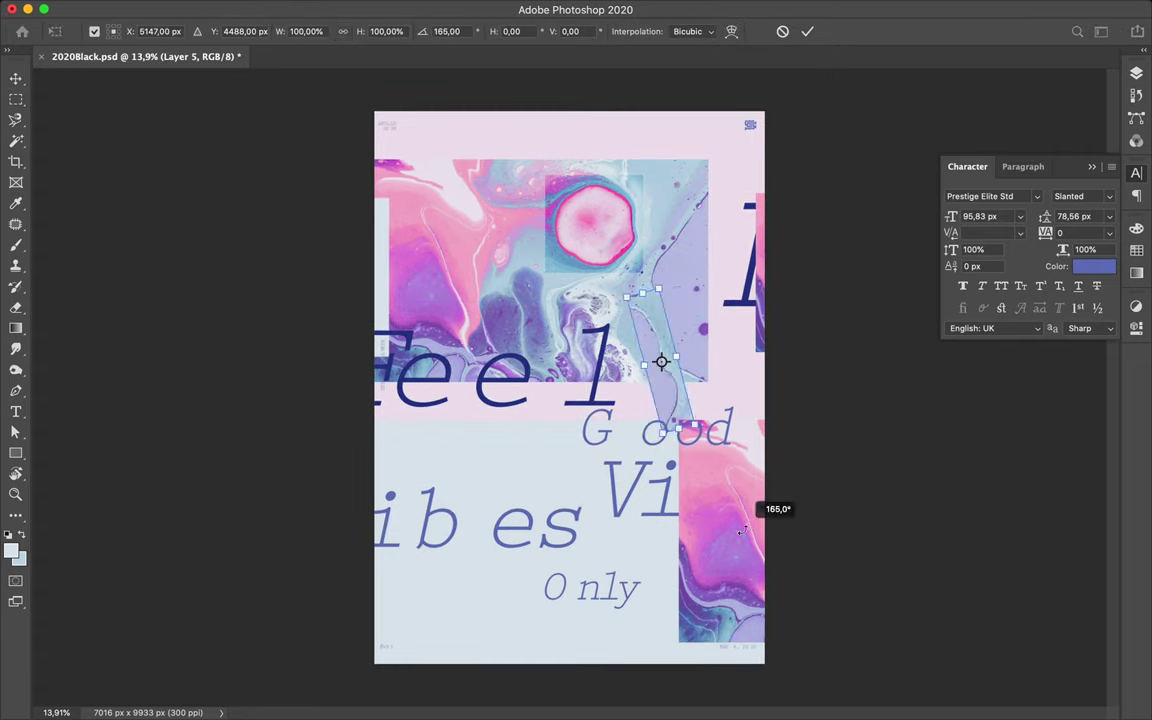
pyautogui.moveTo(659, 270)
pyautogui.mouseDown()
pyautogui.moveTo(712, 157)
pyautogui.moveTo(700, 193)
pyautogui.mouseUp()
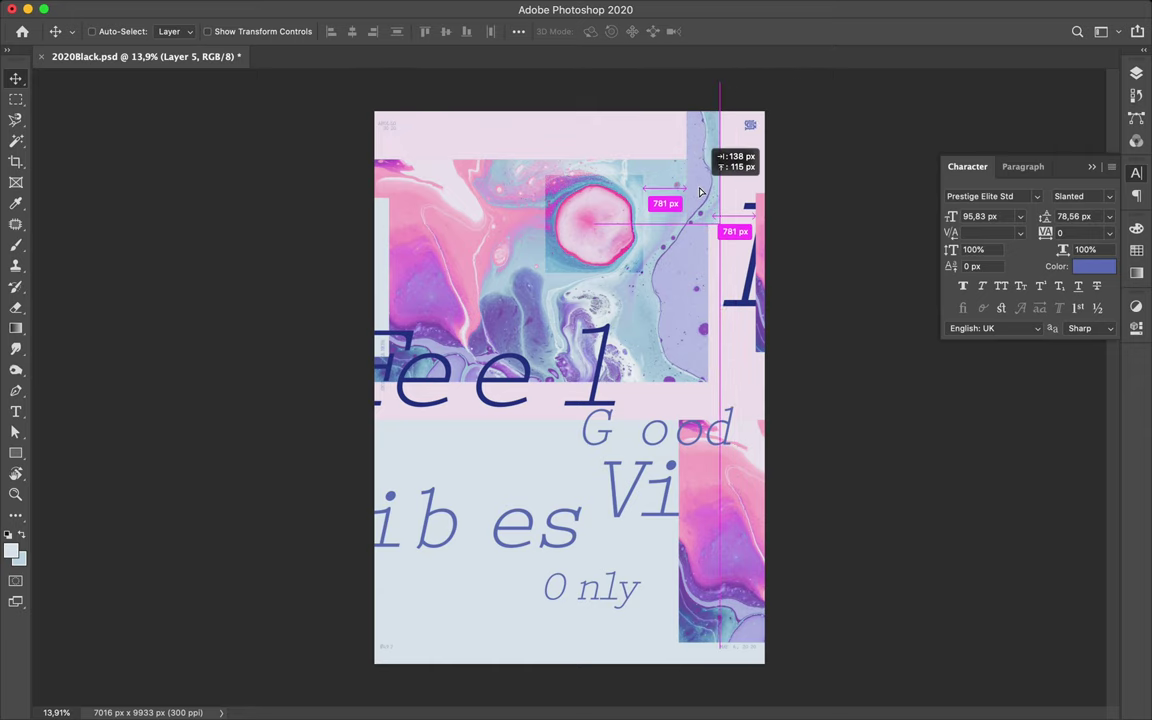
pyautogui.click(1137, 78)
pyautogui.hotkey('ctrl', 'j')
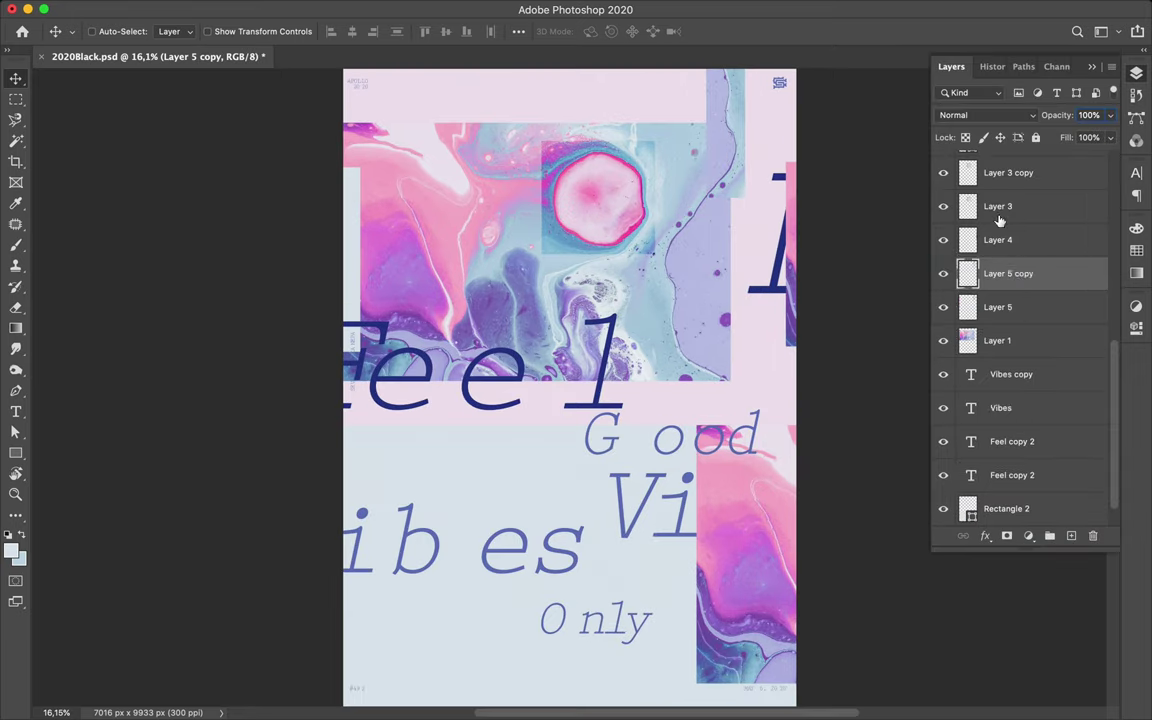
pyautogui.click(975, 115)
pyautogui.click(990, 268)
# - Copy a band of Layer 1 into Layer 6 and place it behind the Feel text
pyautogui.keyDown('ctrl'); pyautogui.click(617, 277); pyautogui.keyUp('ctrl')
pyautogui.press('m')
pyautogui.moveTo(423, 263)
pyautogui.mouseDown()
pyautogui.moveTo(578, 289)
pyautogui.moveTo(514, 407)
pyautogui.mouseUp()
pyautogui.hotkey('ctrl', 'j')
pyautogui.press('v')
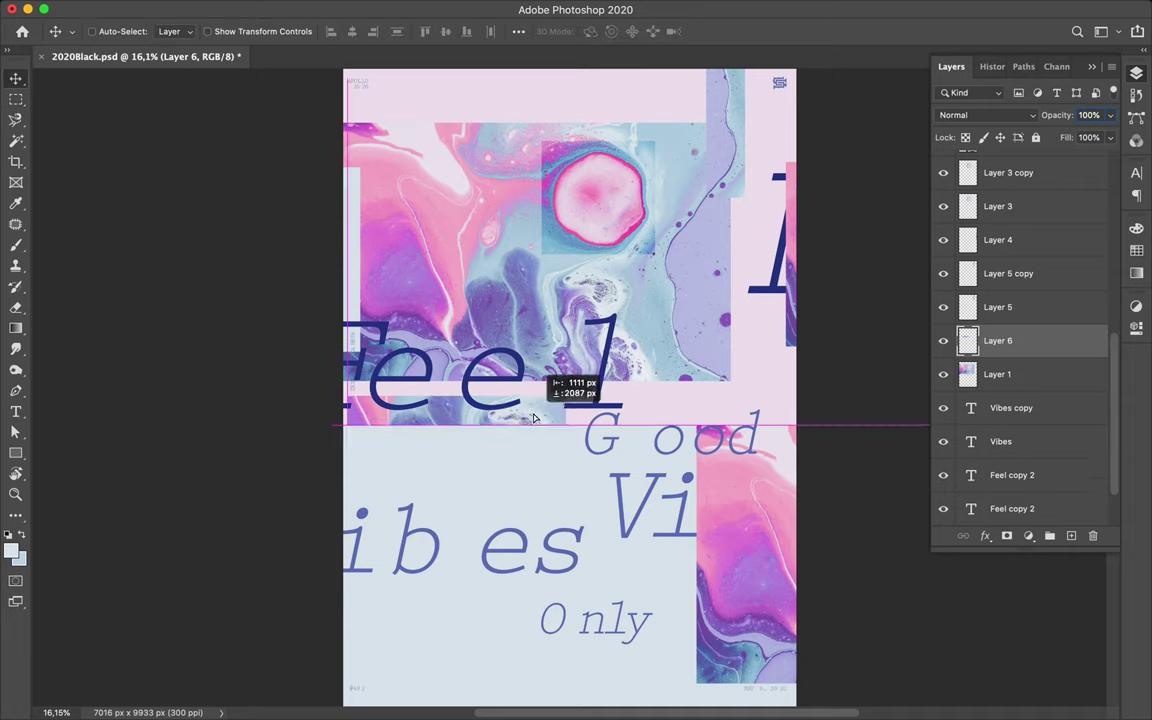
pyautogui.moveTo(1000, 340)
pyautogui.mouseDown()
pyautogui.moveTo(1033, 210)
pyautogui.moveTo(1020, 180)
pyautogui.mouseUp()
pyautogui.moveTo(527, 419)
pyautogui.mouseDown()
pyautogui.moveTo(540, 404)
pyautogui.moveTo(700, 380)
pyautogui.mouseUp()
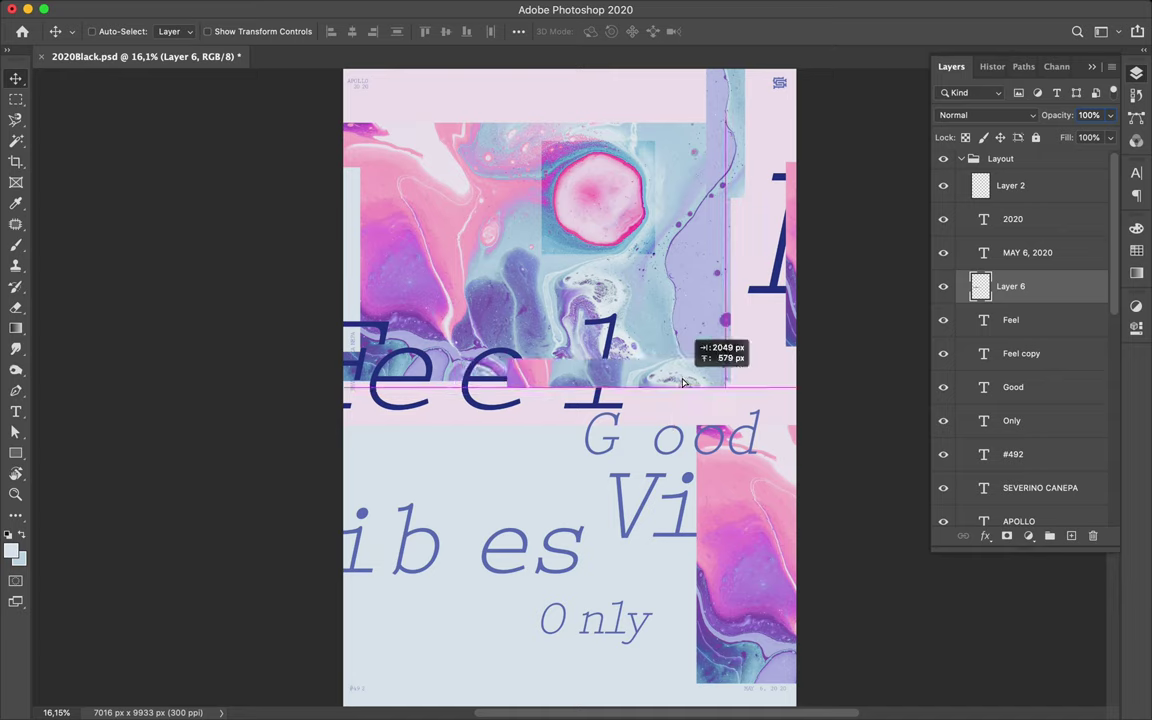
pyautogui.moveTo(1010, 286); pyautogui.dragTo(1000, 411)
pyautogui.moveTo(690, 380); pyautogui.dragTo(735, 385)
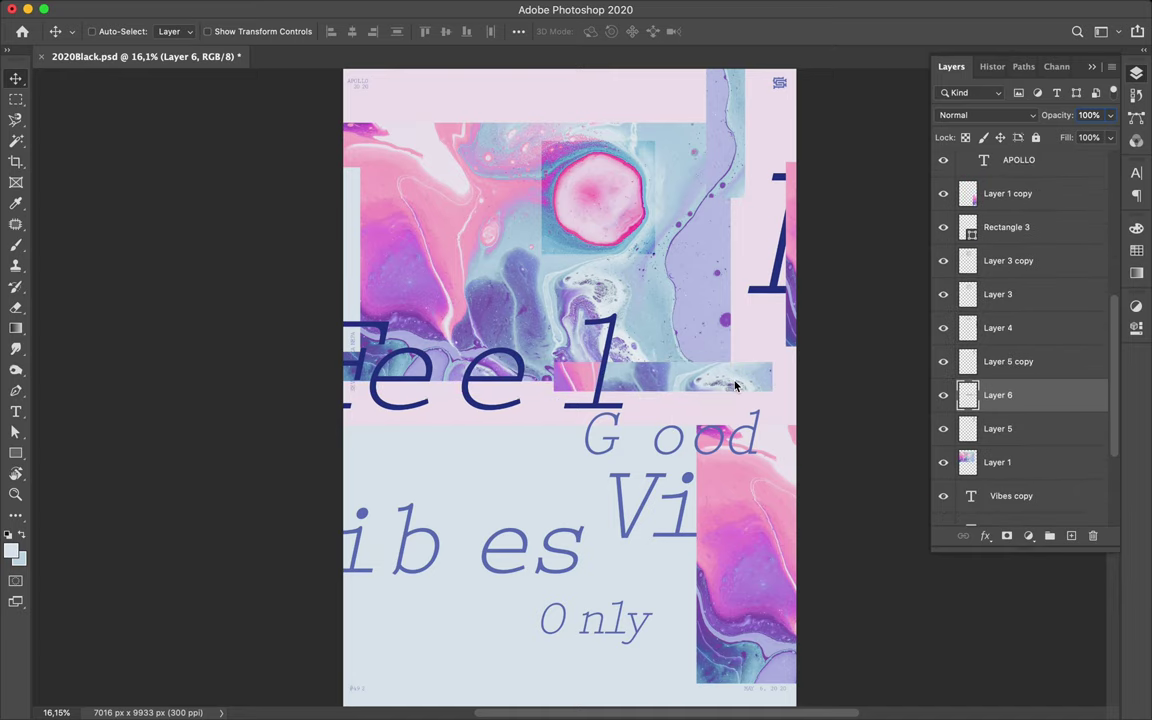
# - Delete the Lighter Color strip copy and shift the top strip left
pyautogui.keyDown('ctrl'); pyautogui.click(740, 165); pyautogui.keyUp('ctrl')
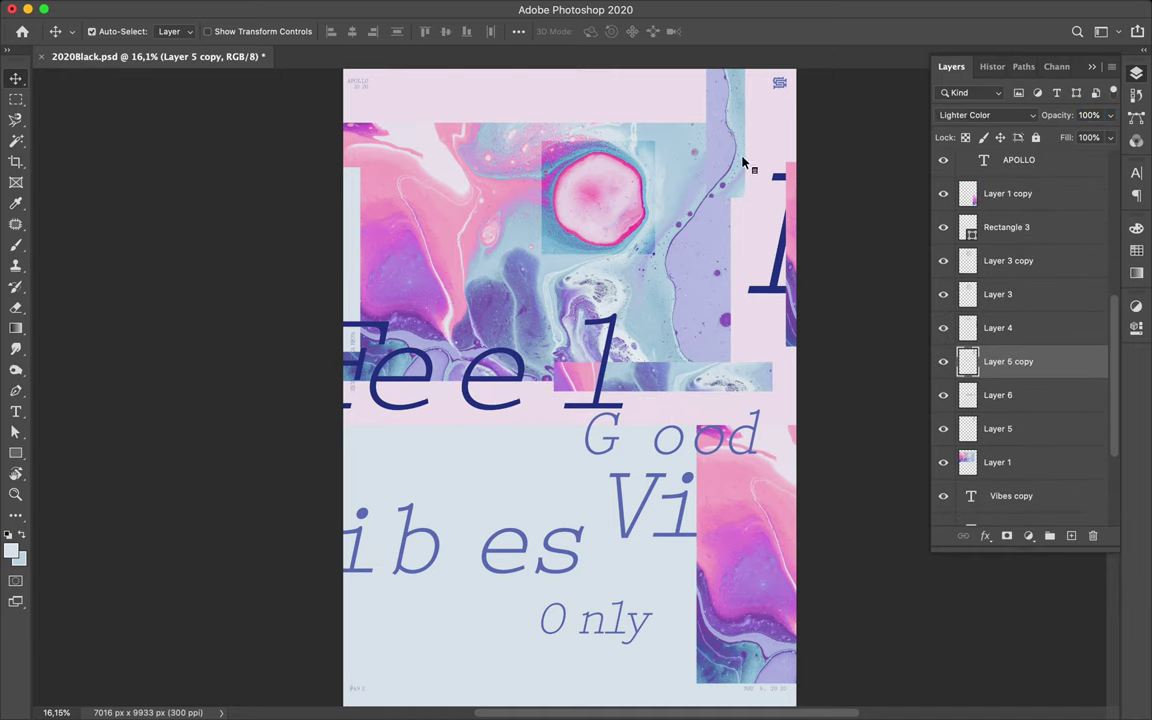
pyautogui.press('Delete')
pyautogui.hotkey('ctrl', 't')
pyautogui.moveTo(728, 116)
pyautogui.mouseDown()
pyautogui.moveTo(666, 110)
pyautogui.moveTo(741, 155)
pyautogui.mouseUp()
pyautogui.press('Return')
pyautogui.hotkey('ctrl', 't')
pyautogui.press('Return')
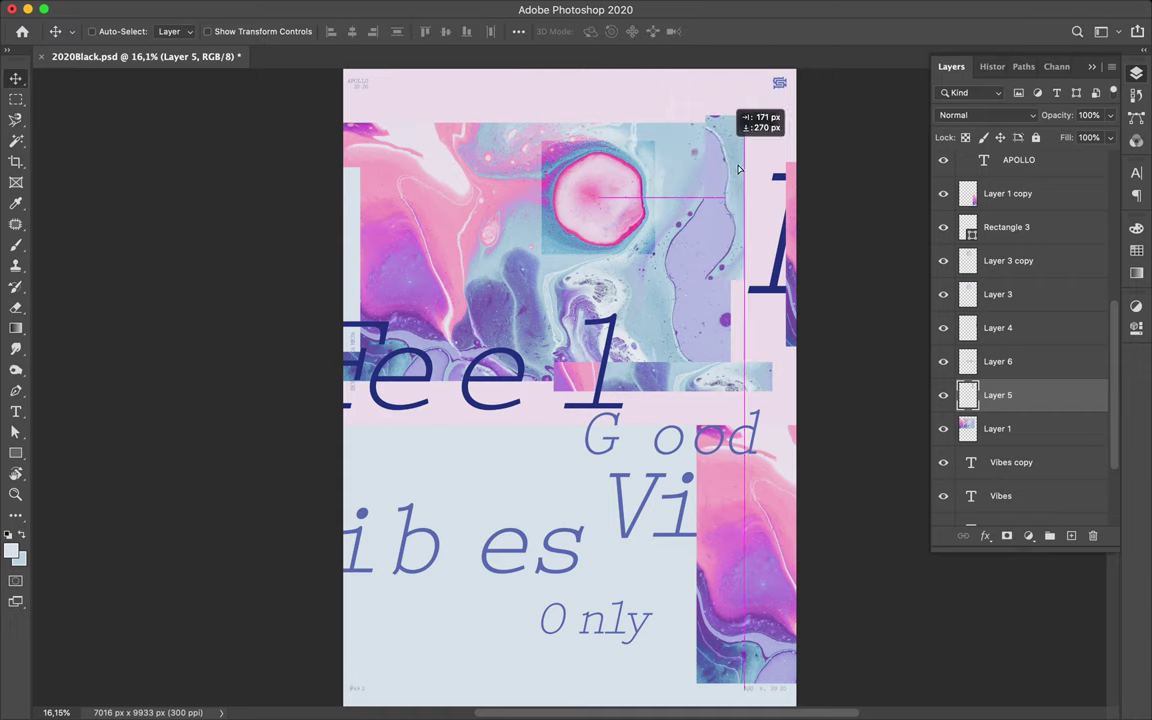
# - Duplicate the top-right strip and apply a Gaussian Blur of 106 pixels to the copy
pyautogui.hotkey('ctrl', 'j')
pyautogui.click(548, 13)
pyautogui.click(648, 216)
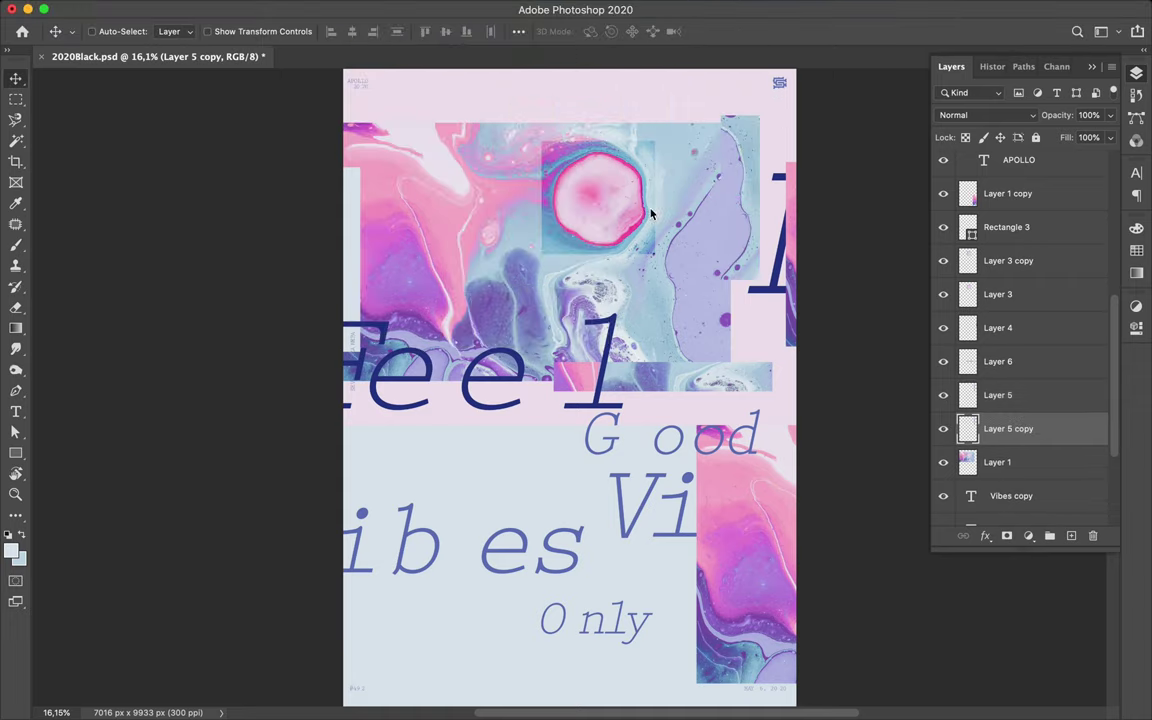
pyautogui.click(553, 13)
pyautogui.click(660, 296)
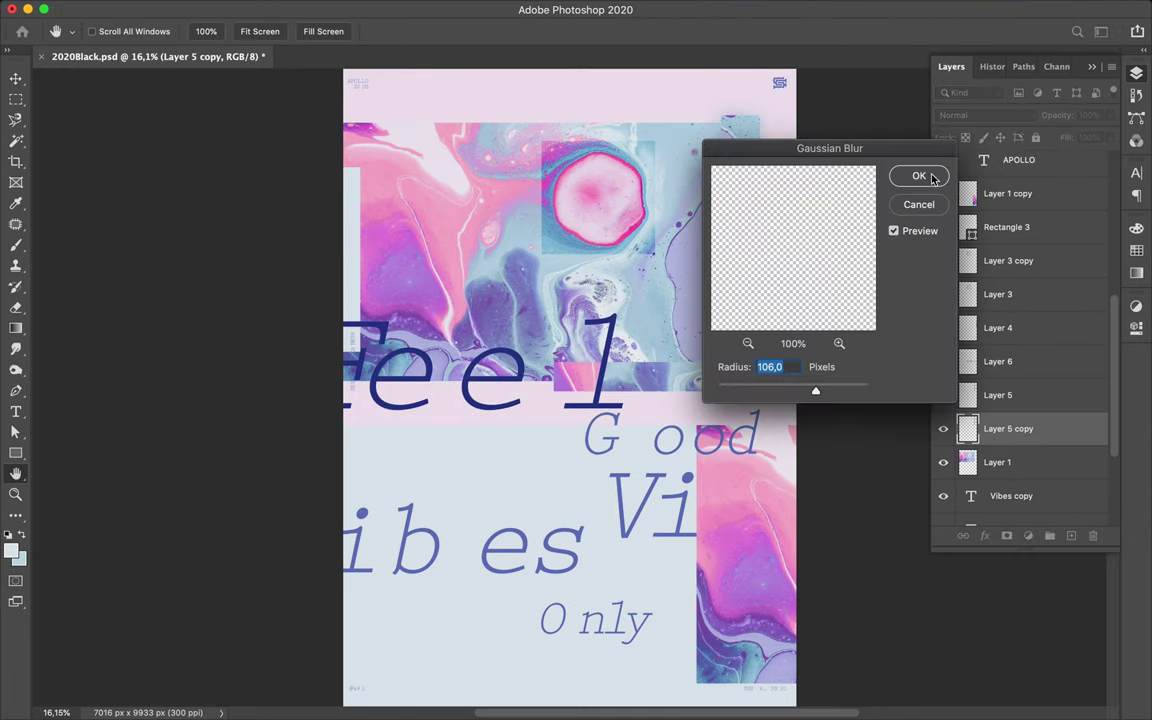
# - Apply the 106-pixel blur to the strip and set a duplicate to Linear Burn
pyautogui.click(921, 176)
pyautogui.hotkey('ctrl', 'j')
pyautogui.click(987, 115)
pyautogui.click(990, 186)
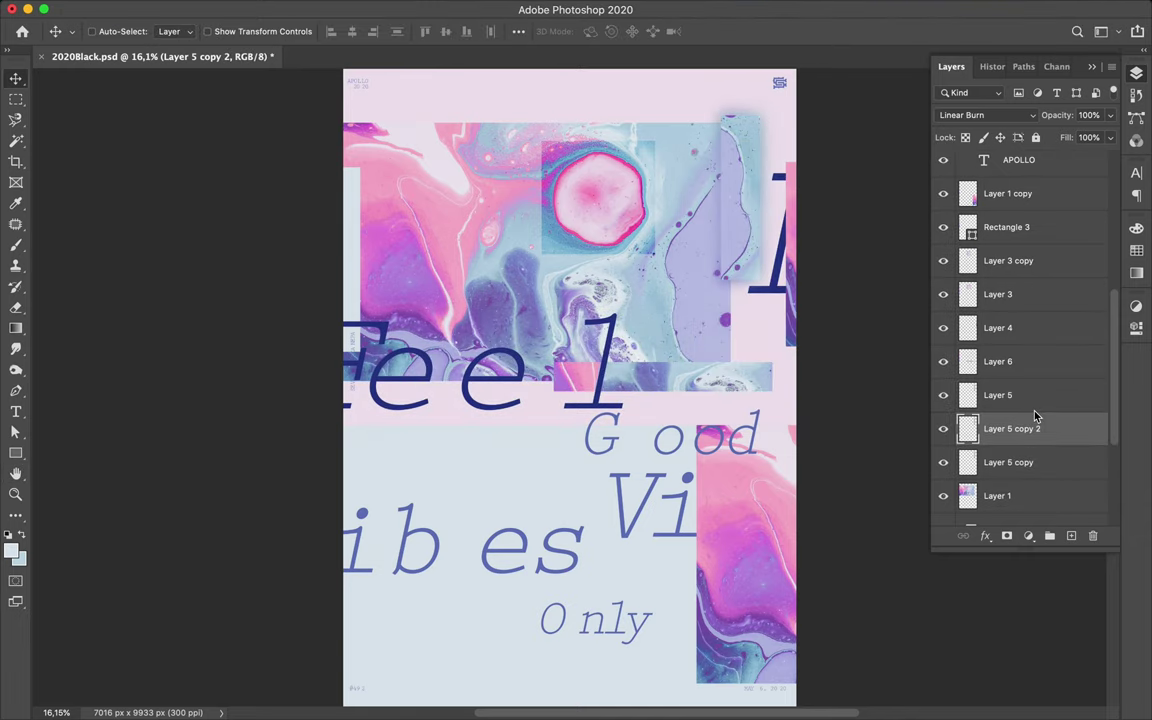
# - Duplicate the Layer 4 strip, set the copy to Linear Burn, and duplicate it again
pyautogui.click(1010, 328)
pyautogui.hotkey('ctrl', 'j')
pyautogui.click(987, 115)
pyautogui.click(990, 186)
pyautogui.hotkey('ctrl', 'j')
# - Make a Gaussian-blurred Linear Burn copy of the Layer 6 band
pyautogui.click(1005, 428)
pyautogui.hotkey('ctrl', 'j')
pyautogui.click(374, 9)
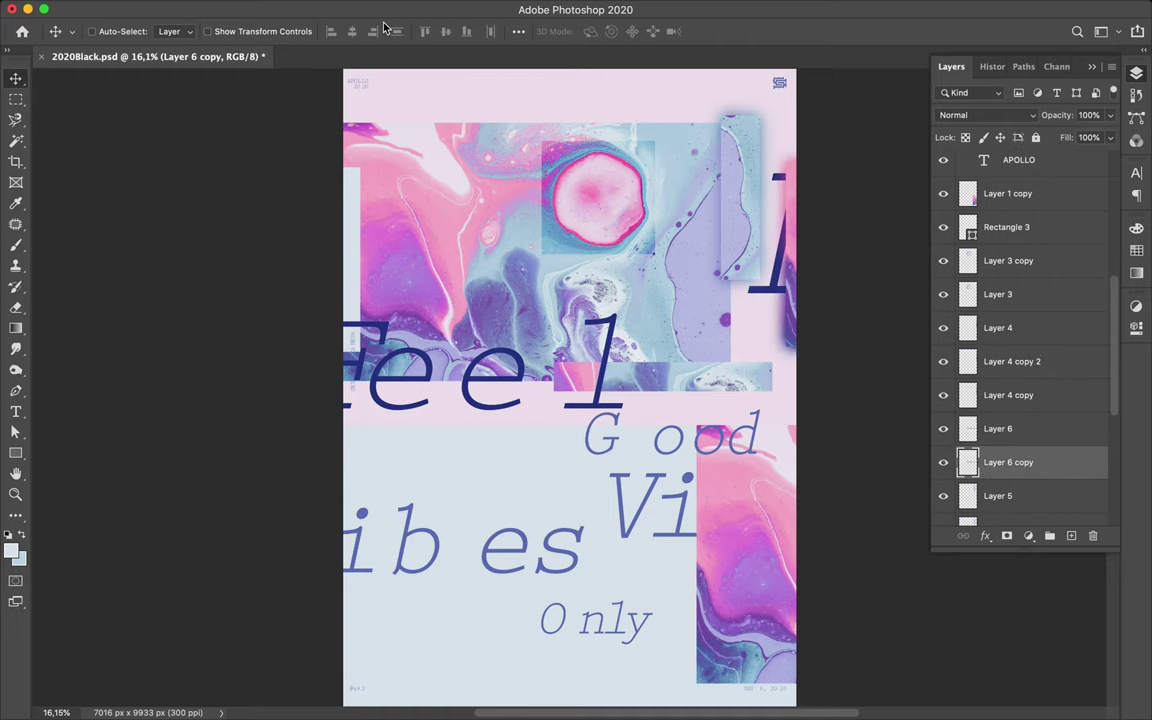
pyautogui.hotkey('ctrl', 'j')
pyautogui.click(987, 115)
pyautogui.click(972, 186)
# - Make a blurred Linear Burn copy of the Layer 3 square around the circle
pyautogui.click(1005, 294)
pyautogui.hotkey('ctrl', 'j')
pyautogui.click(987, 115)
pyautogui.click(374, 9)
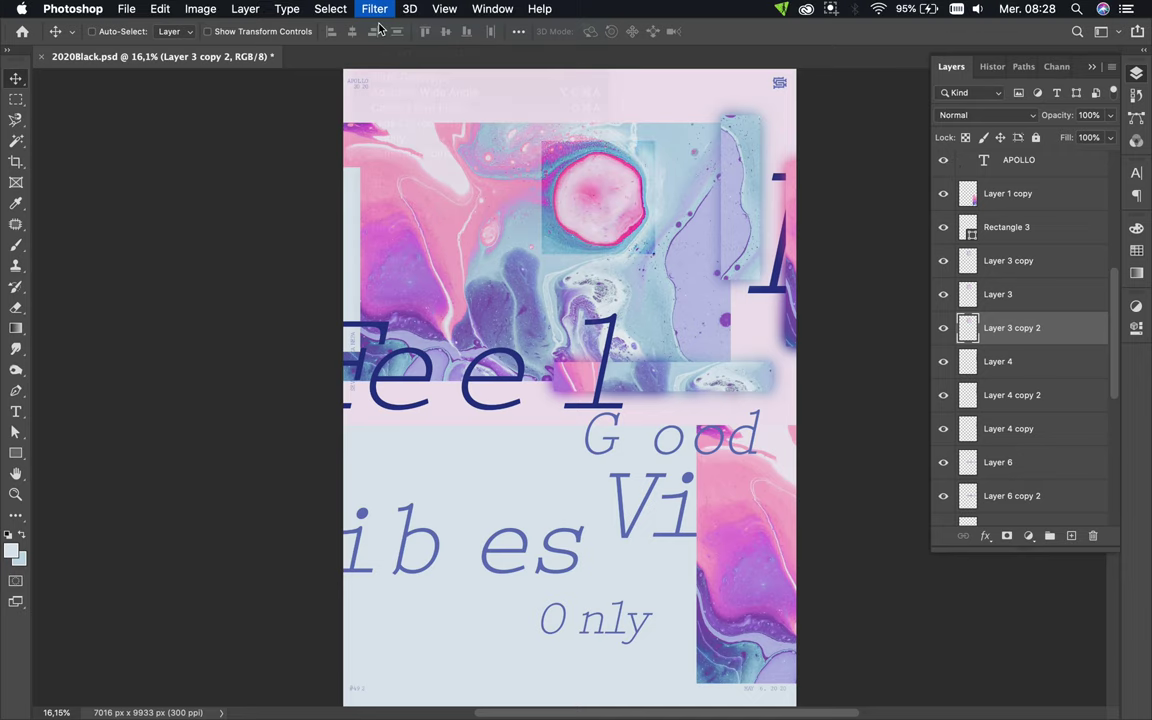
pyautogui.click(987, 115)
pyautogui.click(1000, 185)
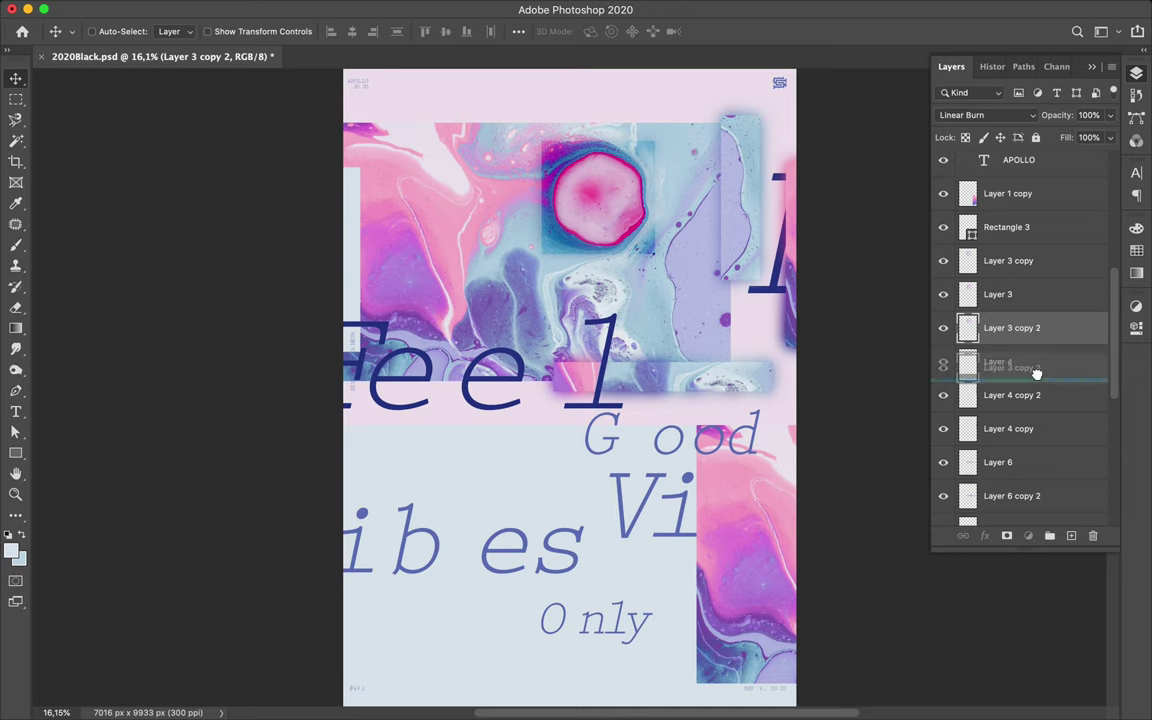
# - Reset Layer 3 to Normal blending and make another blurred copy of the square
pyautogui.click(1015, 265)
pyautogui.click(1017, 292)
pyautogui.click(987, 115)
pyautogui.click(960, 45)
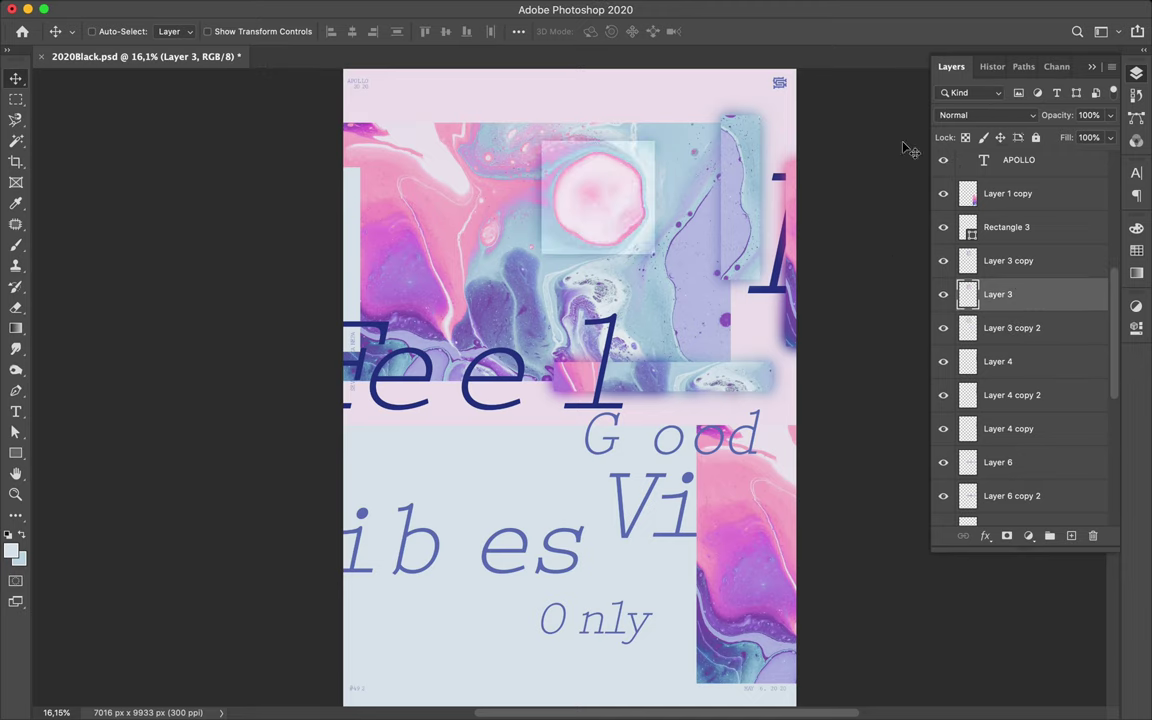
pyautogui.moveTo(1010, 328); pyautogui.dragTo(1010, 346)
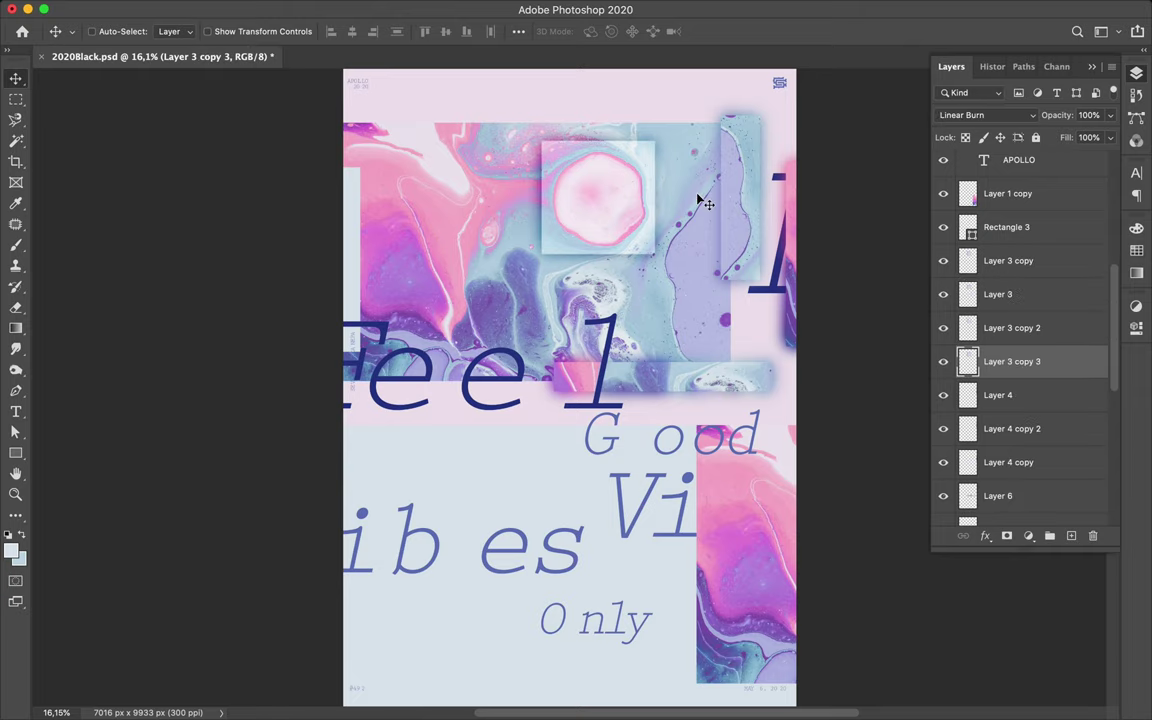
# - Duplicate the marbled background Layer 1
pyautogui.scroll(-5, 1040, 350)
pyautogui.click(1000, 507)
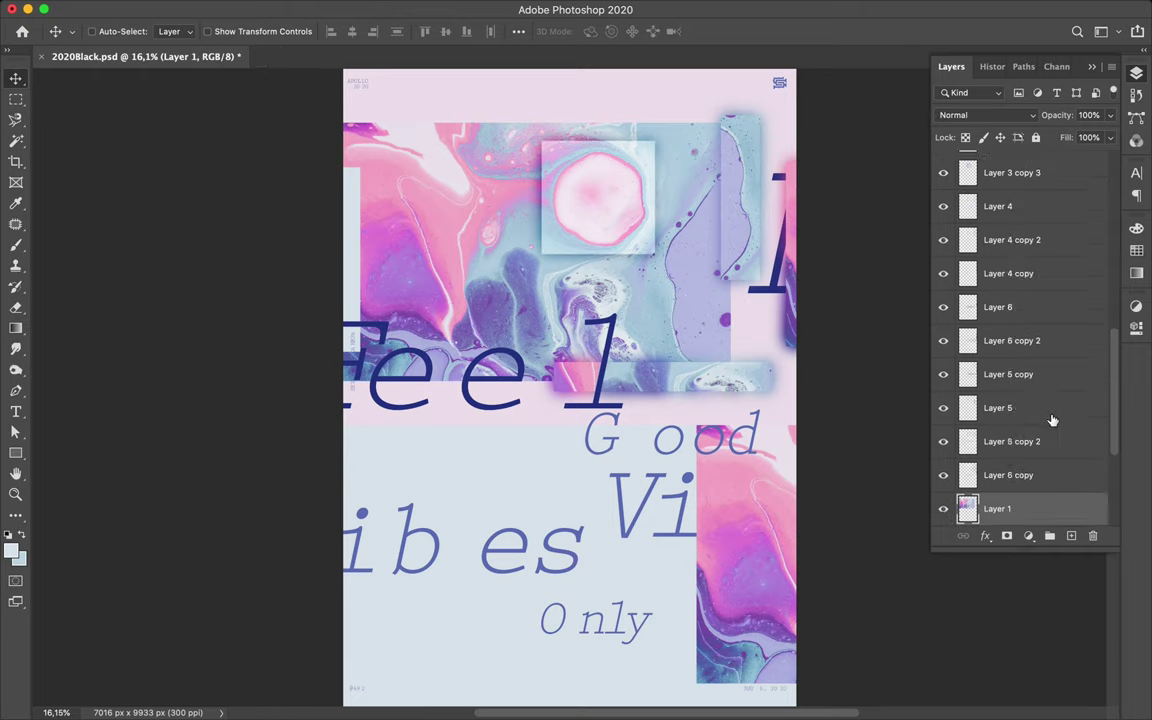
pyautogui.press('super+j')
pyautogui.click(987, 115)
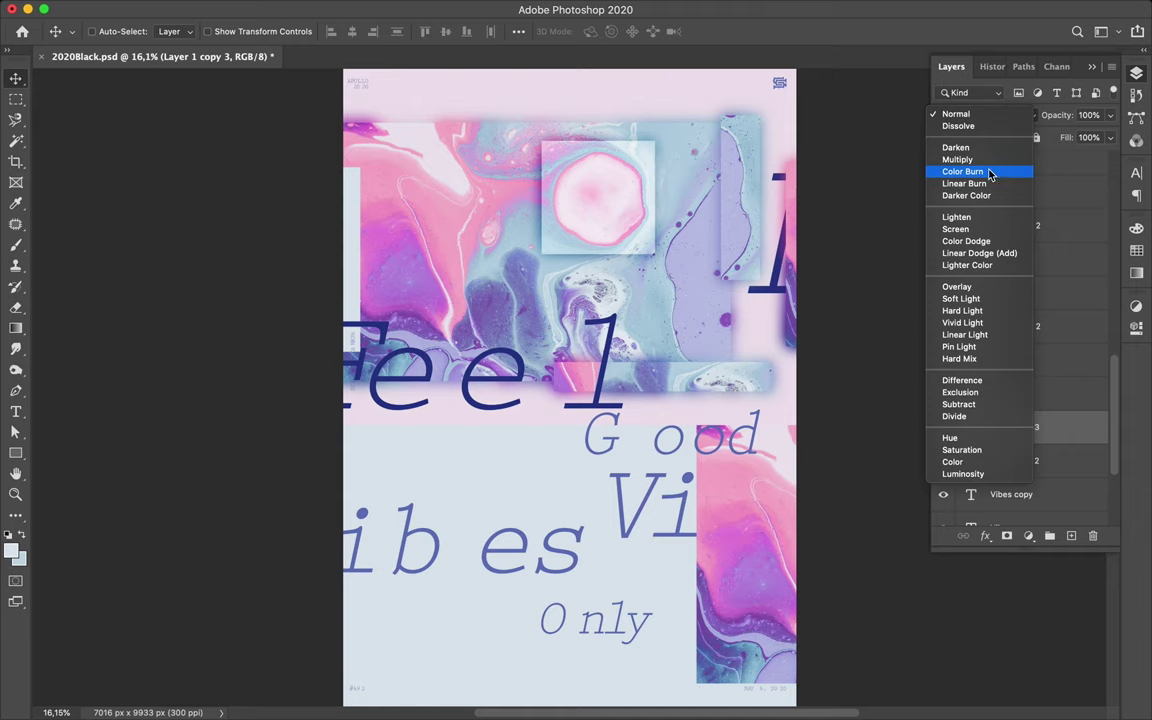
# - Blur a duplicate of the Layer 1 copy image and set a further copy to Linear Burn
pyautogui.click(761, 522)
pyautogui.press('super+j')
pyautogui.press('ctrl+super+f')
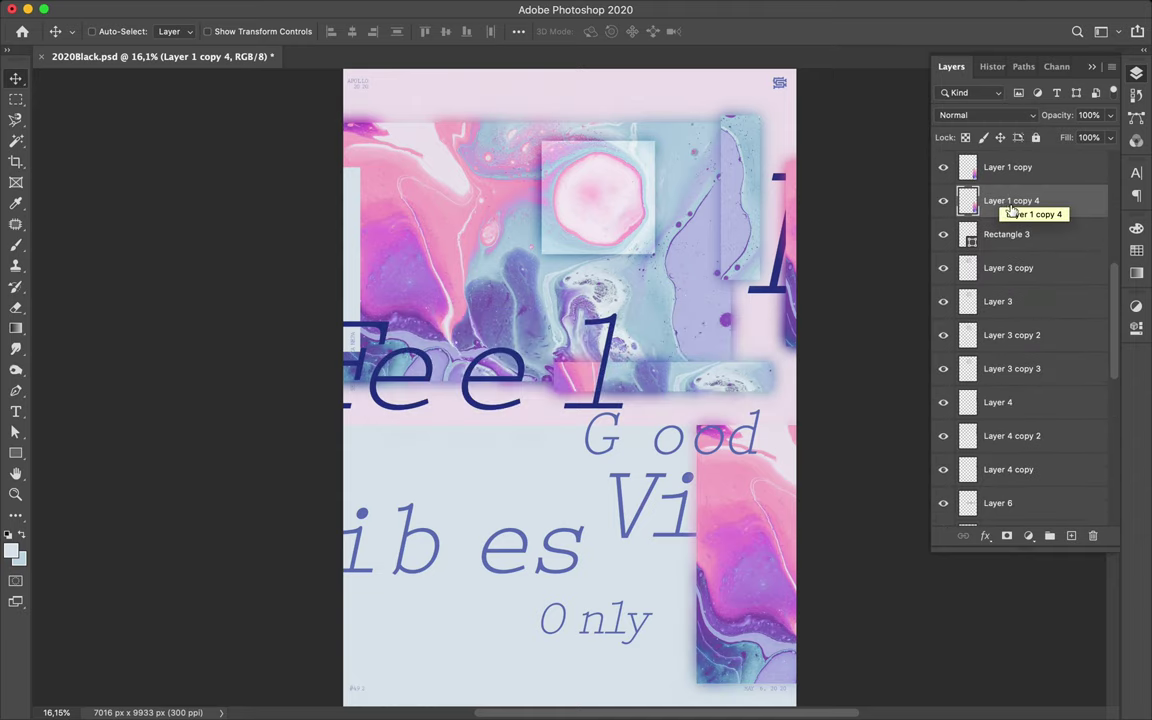
pyautogui.press('super+j')
pyautogui.click(990, 115)
pyautogui.click(983, 187)
# - Widen the pale rectangle on the left with Free Transform
pyautogui.click(357, 241)
pyautogui.press('super+t')
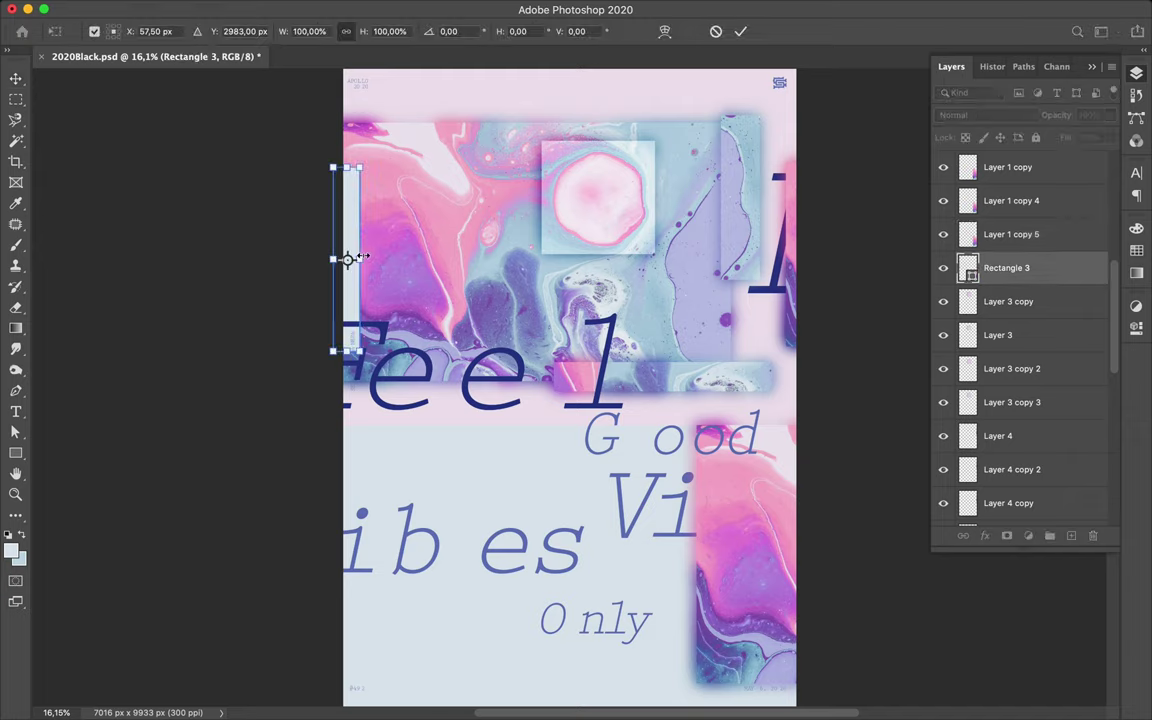
pyautogui.moveTo(358, 258); pyautogui.dragTo(387, 263)
pyautogui.press('Return')
# - Copy a thin band of Layer 1 onto Layer 7 and move it below Layer 1 copy 2
pyautogui.press('m')
pyautogui.keyDown('super'); pyautogui.click(416, 143); pyautogui.keyUp('super')
pyautogui.press('super+j')
pyautogui.press('v')
pyautogui.moveTo(530, 180); pyautogui.dragTo(451, 150)
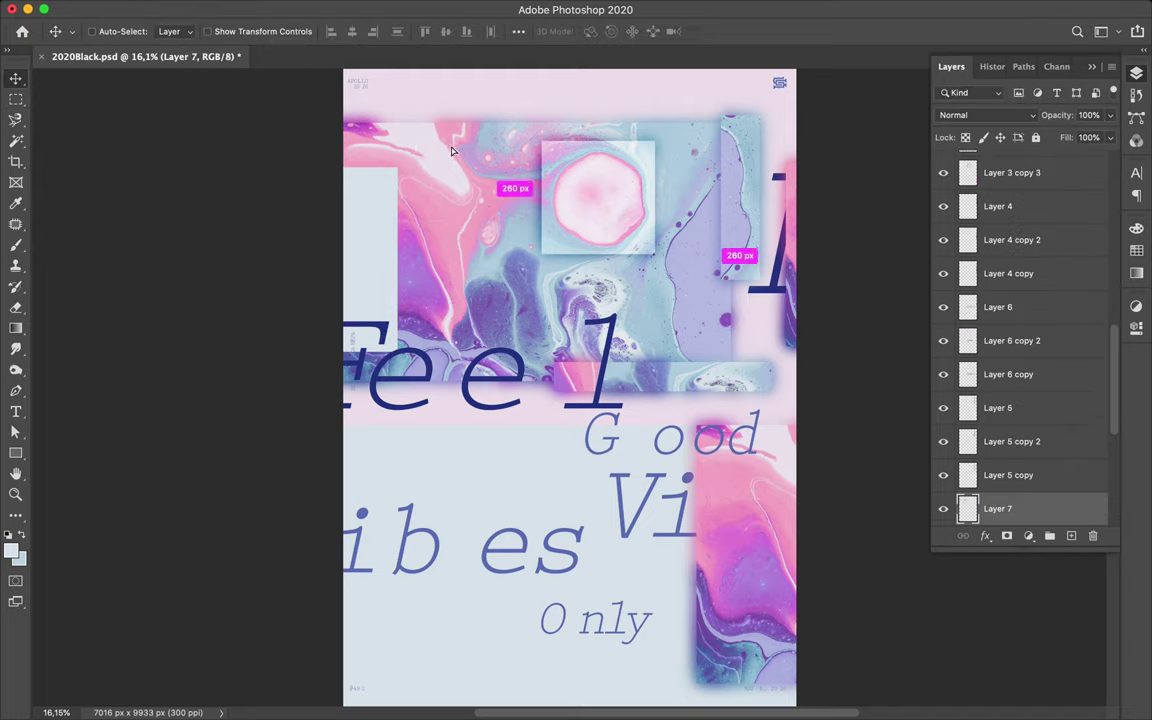
pyautogui.scroll(-3, 1000, 320)
pyautogui.moveTo(1018, 340); pyautogui.dragTo(1018, 450)
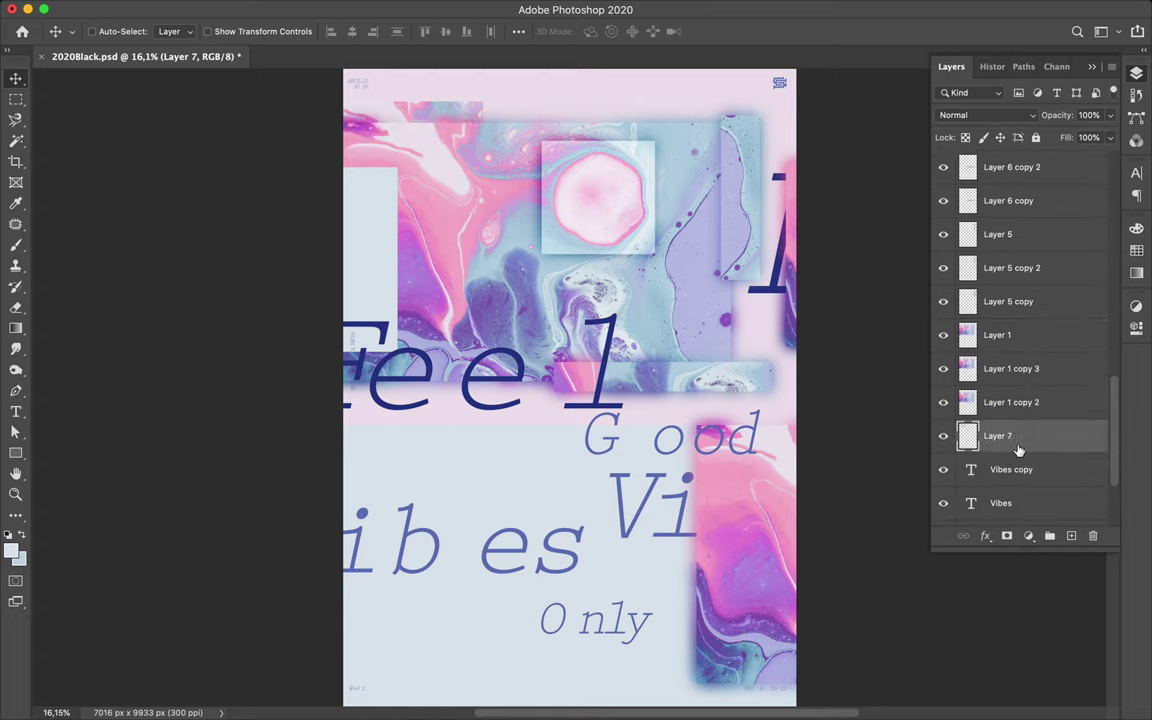
# - Give the new band a Gaussian-blurred duplicate set to Linear Burn
pyautogui.click(373, 0)
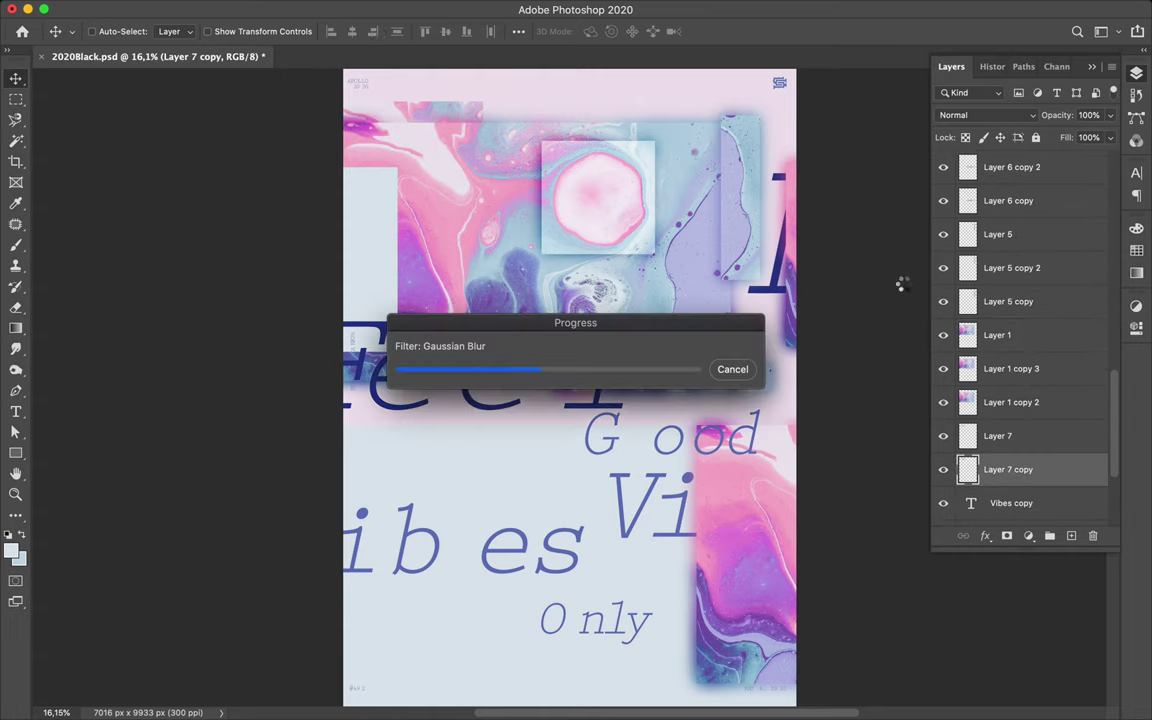
pyautogui.hotkey('ctrl', 'j')
pyautogui.hotkey('alt', '[')
pyautogui.click(985, 115)
pyautogui.click(966, 186)
pyautogui.press('m')
pyautogui.keyDown('ctrl'); pyautogui.click(545, 293); pyautogui.keyUp('ctrl')
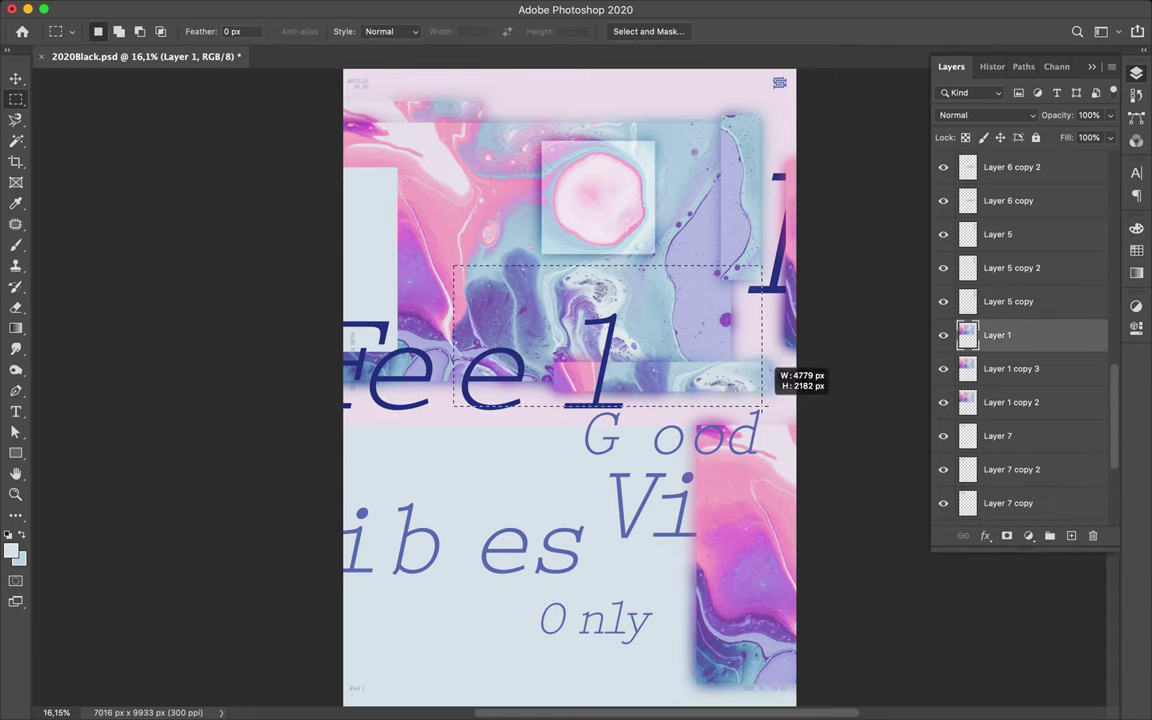
# - Place the Layer 8 strip over Feel, lower it in the stack, blur a copy, and save
pyautogui.moveTo(762, 412); pyautogui.dragTo(733, 343)
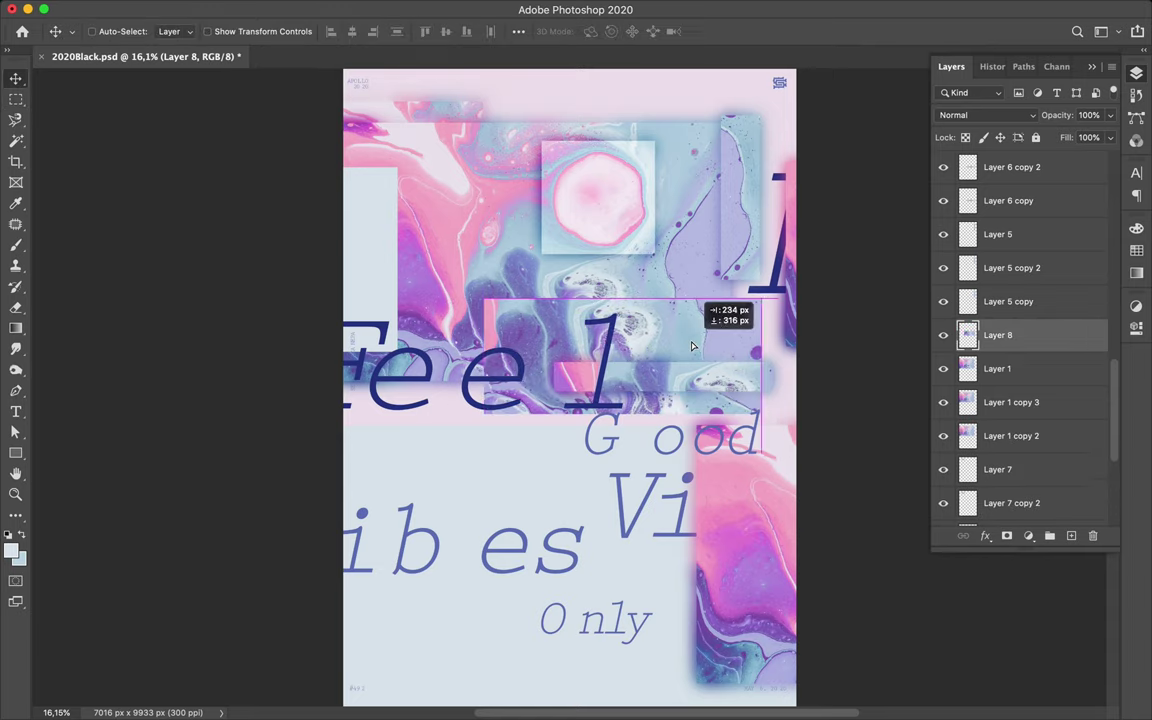
pyautogui.moveTo(733, 343); pyautogui.dragTo(728, 300)
pyautogui.moveTo(1030, 336); pyautogui.dragTo(1035, 349)
pyautogui.click(373, 8)
pyautogui.click(411, 21)
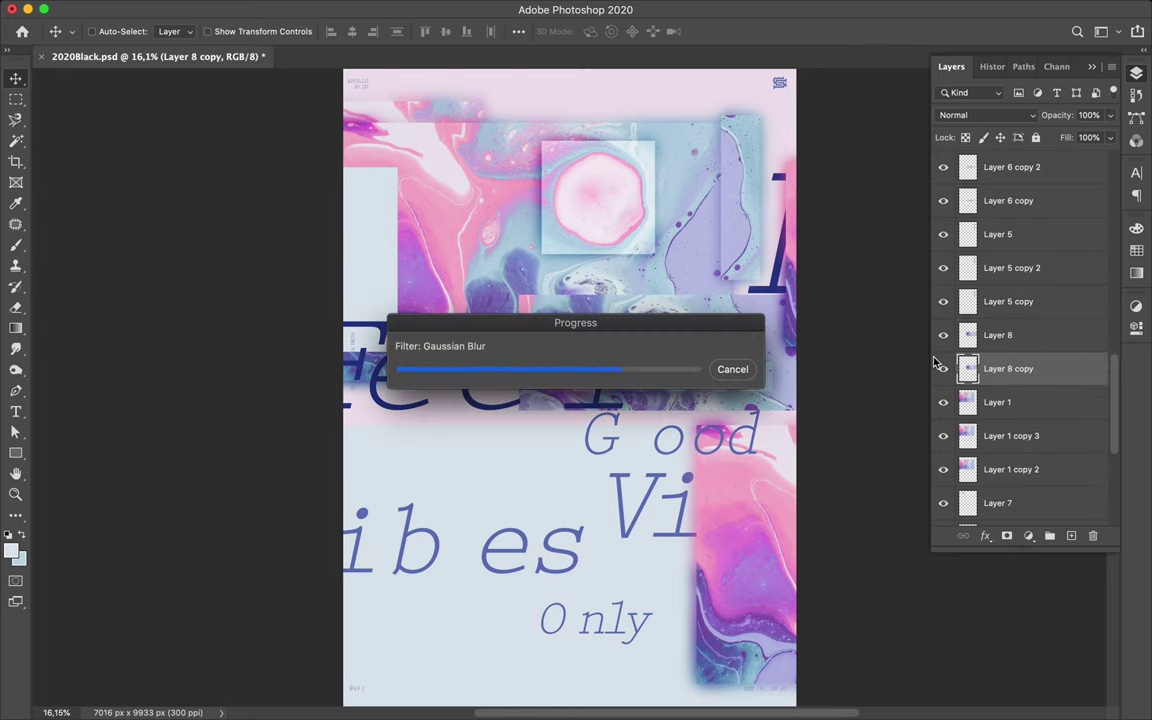
pyautogui.hotkey('ctrl', 's')
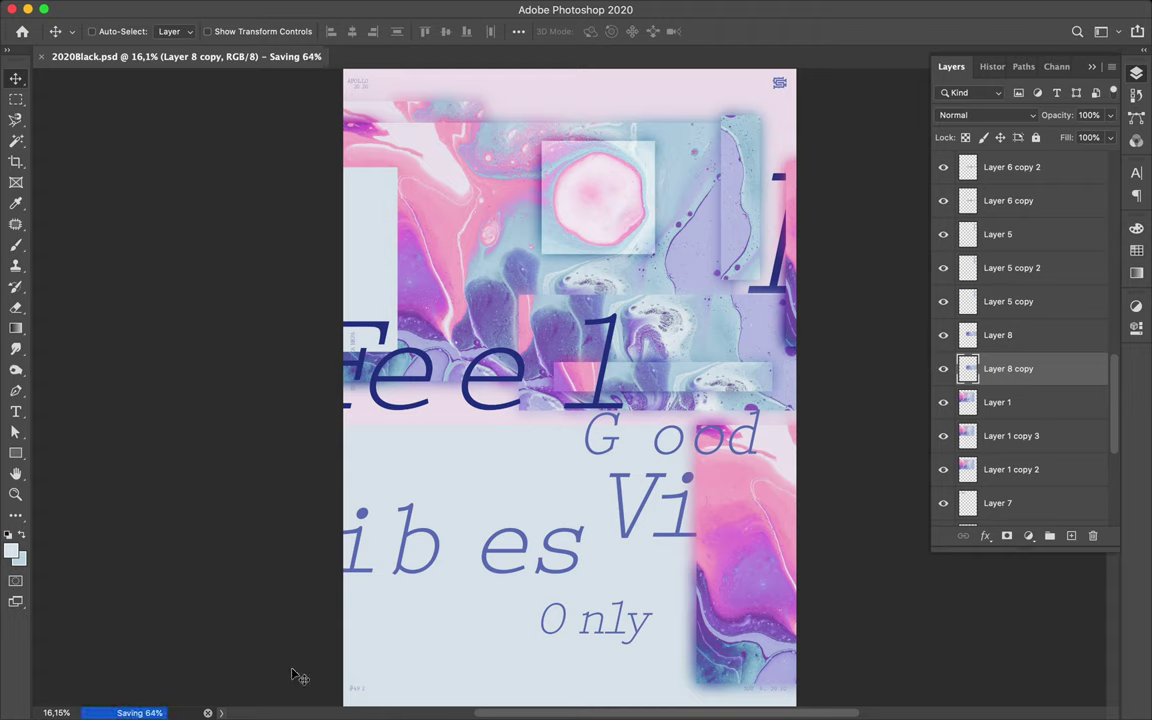
# - Duplicate the blurred Layer 8 band upward and nudge the Feel, Good and Vibes text down
pyautogui.hotkey('ctrl', 'j')
pyautogui.moveTo(560, 385); pyautogui.dragTo(560, 315)
pyautogui.keyDown('ctrl'); pyautogui.click(522, 377); pyautogui.keyUp('ctrl')
pyautogui.moveTo(512, 392); pyautogui.dragTo(518, 423)
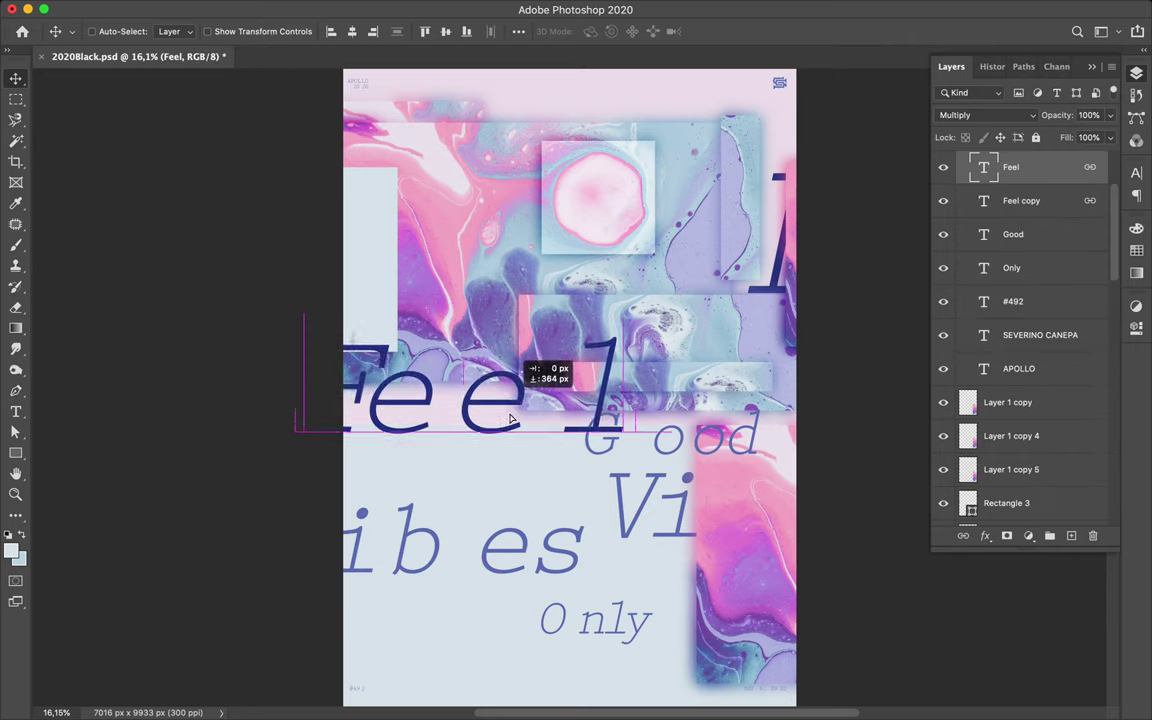
pyautogui.moveTo(676, 446); pyautogui.dragTo(616, 471)
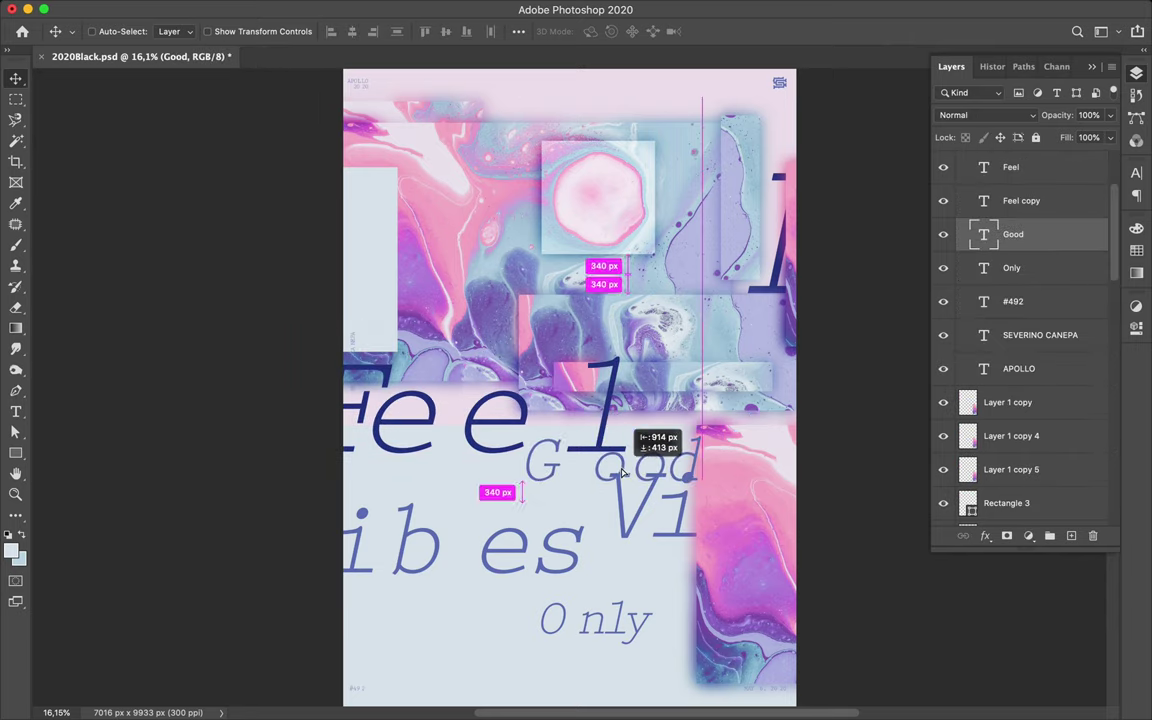
pyautogui.keyDown('ctrl'); pyautogui.click(637, 538); pyautogui.keyUp('ctrl')
pyautogui.moveTo(637, 538)
pyautogui.mouseDown()
pyautogui.moveTo(637, 558)
pyautogui.moveTo(578, 565)
pyautogui.mouseUp()
# - Reposition the Only text and move the Feel text up the poster
pyautogui.keyDown('ctrl'); pyautogui.click(575, 550); pyautogui.keyUp('ctrl')
pyautogui.keyDown('ctrl'); pyautogui.click(600, 627); pyautogui.keyUp('ctrl')
pyautogui.moveTo(600, 627); pyautogui.dragTo(605, 632)
pyautogui.keyDown('ctrl'); pyautogui.click(478, 385); pyautogui.keyUp('ctrl')
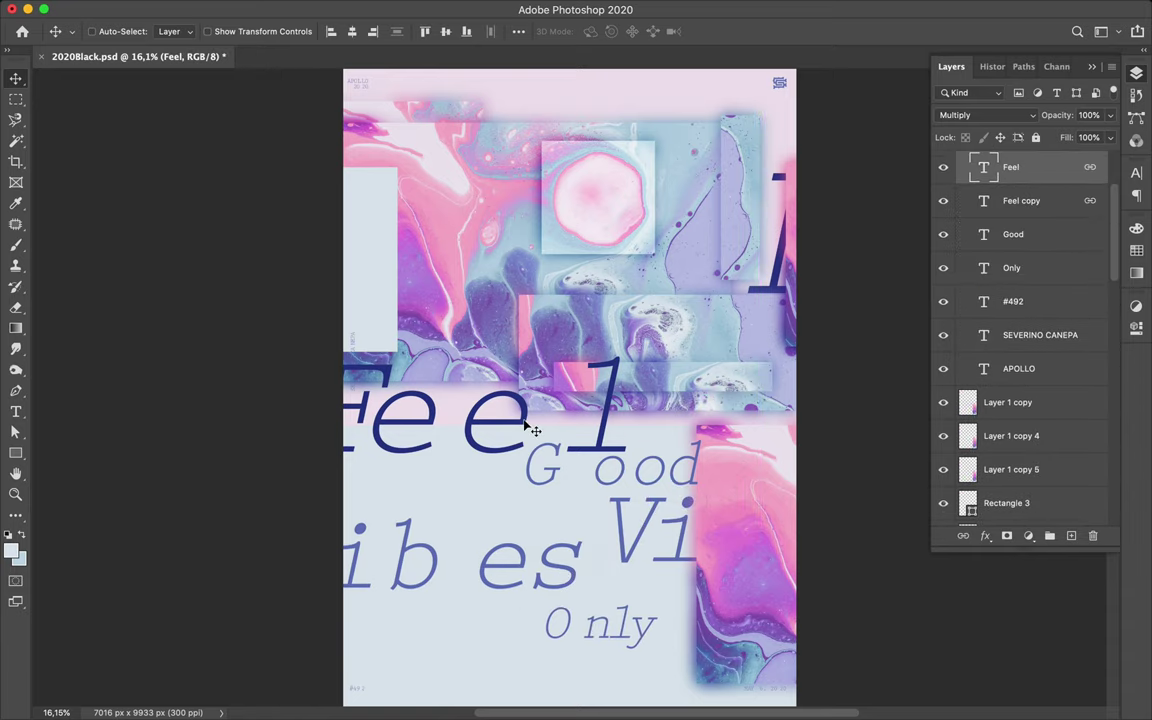
pyautogui.moveTo(478, 385); pyautogui.dragTo(518, 255)
# - Copy the Feel text layers above Layer 8, clip them to it, and hide the original
pyautogui.moveTo(1064, 206)
pyautogui.mouseDown()
pyautogui.moveTo(1040, 476)
pyautogui.moveTo(1038, 418)
pyautogui.mouseUp()
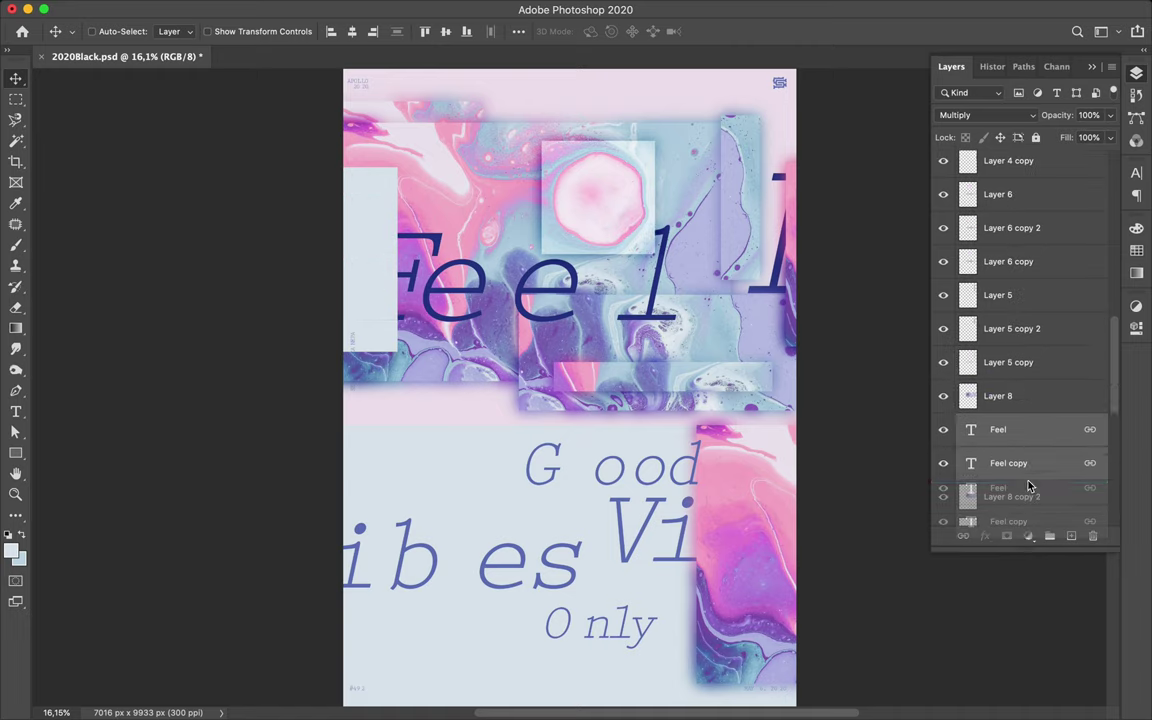
pyautogui.moveTo(1010, 280)
pyautogui.mouseDown()
pyautogui.moveTo(1006, 251)
pyautogui.moveTo(998, 272)
pyautogui.mouseUp()
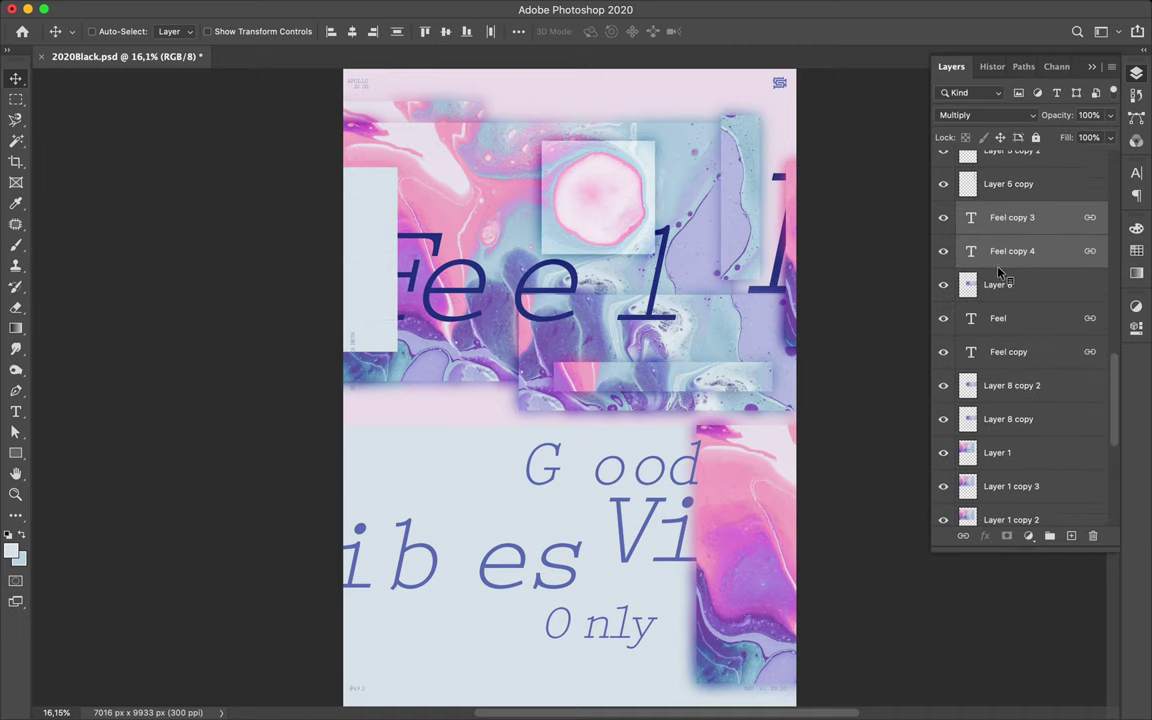
pyautogui.keyDown('alt'); pyautogui.click(1003, 270); pyautogui.keyUp('alt')
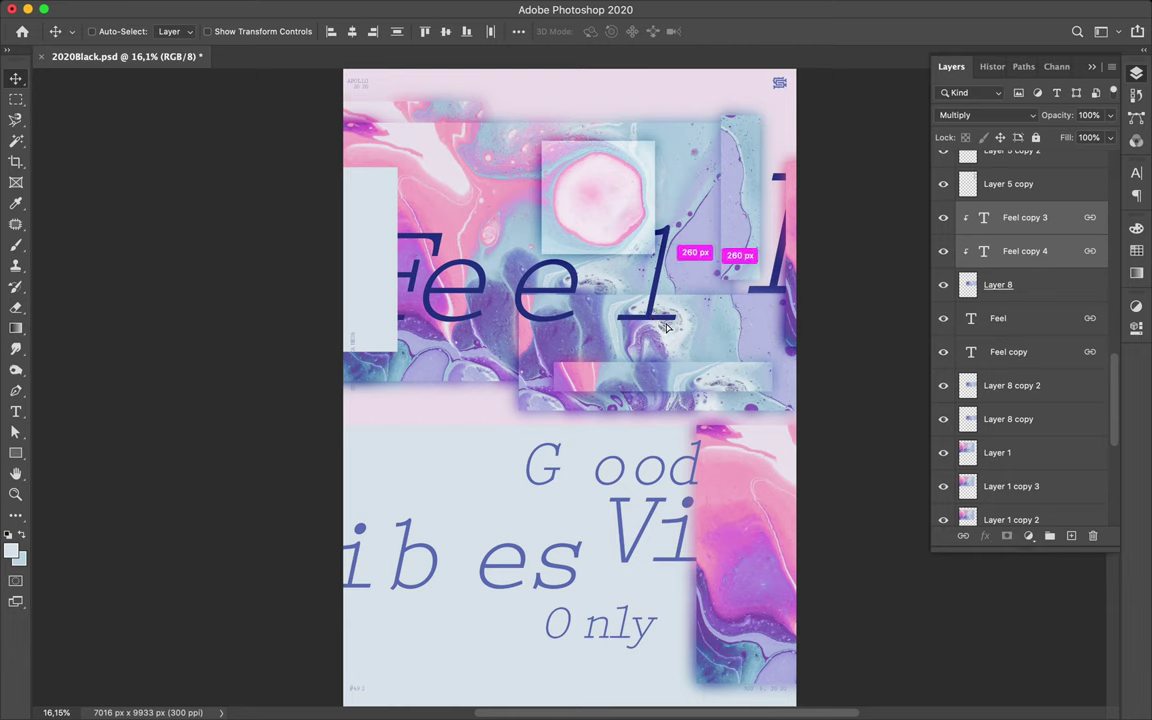
pyautogui.moveTo(666, 327); pyautogui.dragTo(694, 347)
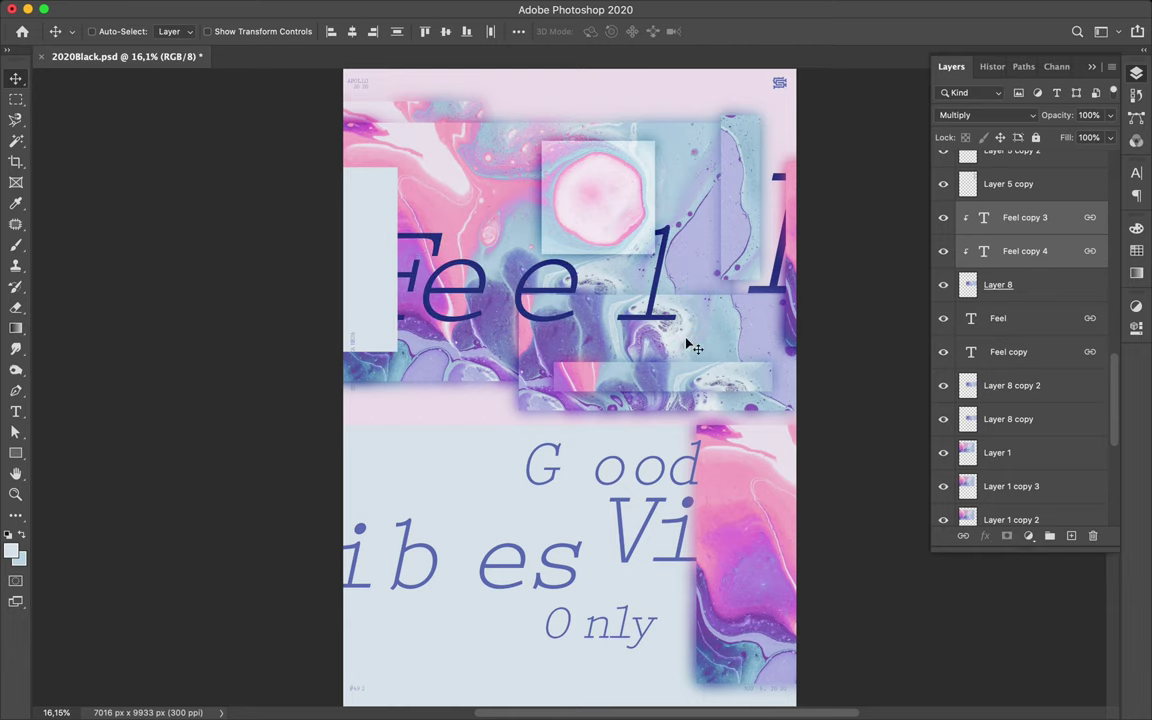
pyautogui.click(944, 319)
# - Move the clipped Feel copies 3 and 4 into the lower strip and hide the original Feel layers
pyautogui.click(998, 285)
pyautogui.scroll(3, 1020, 320)
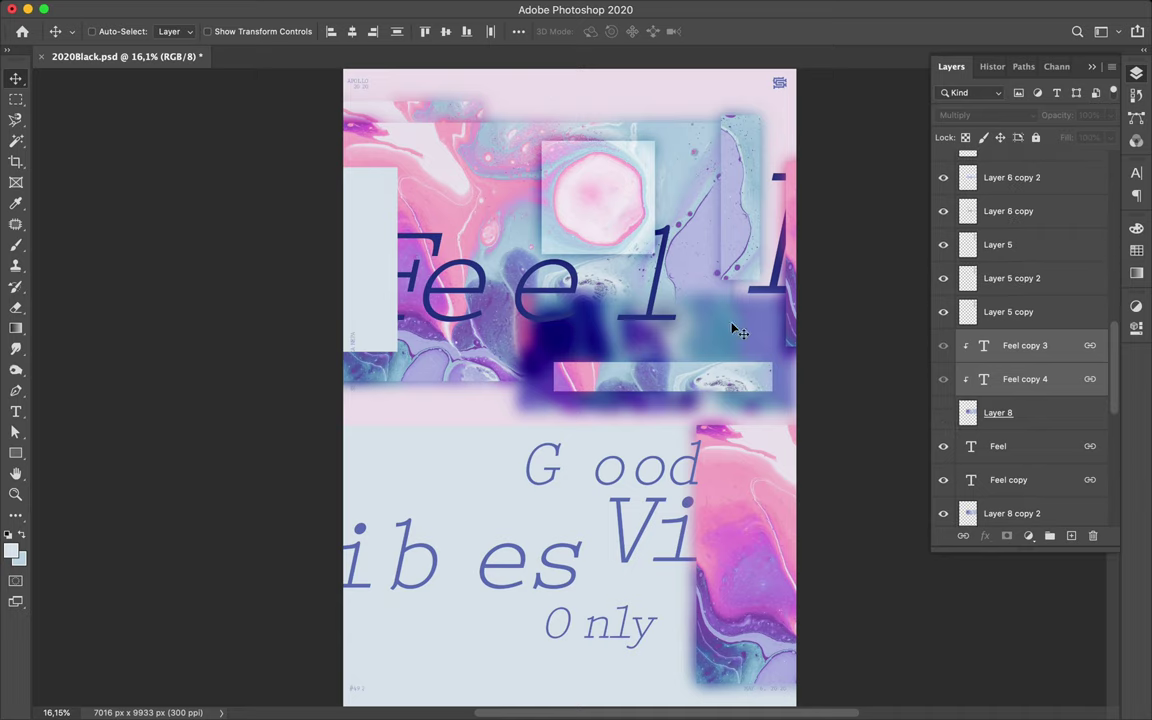
pyautogui.click(1003, 380)
pyautogui.keyDown('shift'); pyautogui.click(990, 350); pyautogui.keyUp('shift')
pyautogui.moveTo(673, 316); pyautogui.dragTo(673, 470)
pyautogui.click(944, 379)
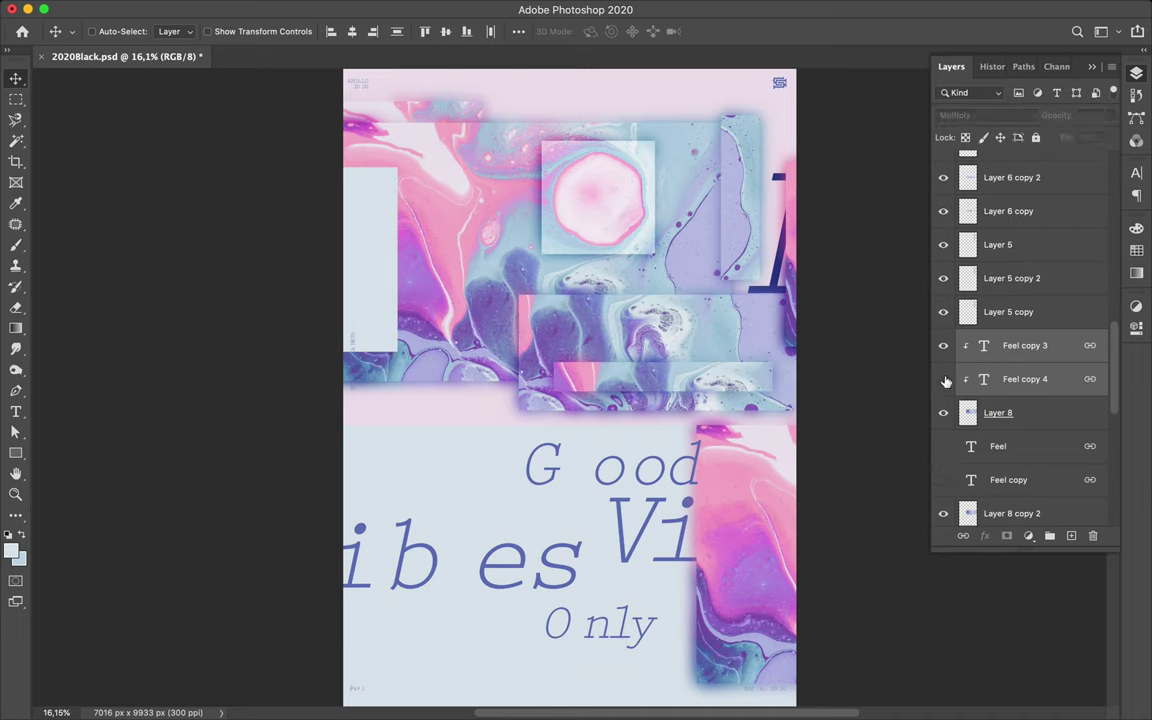
pyautogui.moveTo(445, 242); pyautogui.dragTo(636, 372)
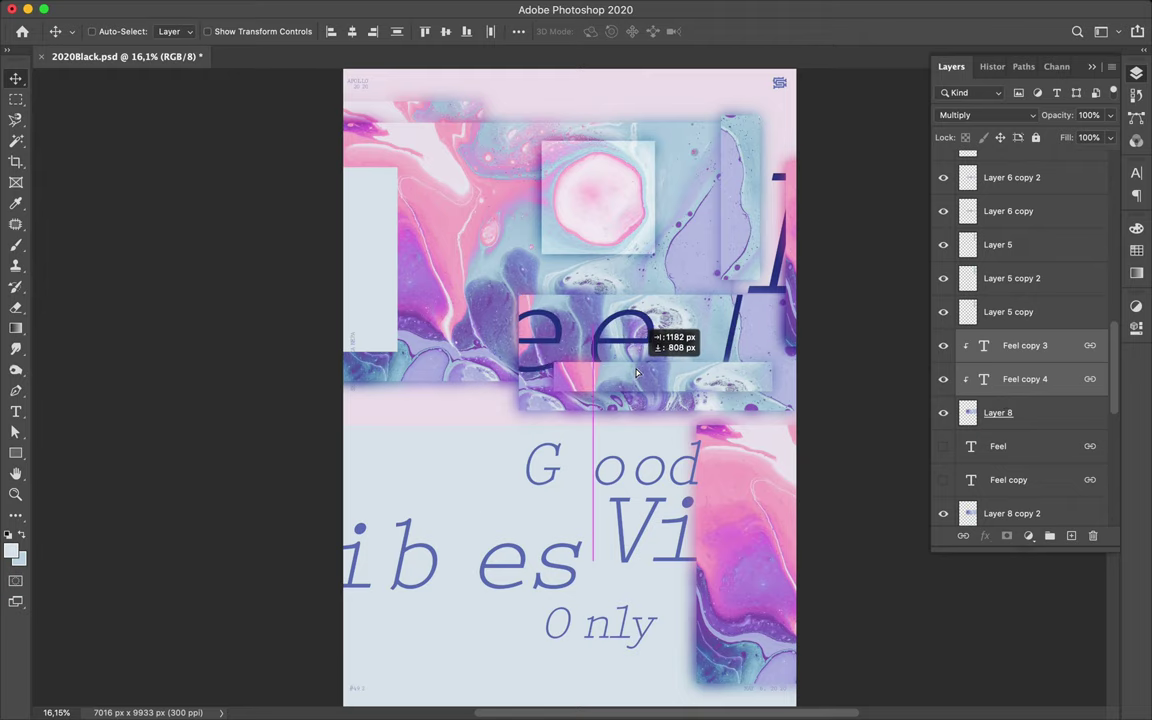
# - Unlink the Feel text layers and move Feel independently of its partner
pyautogui.keyDown('shift'); pyautogui.click(1002, 452); pyautogui.keyUp('shift')
pyautogui.rightClick(1090, 485)
pyautogui.click(917, 349)
pyautogui.moveTo(445, 293); pyautogui.dragTo(374, 243)
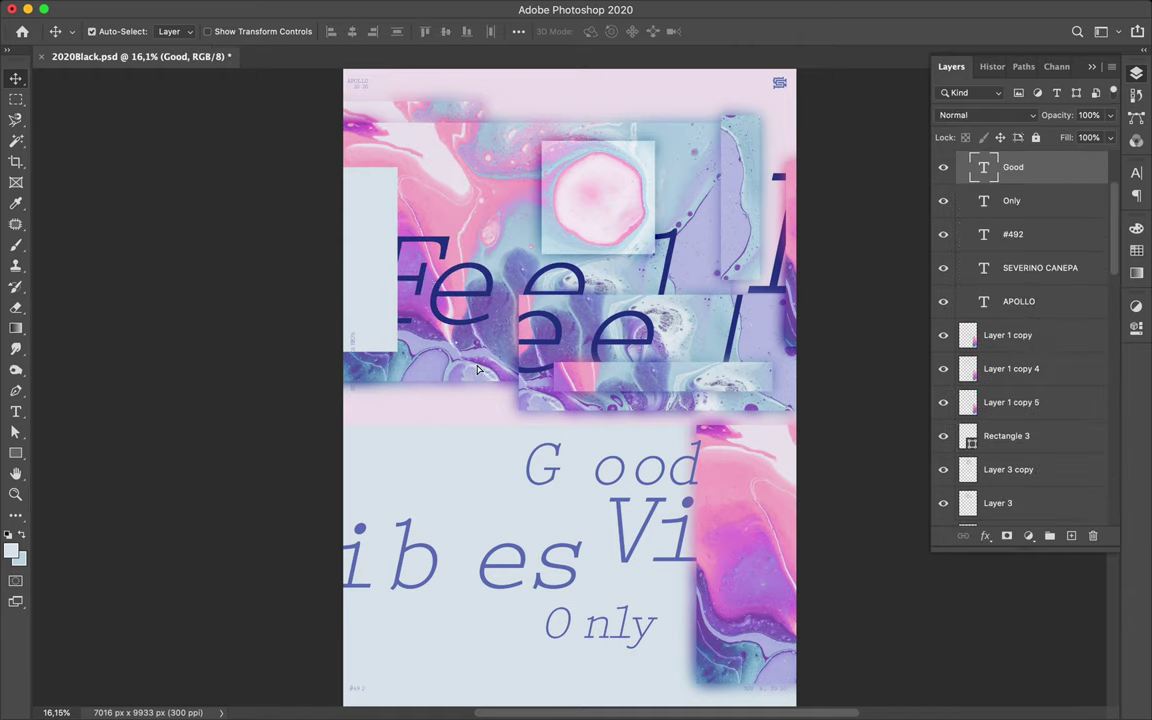
# - Move the Good and Vibes text upward, settling 'ib es' beside 'Vi'
pyautogui.moveTo(610, 465); pyautogui.dragTo(460, 360)
pyautogui.moveTo(620, 558)
pyautogui.mouseDown()
pyautogui.moveTo(622, 468)
pyautogui.moveTo(590, 468)
pyautogui.mouseUp()
pyautogui.moveTo(514, 586)
pyautogui.mouseDown()
pyautogui.moveTo(524, 445)
pyautogui.moveTo(524, 478)
pyautogui.mouseUp()
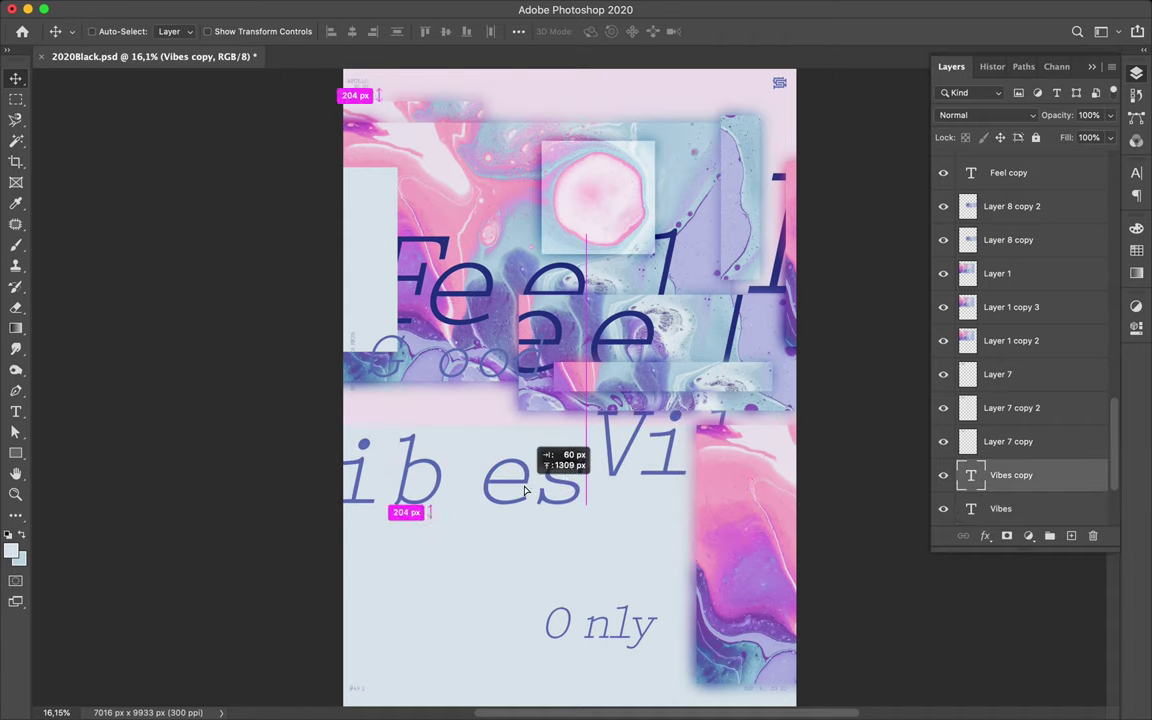
pyautogui.moveTo(613, 610); pyautogui.dragTo(646, 568)
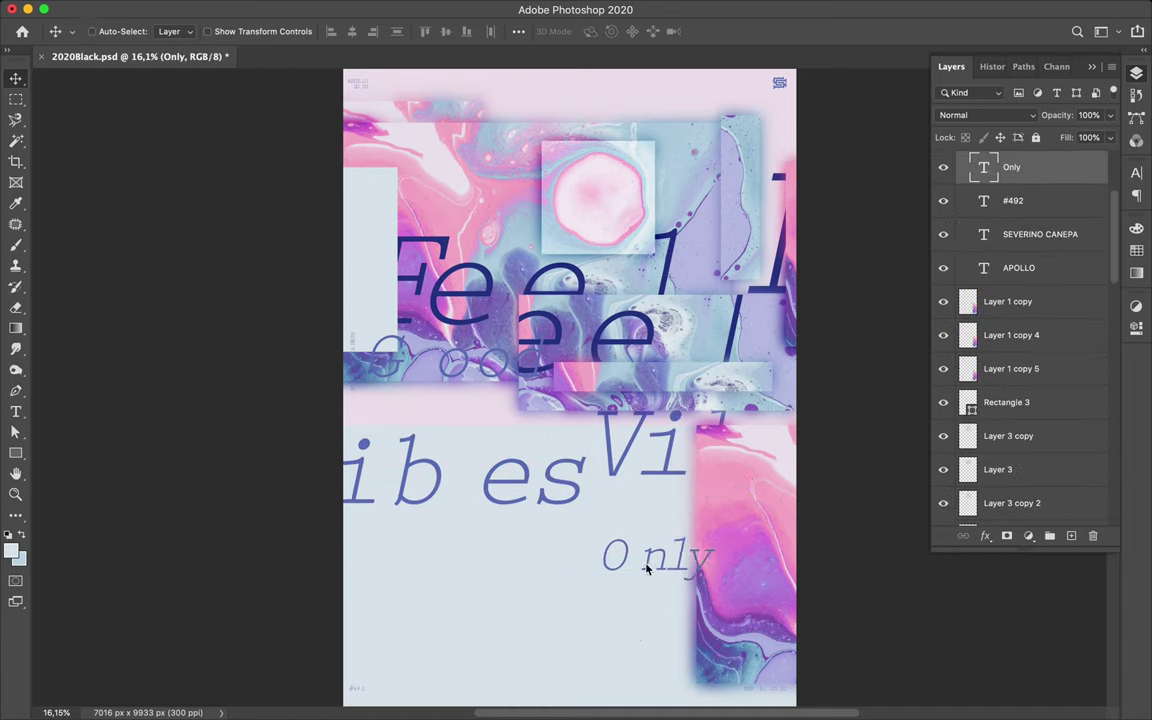
pyautogui.keyDown('ctrl'); pyautogui.click(457, 203); pyautogui.keyUp('ctrl')
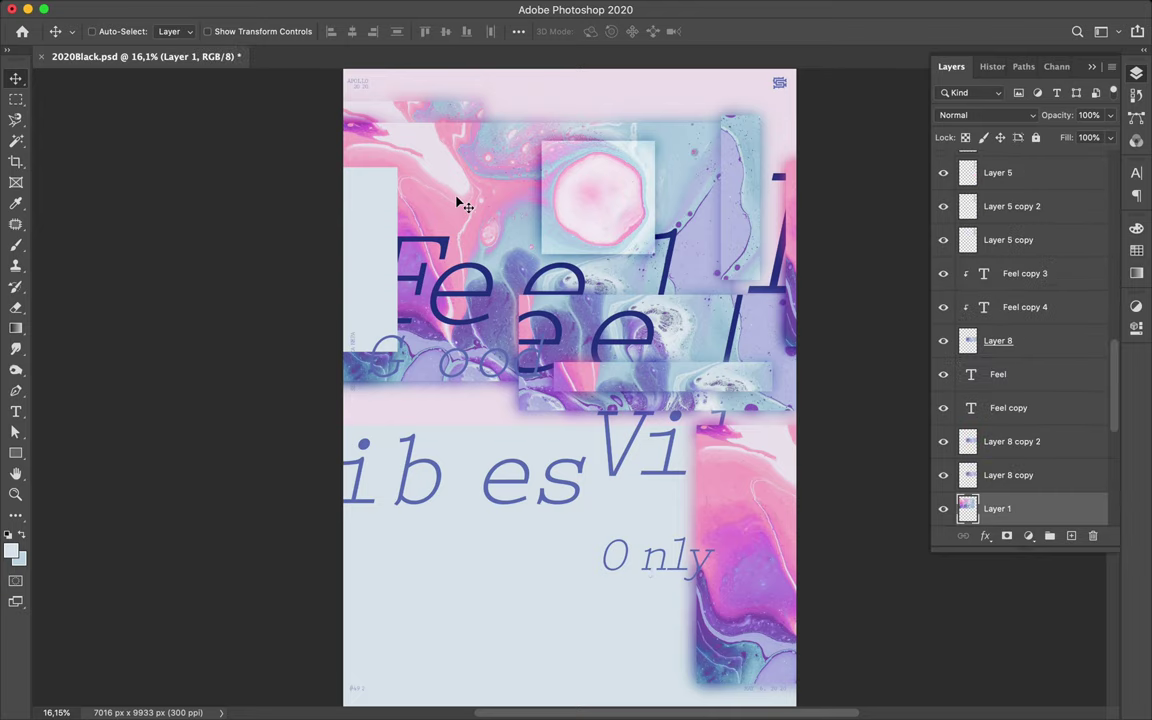
# - Create a Multiply pink square over the circle and add a Gaussian-blurred duplicate
pyautogui.keyDown('ctrl'); pyautogui.click(614, 192); pyautogui.keyUp('ctrl')
pyautogui.press('m')
pyautogui.moveTo(596, 157); pyautogui.dragTo(645, 192)
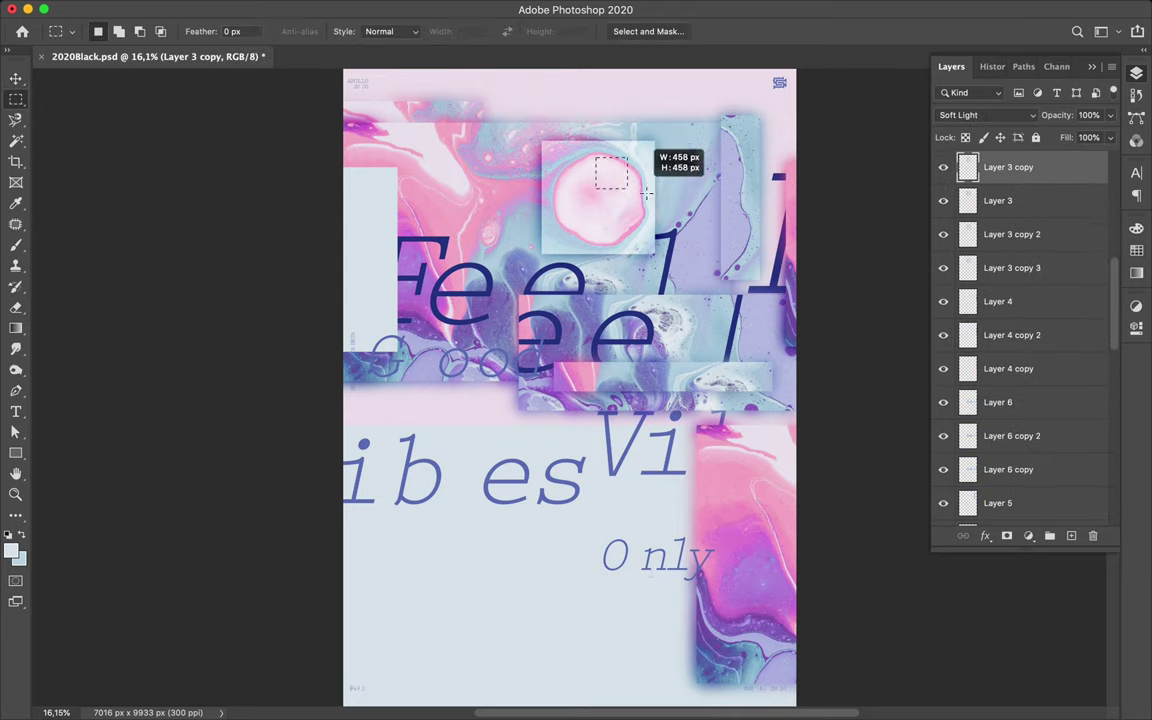
pyautogui.click(1025, 115)
pyautogui.click(1016, 159)
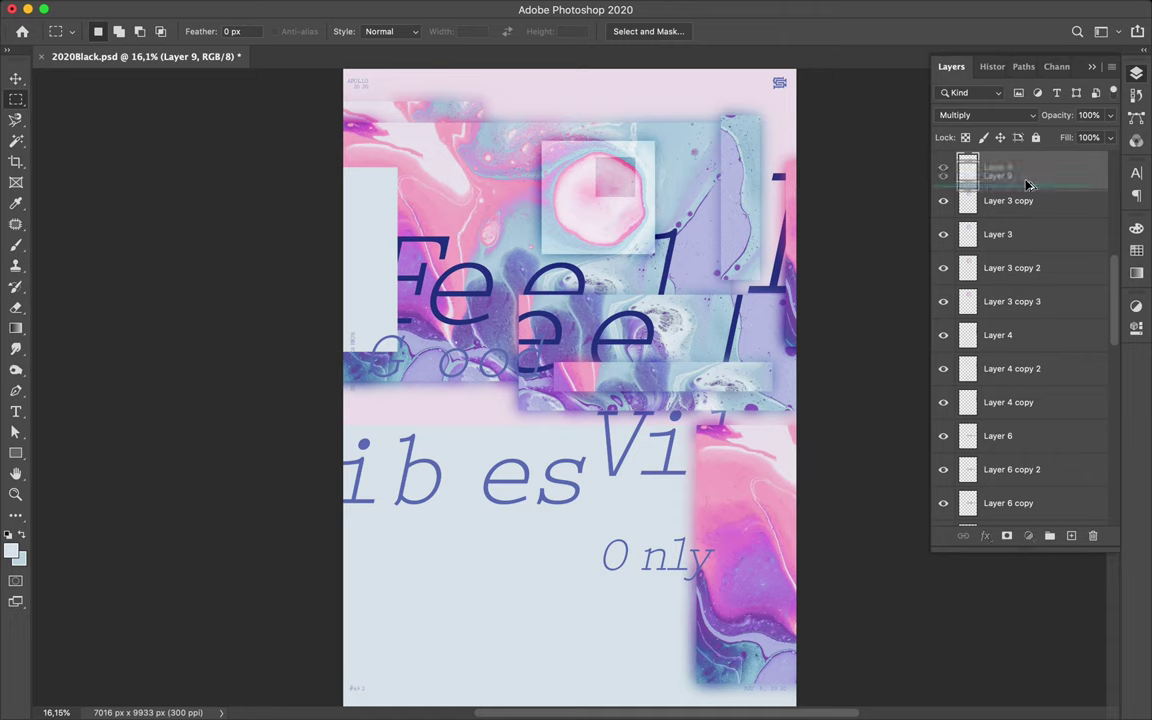
pyautogui.hotkey('ctrl', 'j')
pyautogui.hotkey('ctrl', 'f')
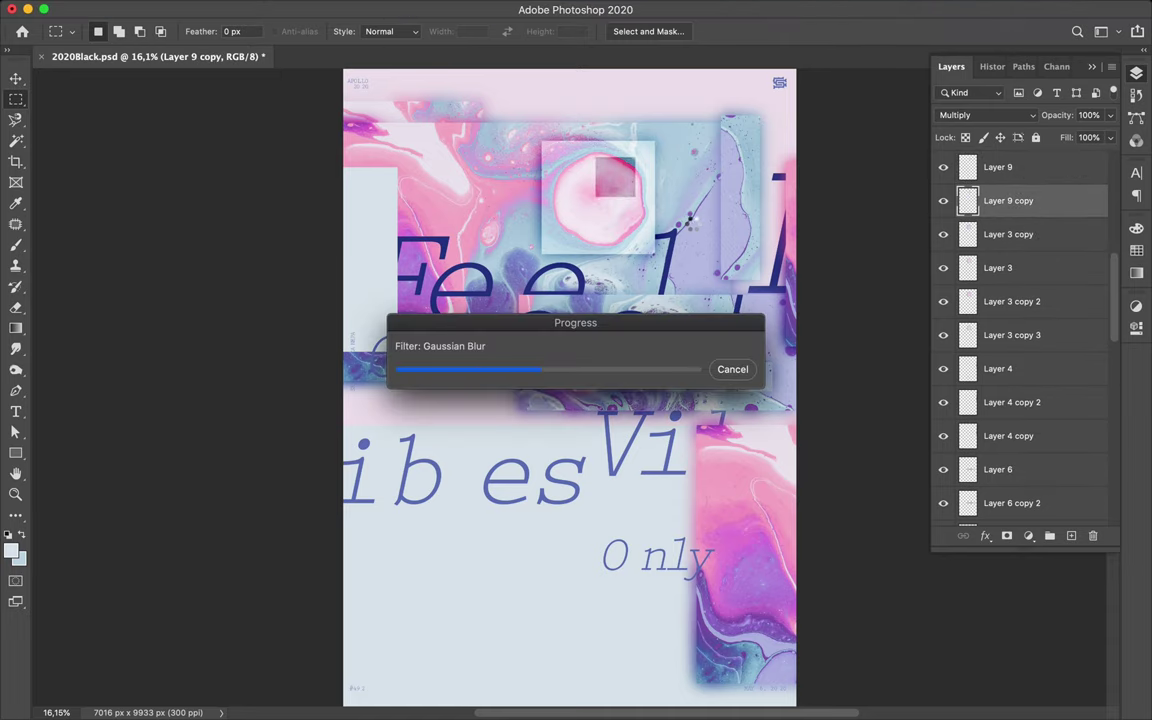
# - Reset Layer 9 to Normal blending, duplicate it, and toggle its visibility
pyautogui.click(1025, 115)
pyautogui.click(1000, 167)
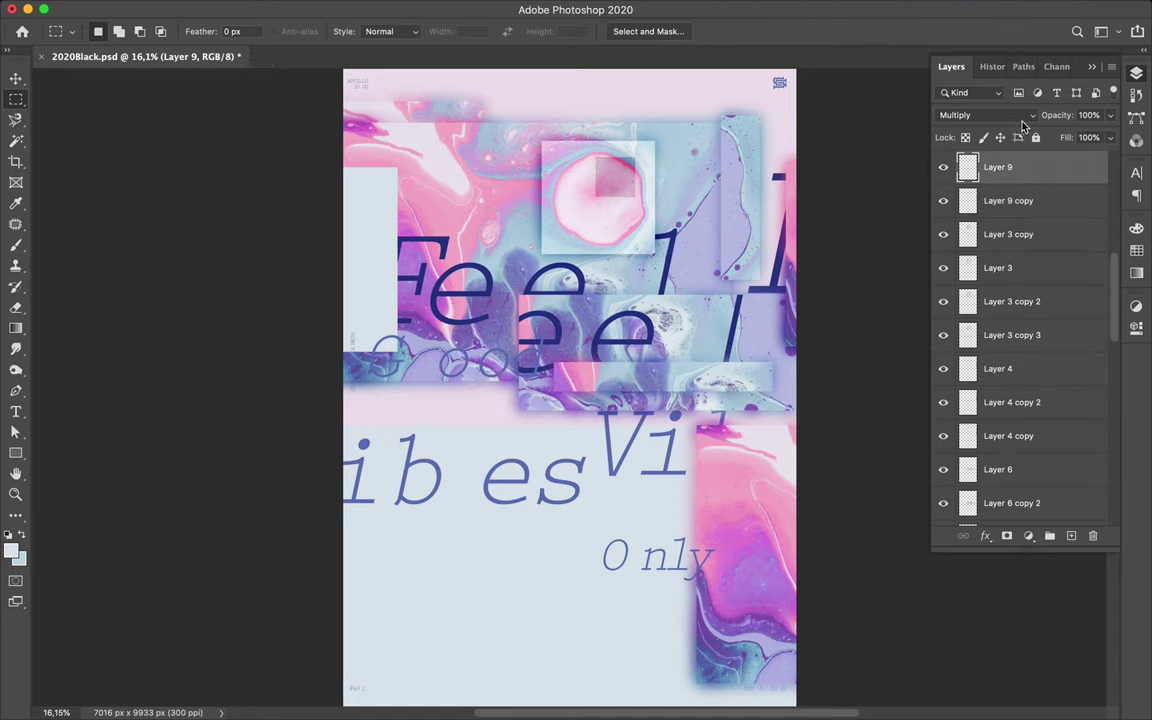
pyautogui.scroll(2, 1010, 200)
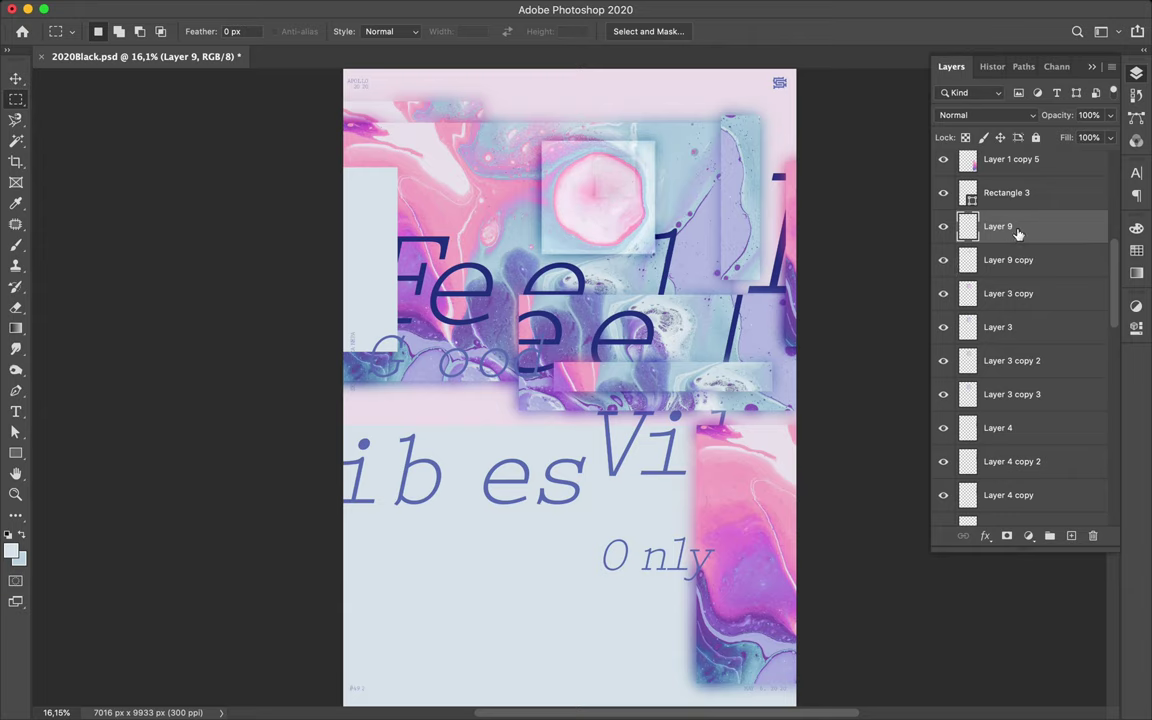
pyautogui.hotkey('ctrl', 'j')
pyautogui.click(1000, 260)
pyautogui.click(943, 260)
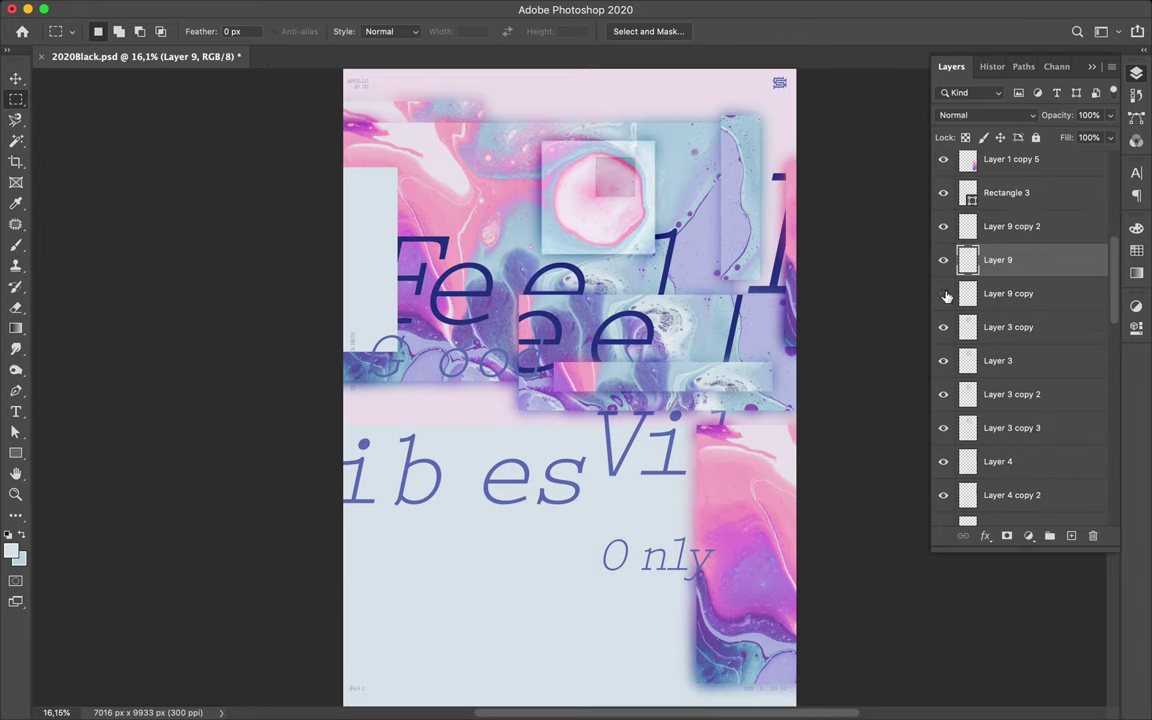
# - Add Layer 9 copy 2 in Normal mode and move all pink squares toward the top right
pyautogui.click(1002, 302)
pyautogui.hotkey('ctrl', 'j')
pyautogui.click(985, 115)
pyautogui.click(960, 44)
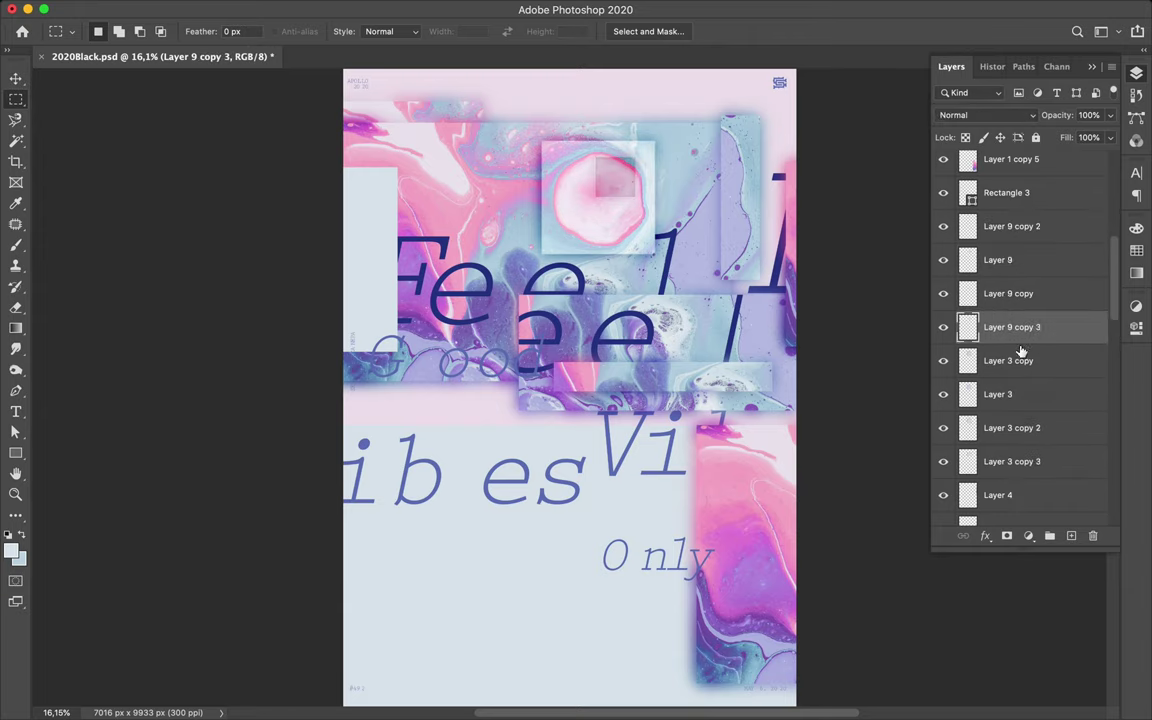
pyautogui.keyDown('shift'); pyautogui.click(1011, 226); pyautogui.keyUp('shift')
pyautogui.press('v')
pyautogui.moveTo(609, 185); pyautogui.dragTo(641, 179)
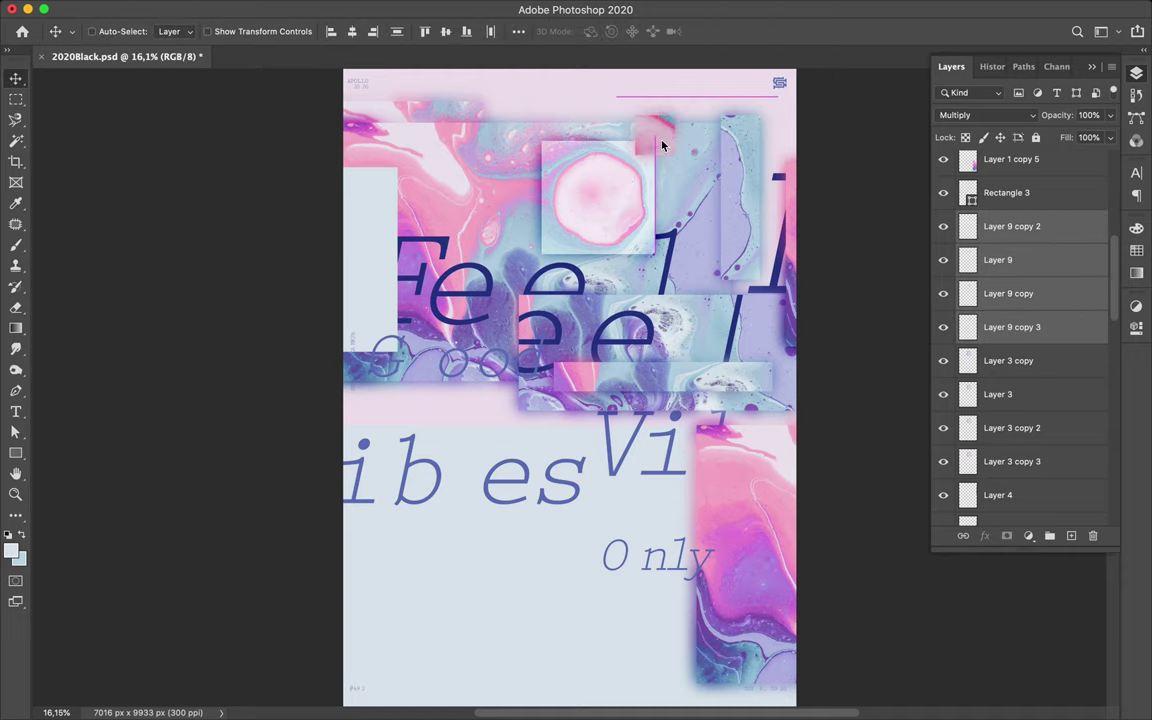
# - Set Layer 9 copy 2 to Linear Burn blending
pyautogui.click(1000, 226)
pyautogui.click(985, 115)
pyautogui.click(985, 152)
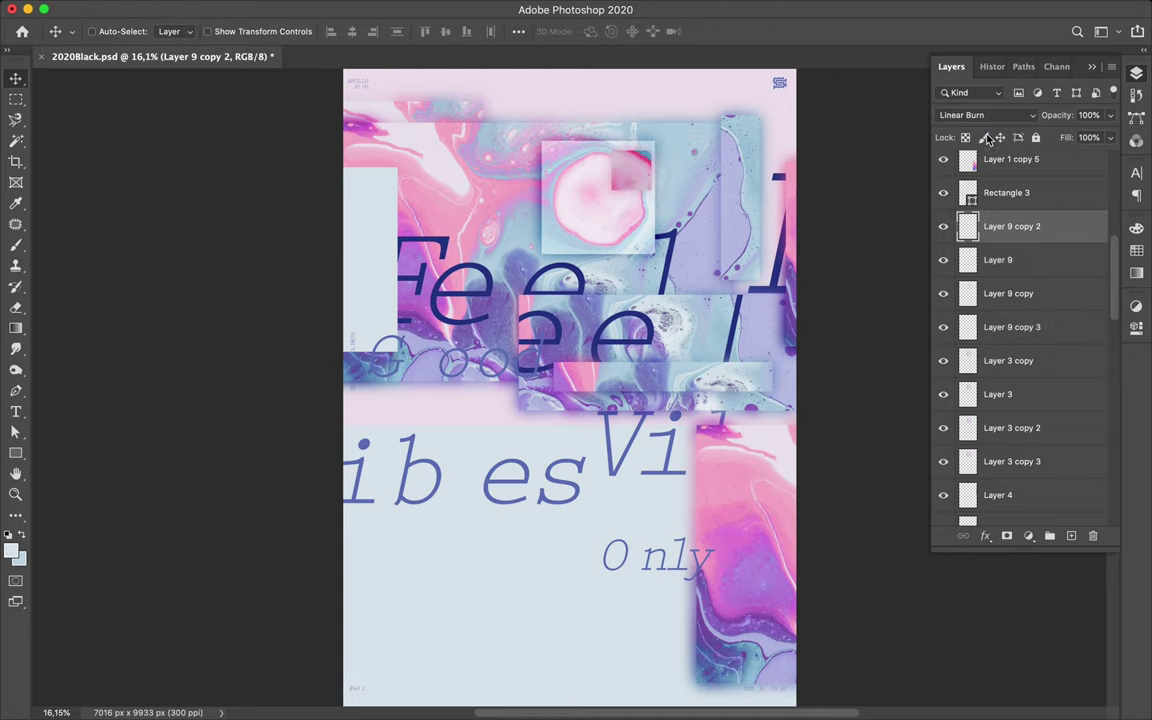
pyautogui.click(380, 238)
pyautogui.scroll(-3, 1000, 400)
pyautogui.click(997, 409)
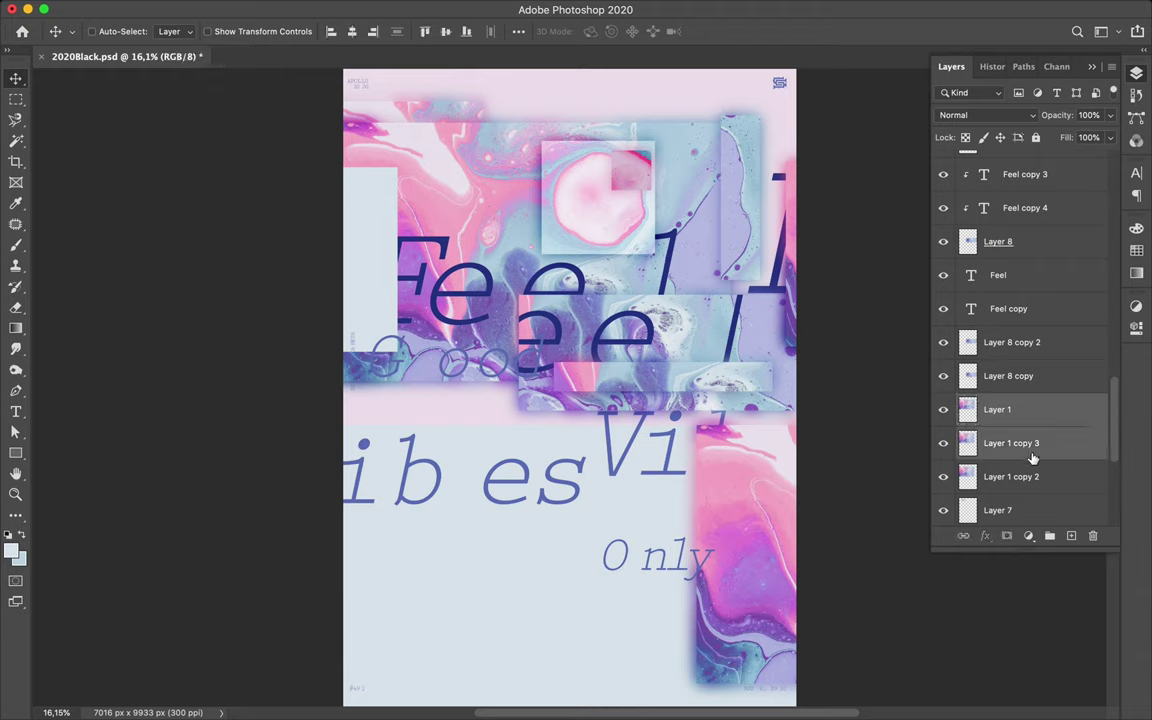
# - Shift the Layer 1 marble strips left and nudge the Vibes text
pyautogui.keyDown('shift'); pyautogui.click(1011, 476); pyautogui.keyUp('shift')
pyautogui.moveTo(689, 213); pyautogui.dragTo(525, 228)
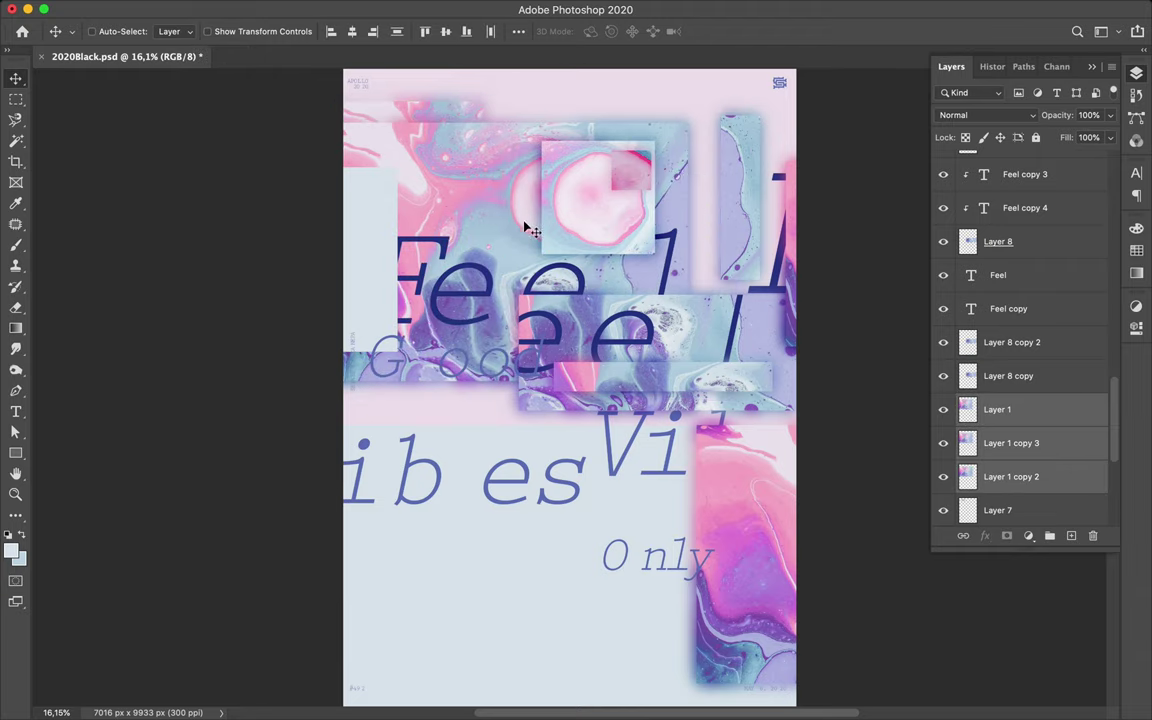
pyautogui.click(1025, 375)
pyautogui.moveTo(680, 442); pyautogui.dragTo(672, 442)
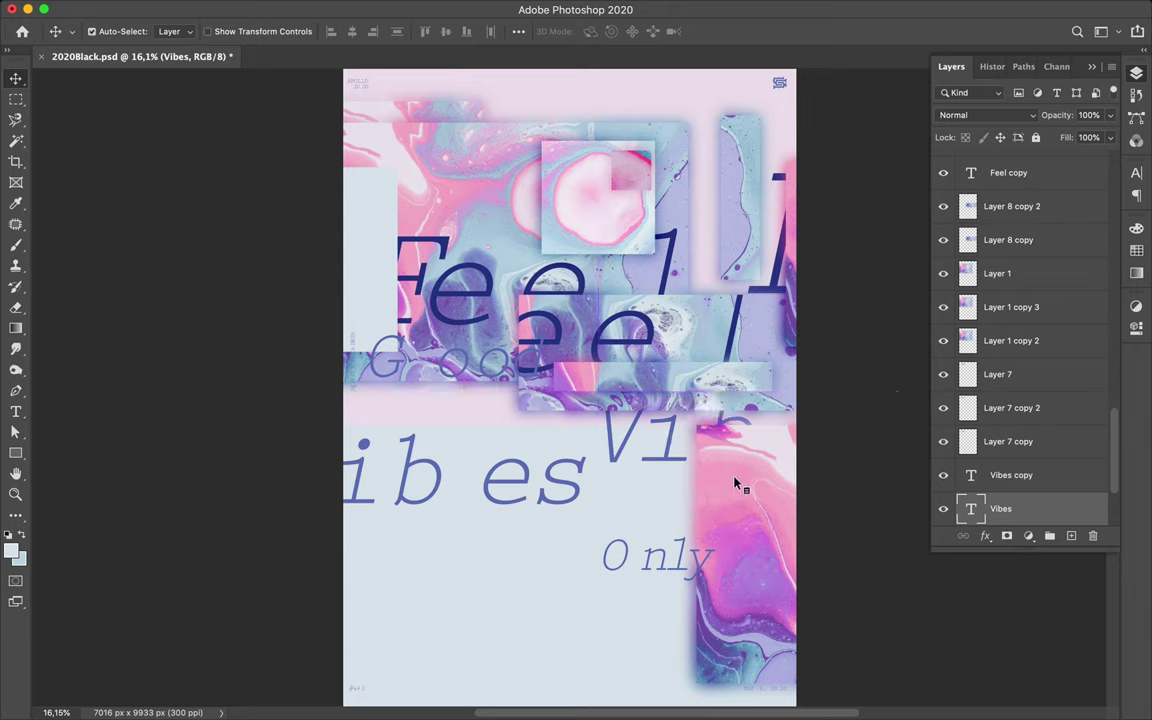
# - Reorder the Layer 5 strips below Feel copy 2 and shift the left marble strip right and down
pyautogui.click(718, 208)
pyautogui.keyDown('shift'); pyautogui.click(1008, 234); pyautogui.keyUp('shift')
pyautogui.moveTo(759, 215); pyautogui.dragTo(773, 212)
pyautogui.moveTo(1010, 200); pyautogui.dragTo(1005, 457)
pyautogui.moveTo(762, 138); pyautogui.dragTo(762, 158)
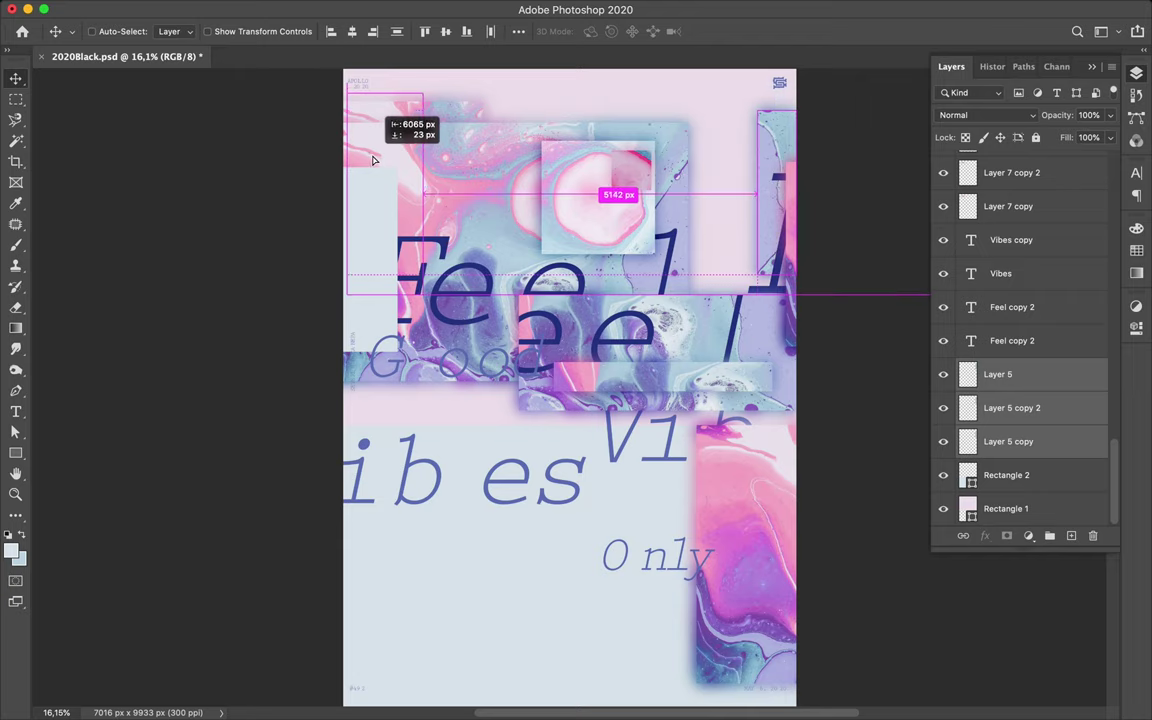
pyautogui.moveTo(1031, 391); pyautogui.dragTo(994, 198)
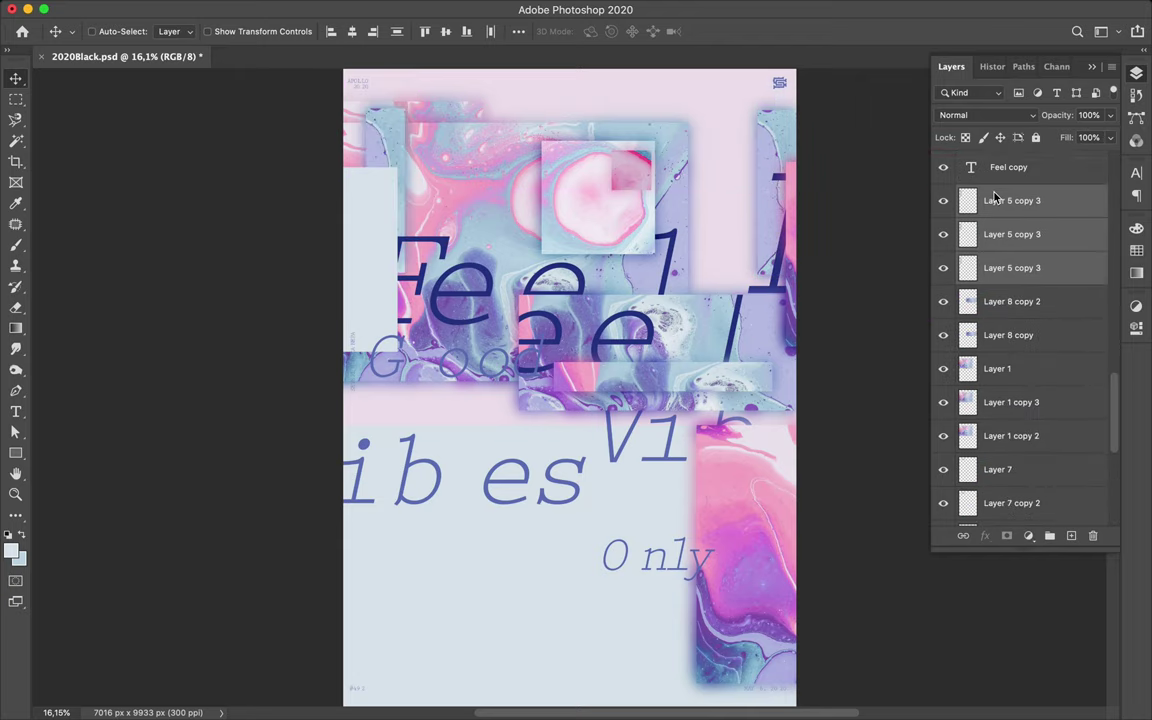
pyautogui.moveTo(403, 124); pyautogui.dragTo(416, 141)
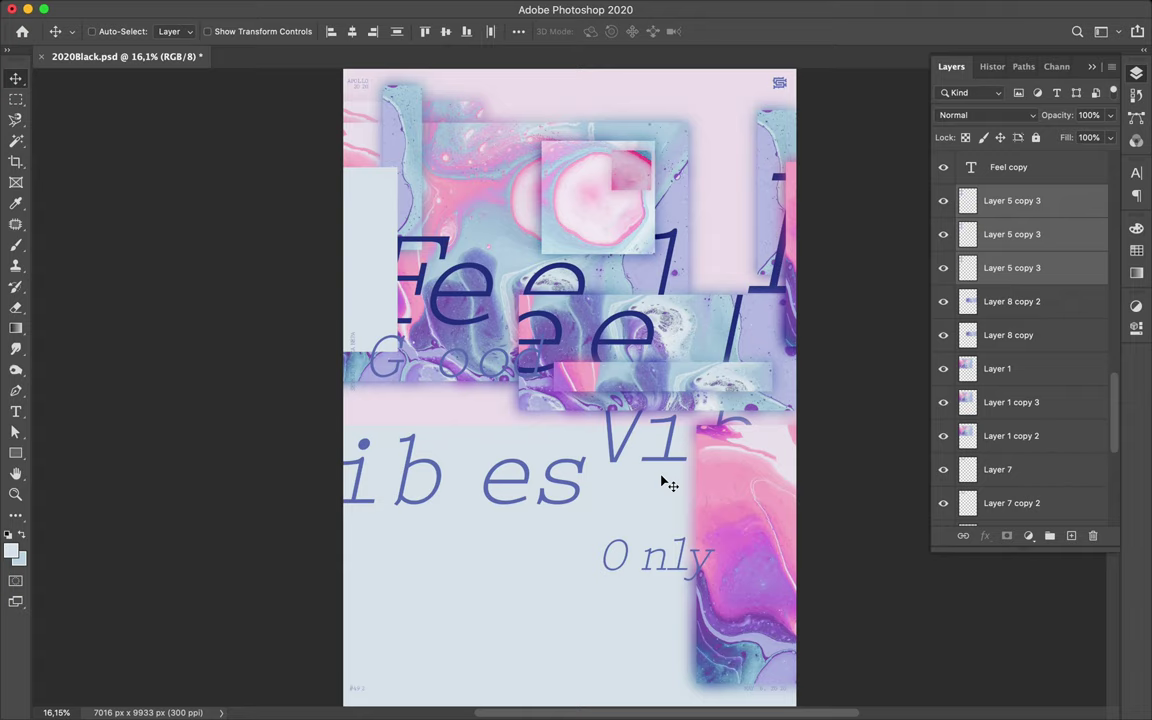
# - Move the Good text down and duplicate its layer
pyautogui.scroll(-5, 1011, 327)
pyautogui.scroll(-5, 1011, 327)
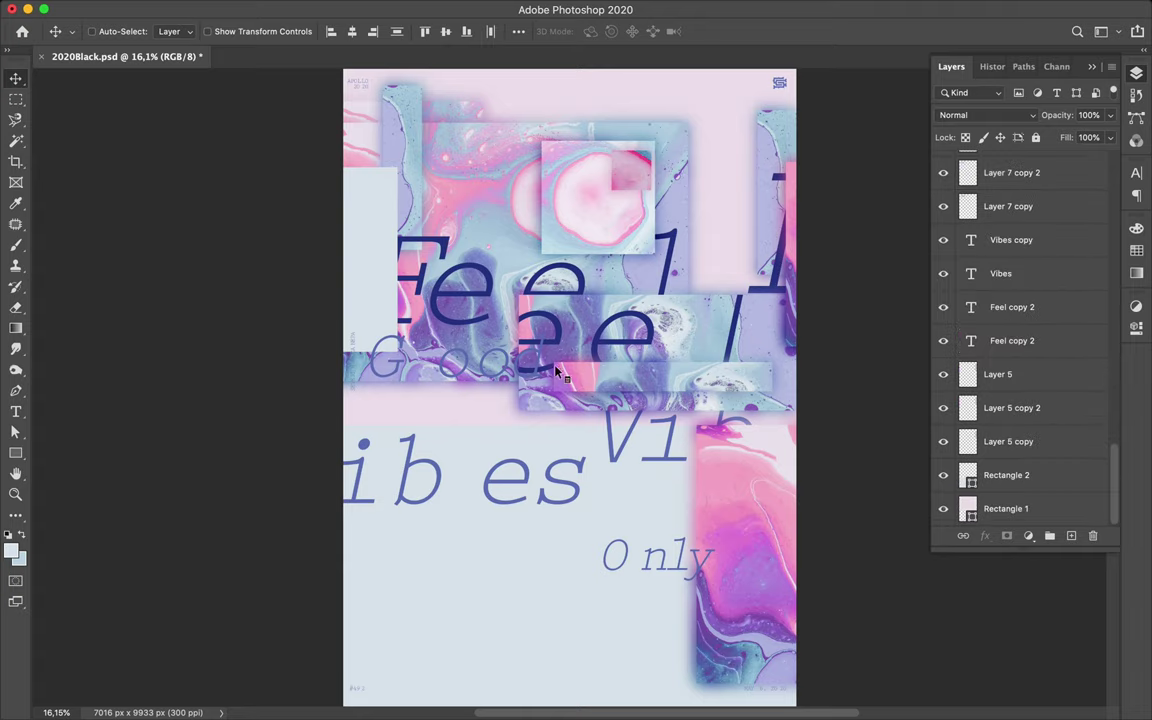
pyautogui.moveTo(503, 370); pyautogui.dragTo(505, 407)
pyautogui.moveTo(1030, 182); pyautogui.dragTo(1030, 185)
pyautogui.click(985, 115)
pyautogui.press('Escape')
# - Duplicate the Vibes text layer and preview blend modes without changing them
pyautogui.scroll(-10, 1011, 330)
pyautogui.click(1001, 508)
pyautogui.hotkey('ctrl', 'j')
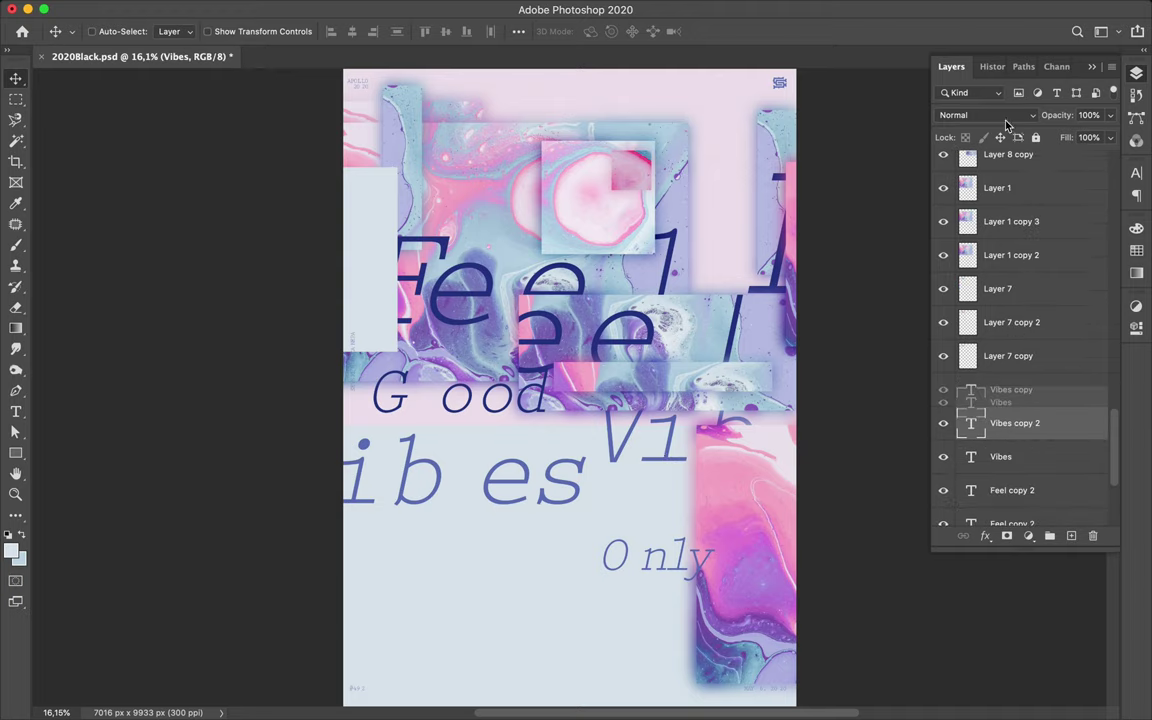
pyautogui.click(985, 115)
pyautogui.press('Escape')
pyautogui.click(1015, 390)
pyautogui.click(1030, 115)
pyautogui.press('Escape')
# - Duplicate the Only text layer and set the copy's blend mode to Multiply
pyautogui.scroll(10, 1035, 224)
pyautogui.click(1035, 224)
pyautogui.moveTo(1035, 224); pyautogui.dragTo(1035, 226)
pyautogui.click(1012, 115)
pyautogui.click(966, 162)
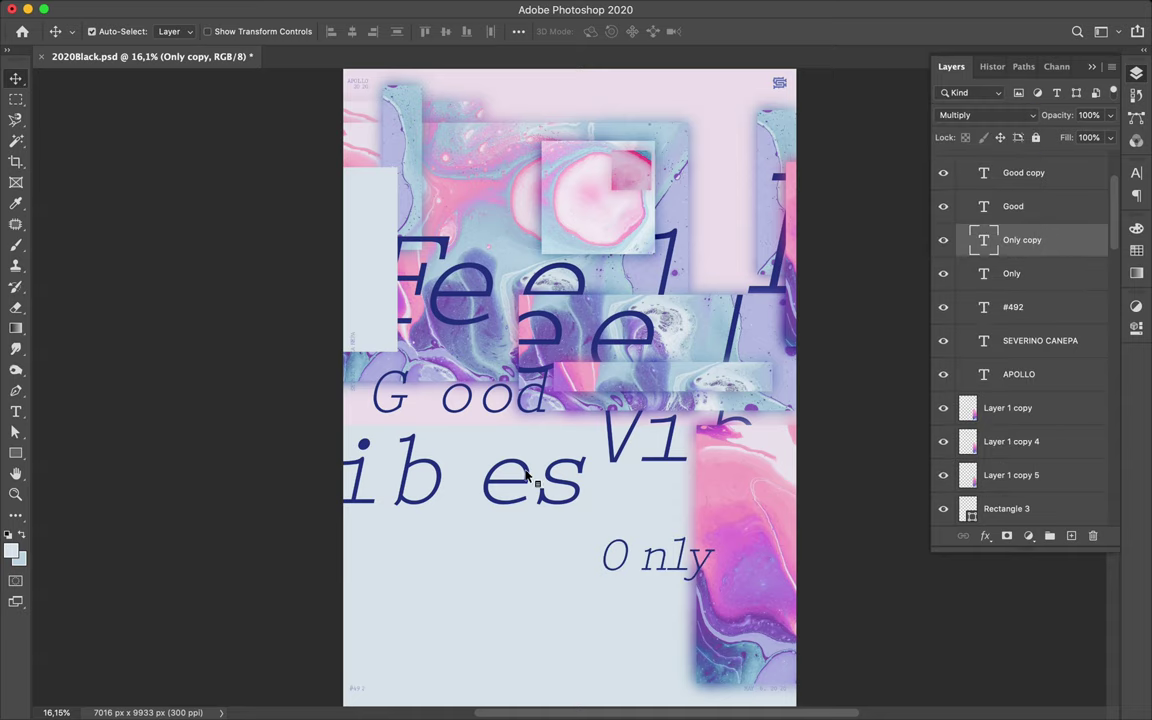
# - Copy both Only layers, place them lower in the stack, and move them onto the pink marbled strip
pyautogui.keyDown('shift'); pyautogui.click(1012, 273); pyautogui.keyUp('shift')
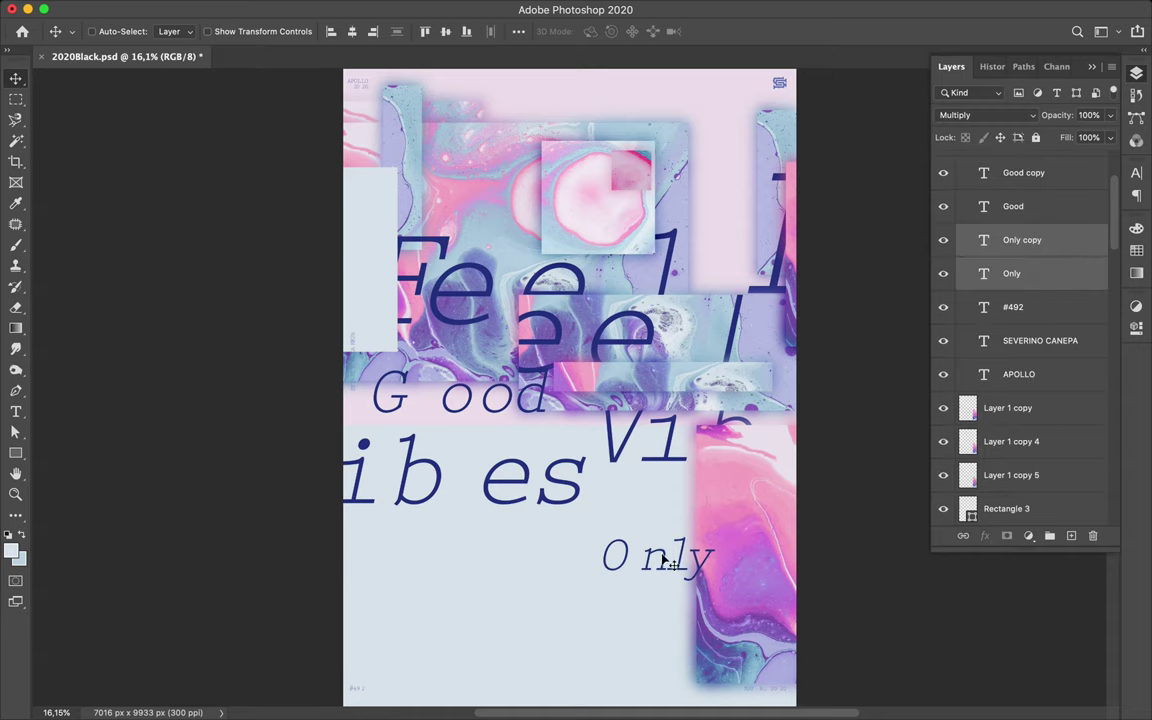
pyautogui.moveTo(660, 560); pyautogui.dragTo(675, 500)
pyautogui.moveTo(1020, 273); pyautogui.dragTo(1034, 343)
pyautogui.moveTo(1028, 317)
pyautogui.keyDown('alt'); pyautogui.mouseDown()
pyautogui.moveTo(998, 231)
pyautogui.moveTo(998, 287)
pyautogui.mouseUp(); pyautogui.keyUp('alt')
pyautogui.moveTo(697, 531); pyautogui.dragTo(733, 631)
# - Duplicate the Vibes and Vibes copy 2 layers and move them below Layer 6
pyautogui.scroll(-5, 1015, 400)
pyautogui.click(1015, 506)
pyautogui.scroll(-2, 1007, 462)
pyautogui.keyDown('shift'); pyautogui.click(1008, 462); pyautogui.keyUp('shift')
pyautogui.moveTo(1008, 462)
pyautogui.mouseDown()
pyautogui.moveTo(1015, 285)
pyautogui.moveTo(997, 322)
pyautogui.mouseUp()
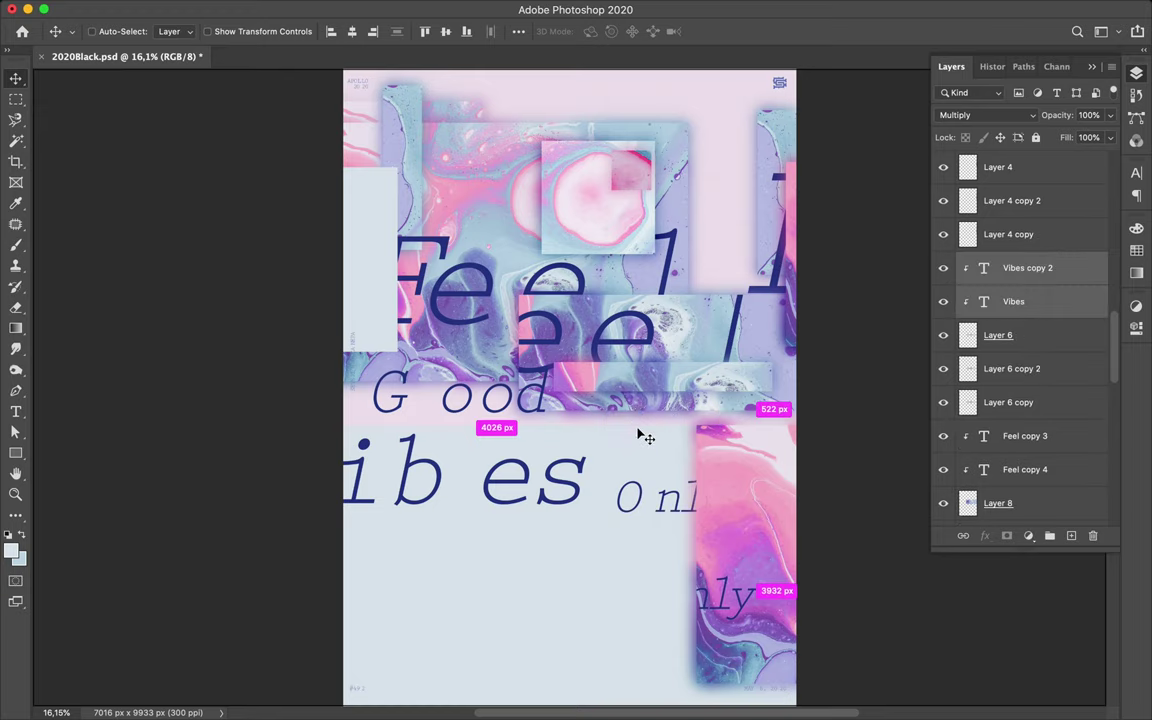
pyautogui.click(1075, 337)
pyautogui.click(1039, 301)
pyautogui.keyDown('shift'); pyautogui.click(1040, 268); pyautogui.keyUp('shift')
pyautogui.moveTo(1040, 301)
pyautogui.mouseDown()
pyautogui.moveTo(1048, 418)
pyautogui.moveTo(1015, 463)
pyautogui.mouseUp()
# - Move Vibes copies 4 and 5 under Layer 4 copy and shift them onto the image strip
pyautogui.scroll(10, 1015, 445)
pyautogui.click(1010, 172)
pyautogui.keyDown('shift'); pyautogui.click(1010, 206); pyautogui.keyUp('shift')
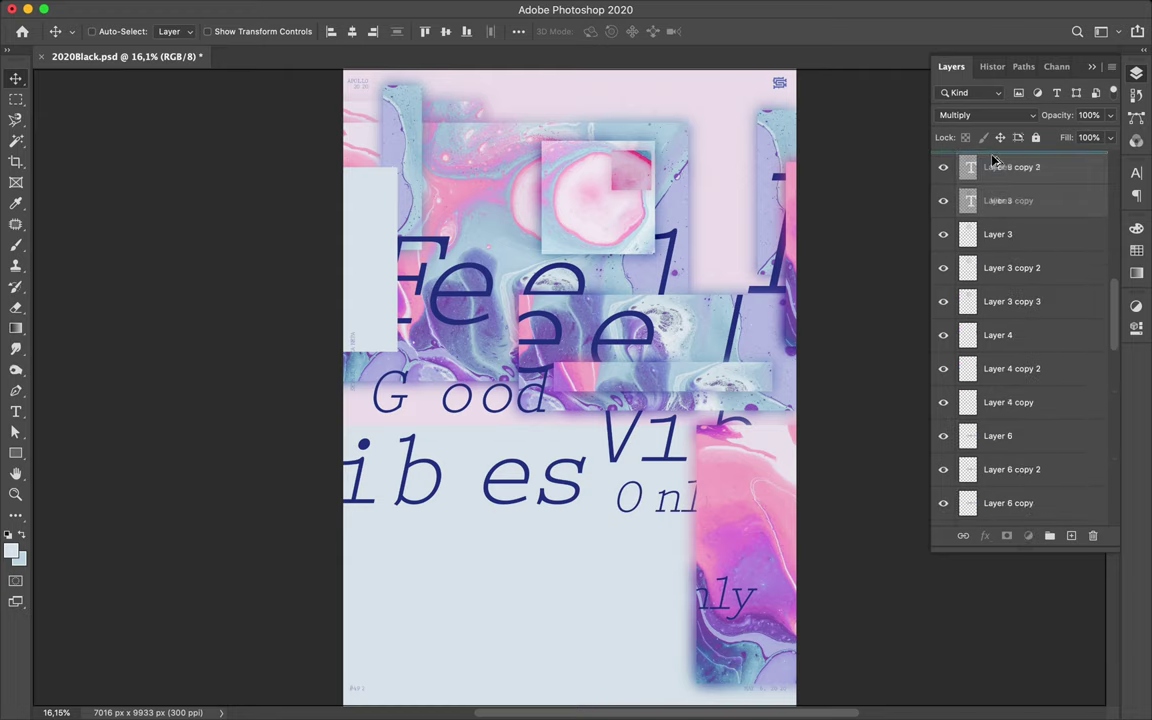
pyautogui.moveTo(1000, 172); pyautogui.dragTo(1036, 488)
pyautogui.moveTo(1009, 395); pyautogui.dragTo(1009, 419)
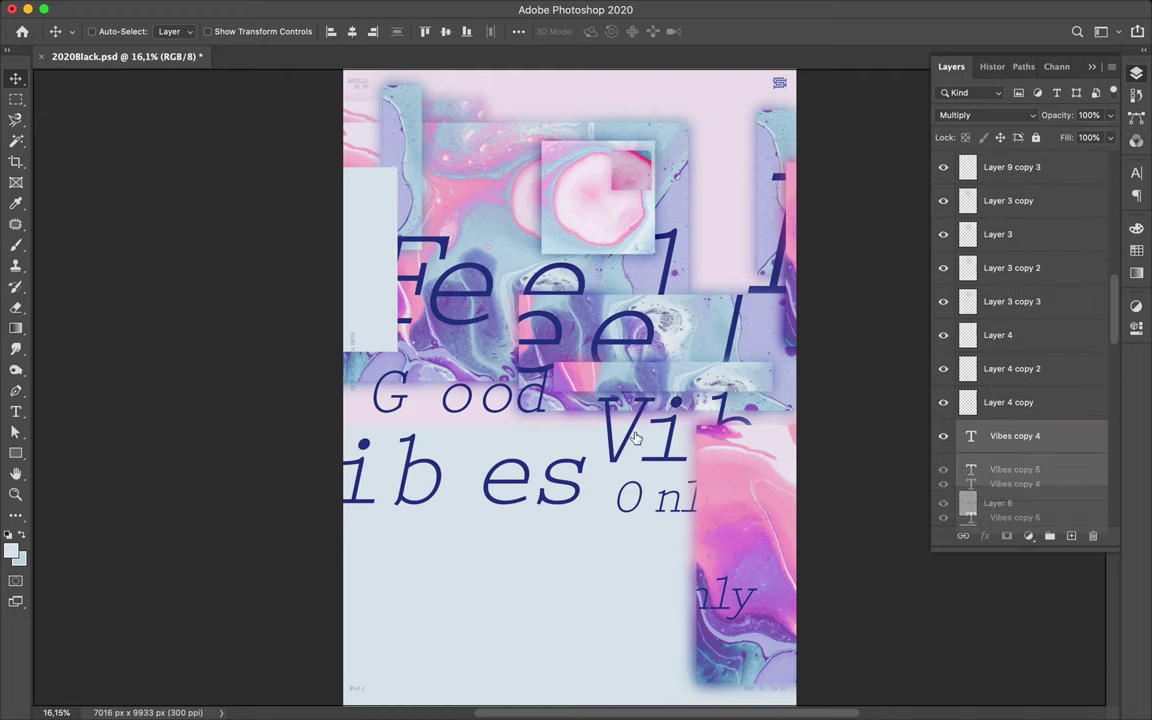
pyautogui.moveTo(580, 398); pyautogui.dragTo(620, 400)
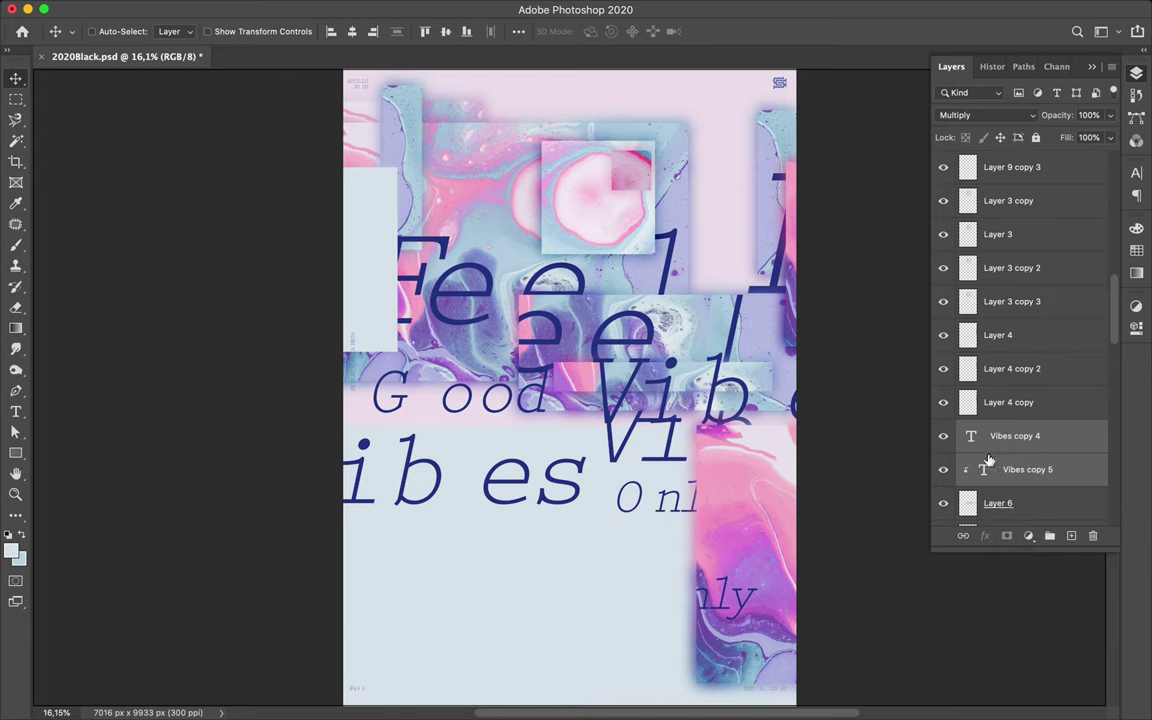
pyautogui.moveTo(677, 385); pyautogui.dragTo(701, 386)
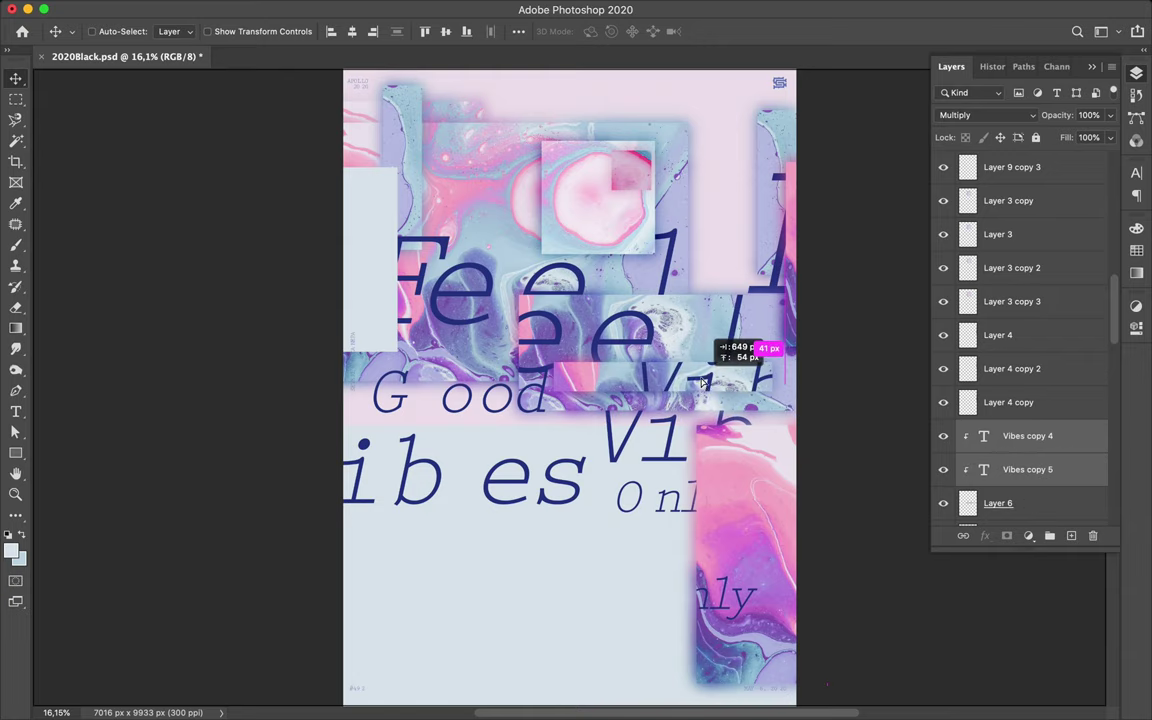
# - Undo the Vibes placement and Alt-drag the pale Rectangle 3 to duplicate it
pyautogui.hotkey('ctrl', 'z')
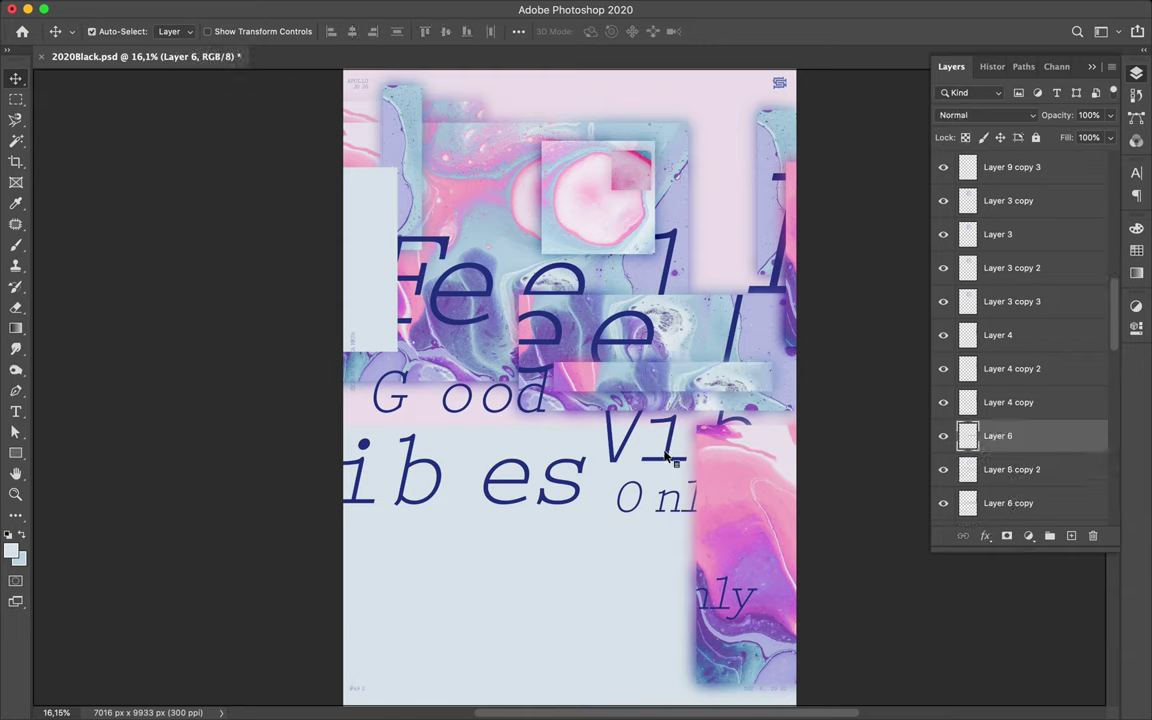
pyautogui.hotkey('ctrl', 'z')
pyautogui.keyDown('shift'); pyautogui.click(1029, 433); pyautogui.keyUp('shift')
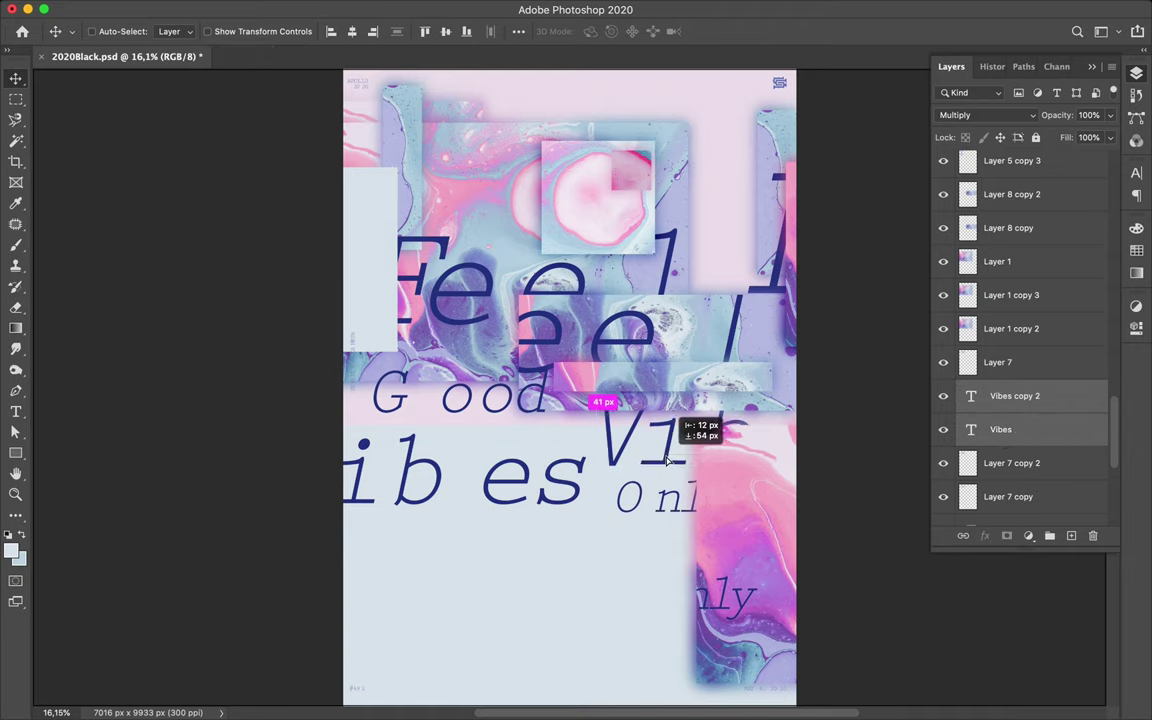
pyautogui.keyDown('ctrl'); pyautogui.click(390, 290); pyautogui.keyUp('ctrl')
pyautogui.moveTo(1015, 190); pyautogui.dragTo(1016, 193)
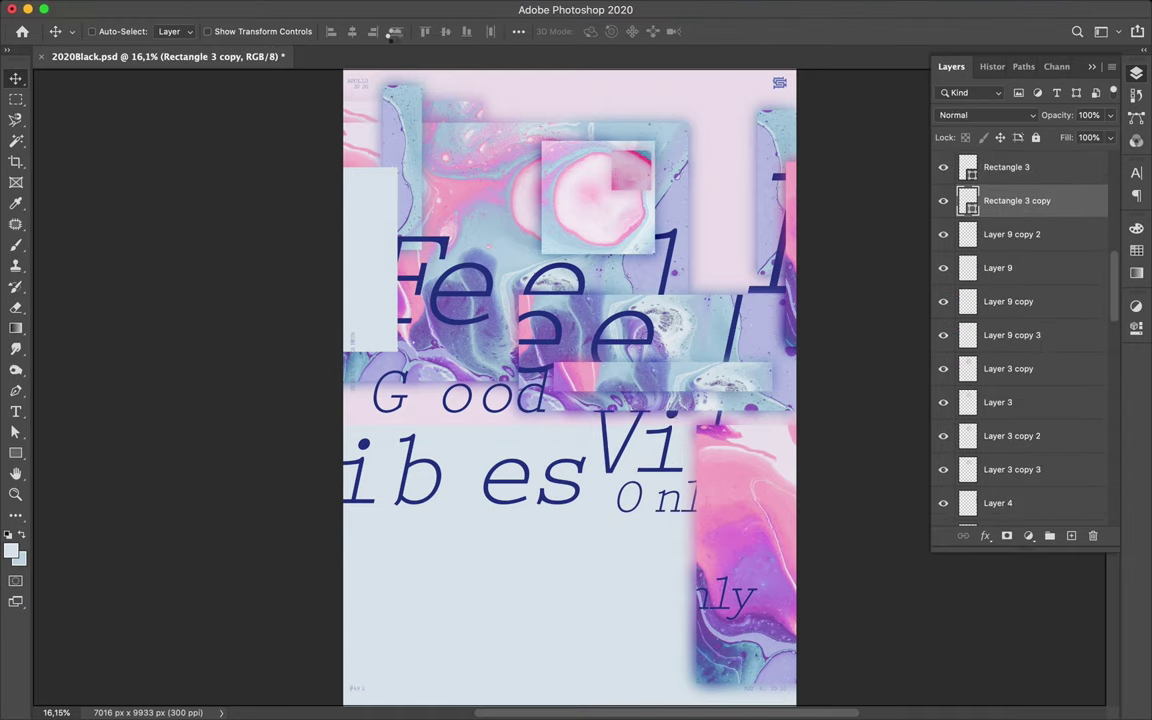
# - Reapply the Gaussian blur to Rectangle 3 copy, duplicate it, and preview blend modes
pyautogui.hotkey('ctrl', 'f')
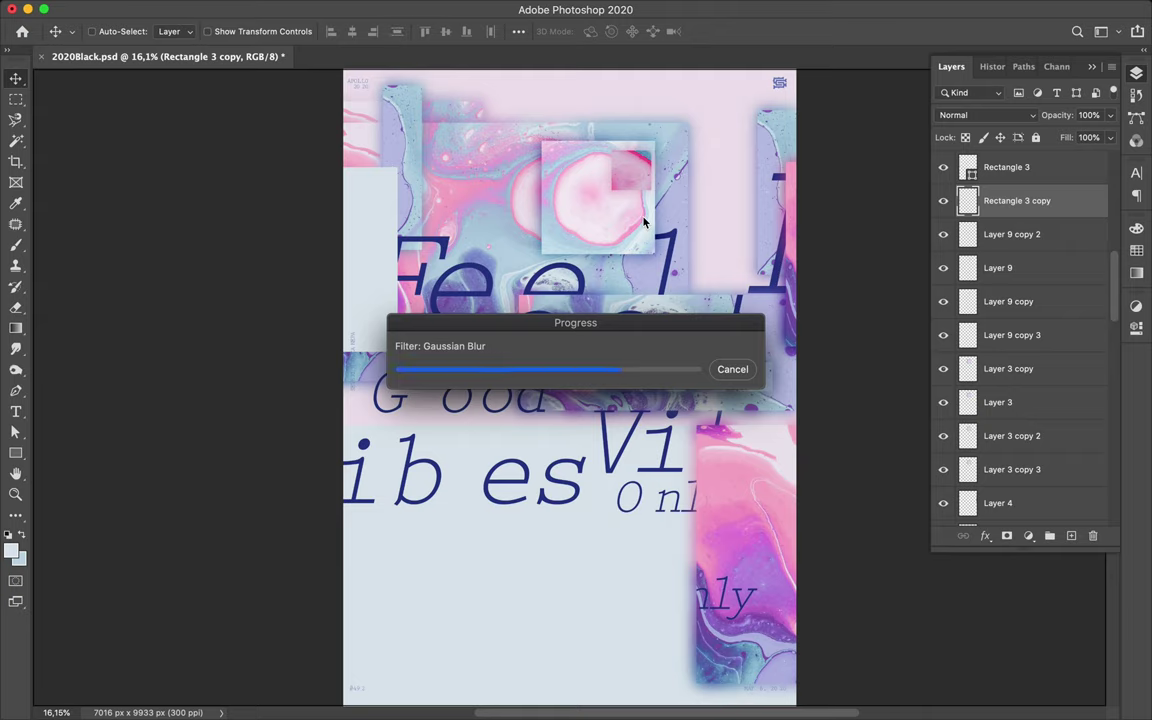
pyautogui.hotkey('ctrl', 'j')
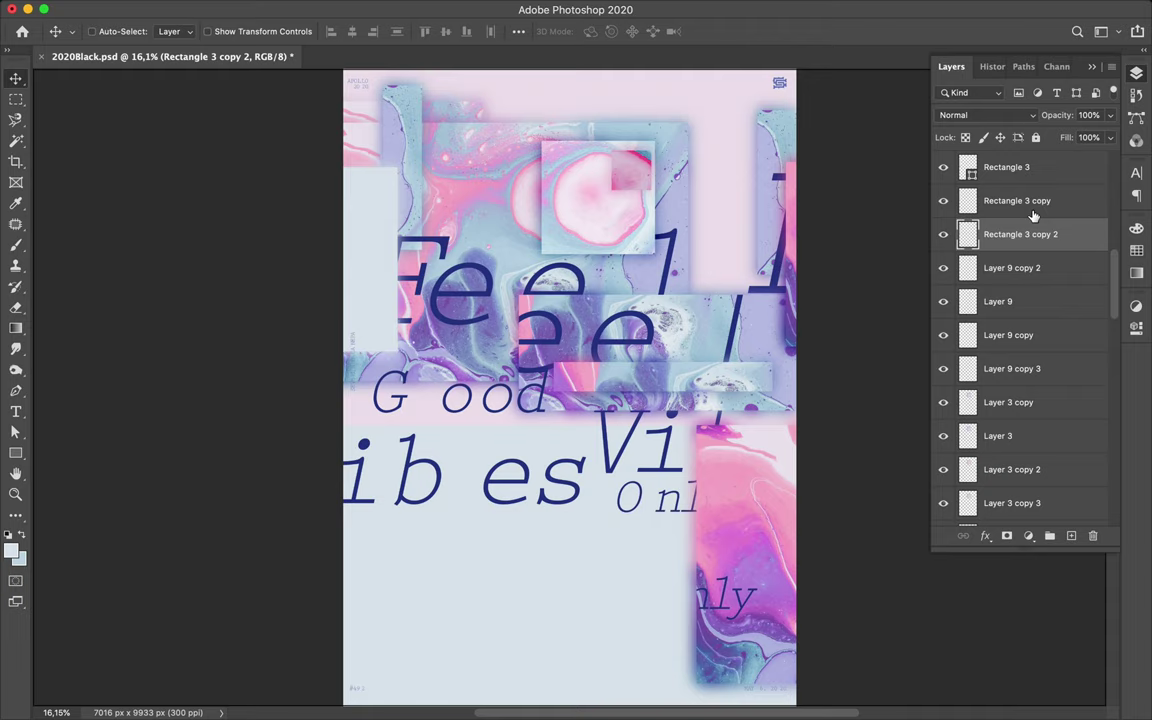
pyautogui.click(1024, 117)
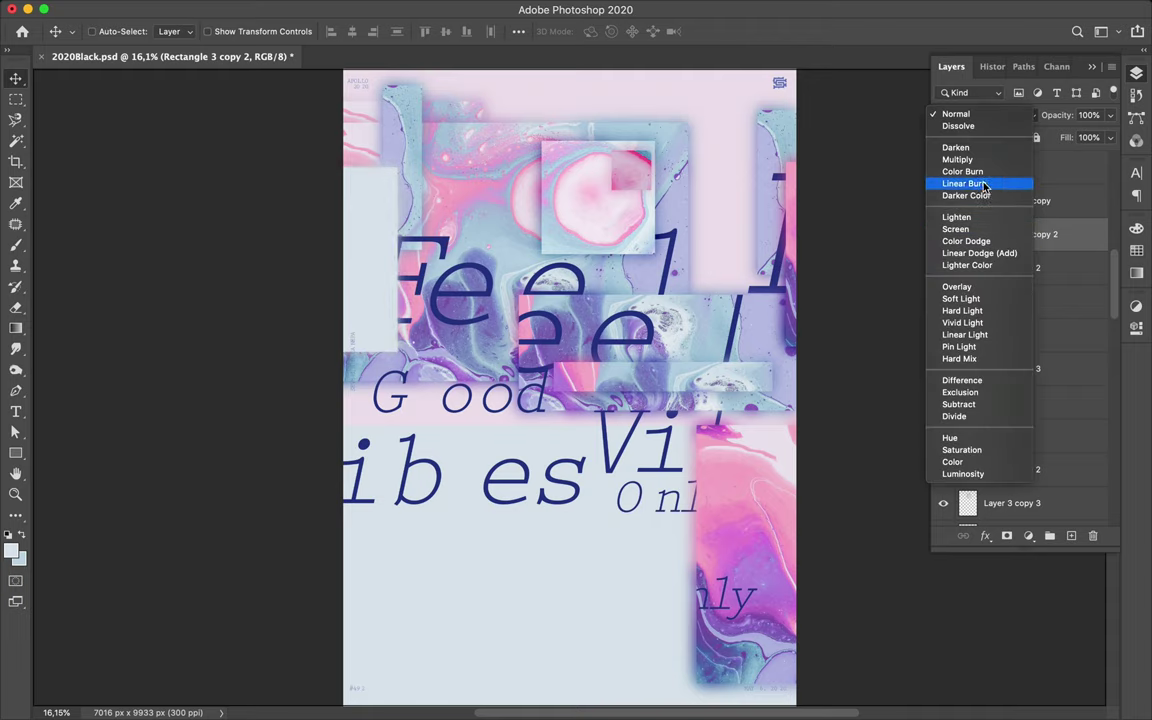
pyautogui.press('Escape')
# - Select Rectangle 3 copy, then the Feel and Feel copy text layers
pyautogui.click(1032, 208)
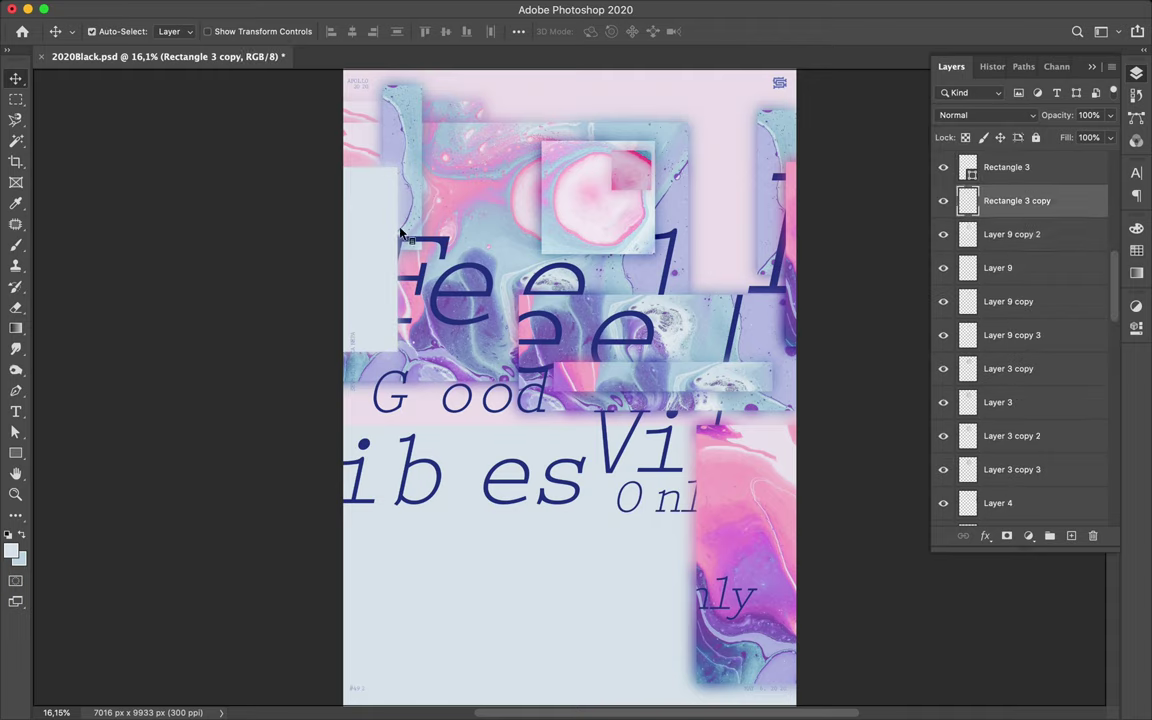
pyautogui.scroll(-5, 1020, 400)
pyautogui.click(1000, 391)
pyautogui.keyDown('shift'); pyautogui.click(1008, 425); pyautogui.keyUp('shift')
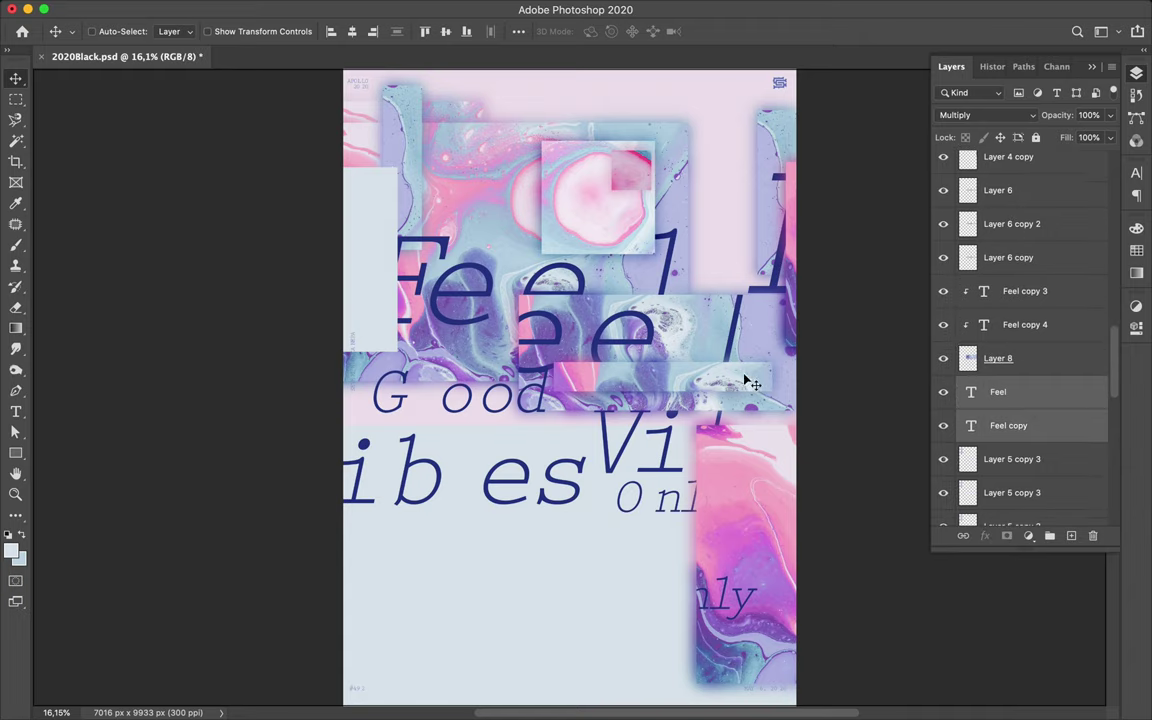
# - Scale Vibes copy 2 down to about 58% so it sits beside Good
pyautogui.click(440, 300)
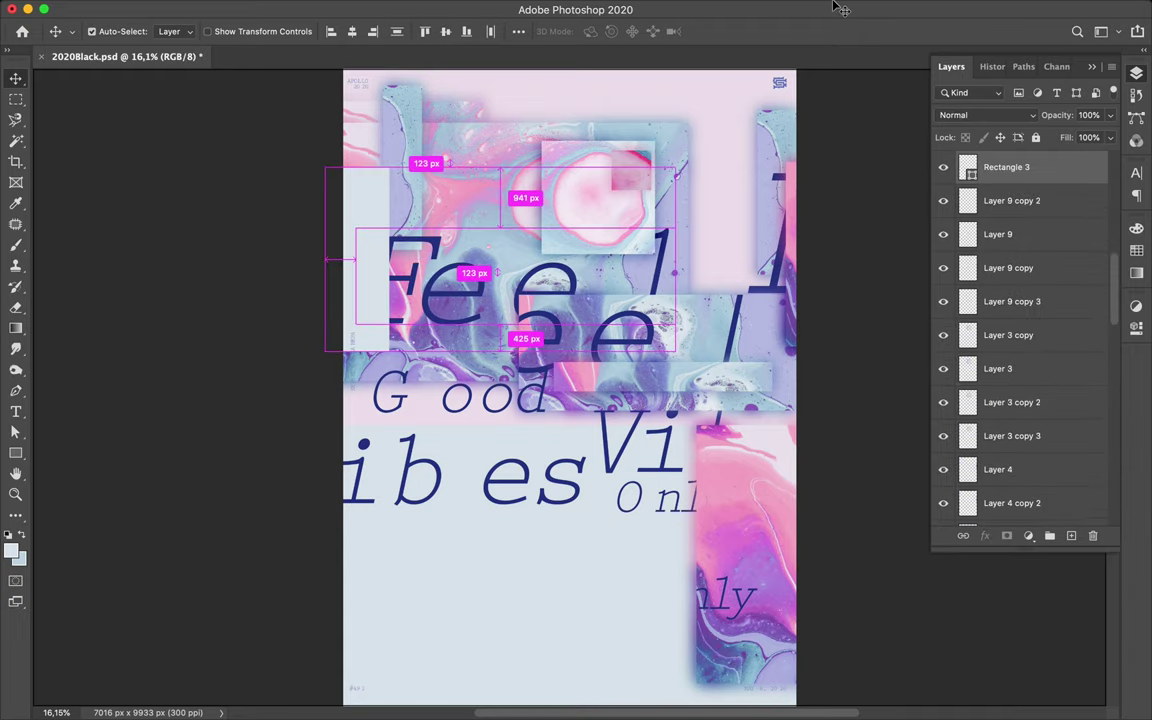
pyautogui.click(633, 705)
pyautogui.click(828, 10)
pyautogui.hotkey('ctrl', 't')
pyautogui.moveTo(830, 440)
pyautogui.mouseDown()
pyautogui.moveTo(628, 458)
pyautogui.moveTo(636, 432)
pyautogui.mouseUp()
pyautogui.press('Return')
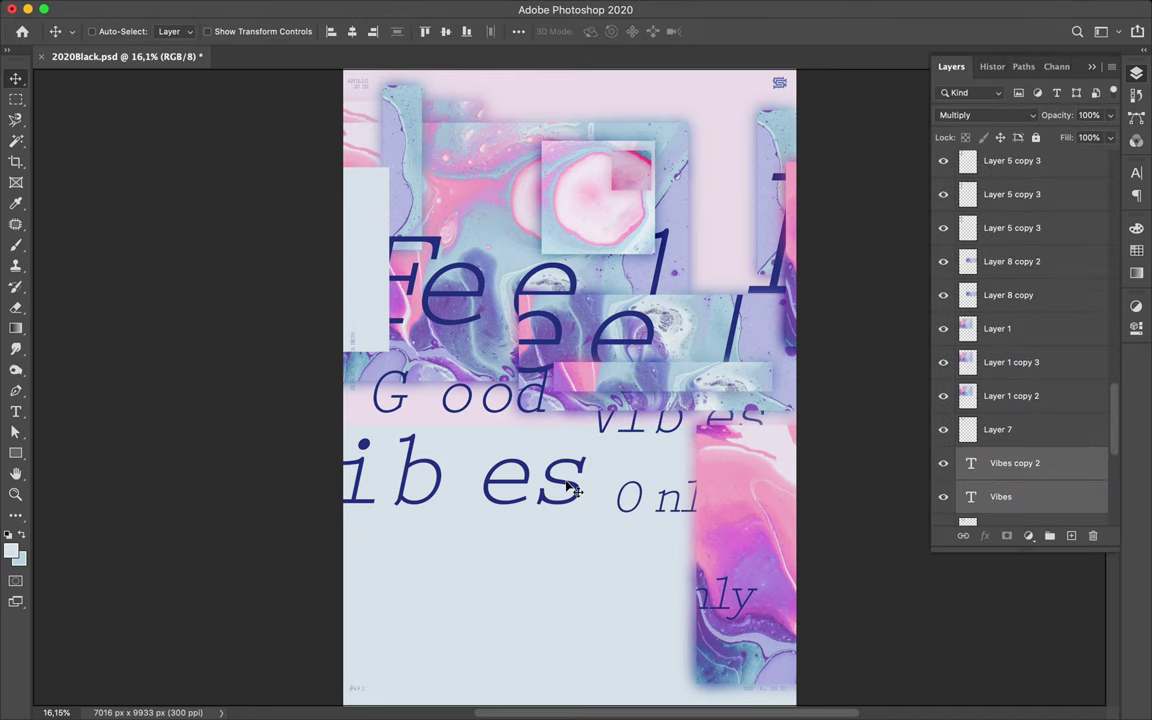
# - Scale Vibes copy 3 and Vibes copy together to 84.7% at the left
pyautogui.scroll(-3, 1016, 450)
pyautogui.click(1015, 460)
pyautogui.keyDown('shift'); pyautogui.click(1011, 494); pyautogui.keyUp('shift')
pyautogui.hotkey('ctrl', 't')
pyautogui.moveTo(600, 480); pyautogui.dragTo(572, 465)
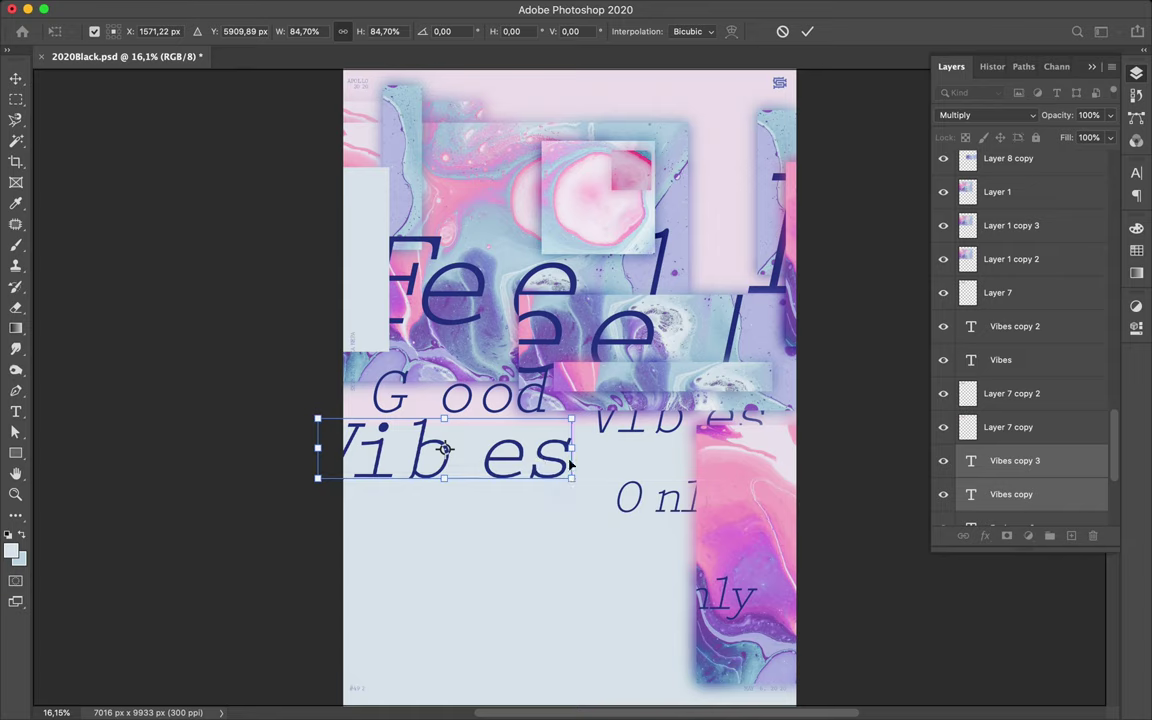
pyautogui.press('Return')
pyautogui.scroll(-1, 690, 390)
# - Switch to the Brush tool and add a new Layer 10 above Layer 7
pyautogui.press('b')
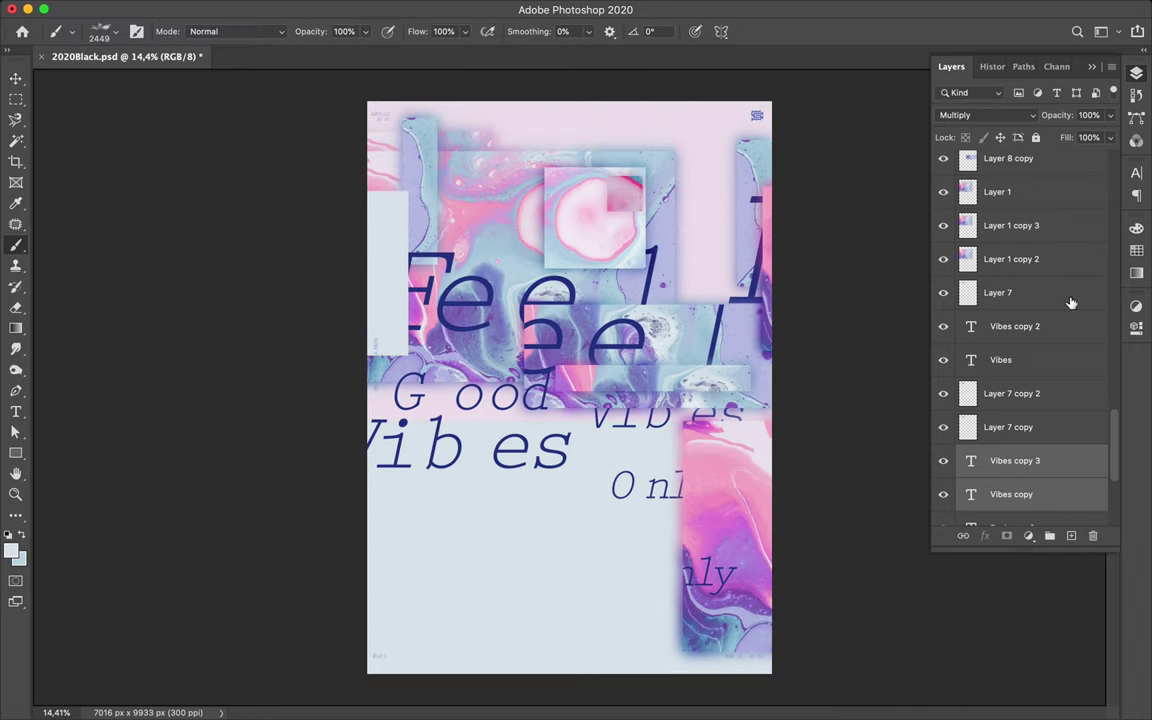
pyautogui.scroll(-3, 1070, 301)
pyautogui.hotkey('ctrl', 'v')
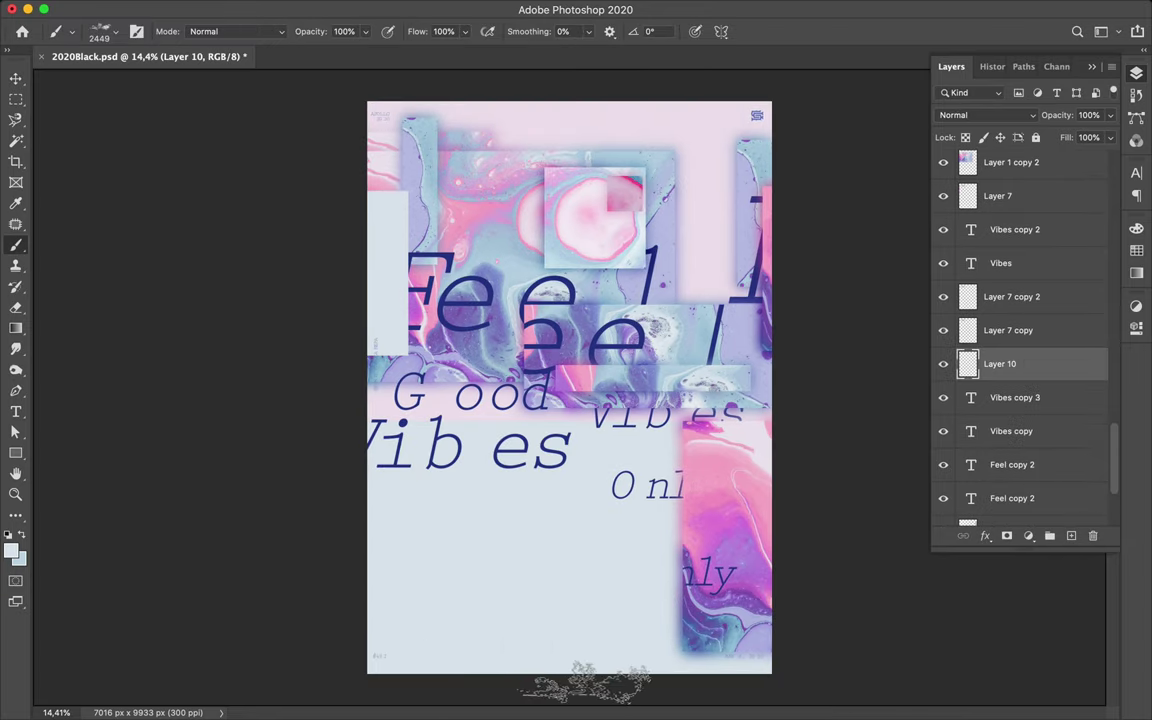
pyautogui.moveTo(1000, 364); pyautogui.dragTo(1010, 179)
pyautogui.scroll(5, 430, 600)
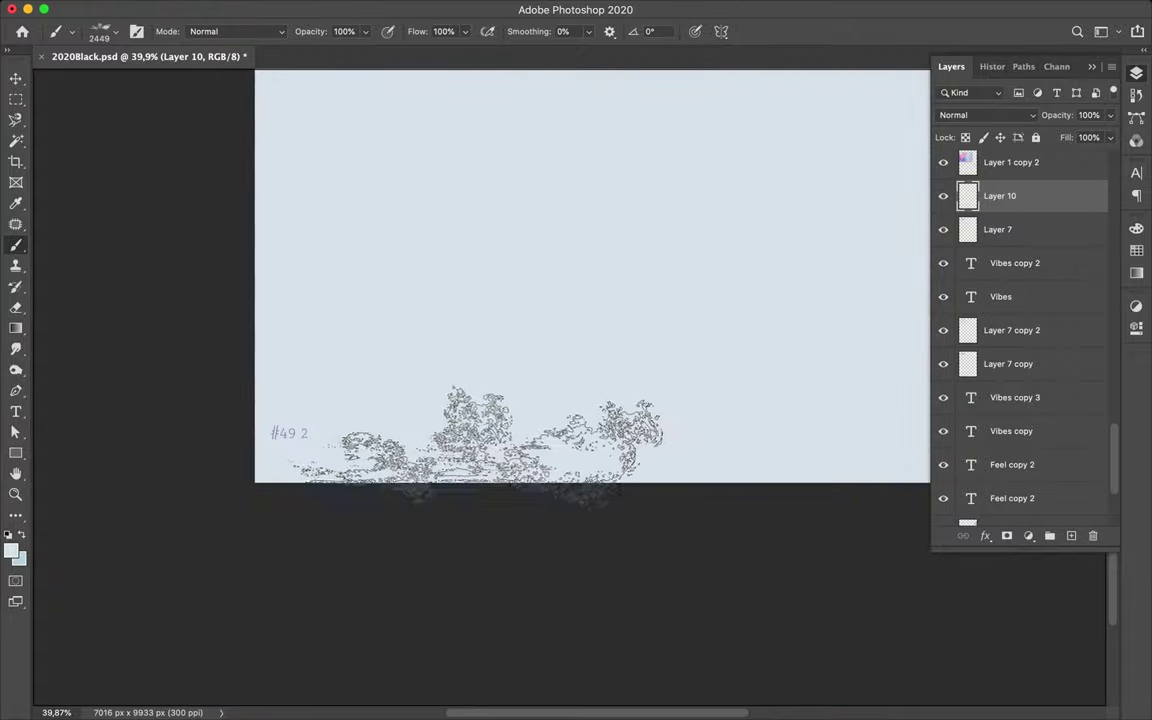
# - Pick a pastel swatch colour and a 2500 px grunge brush preset
pyautogui.click(1136, 250)
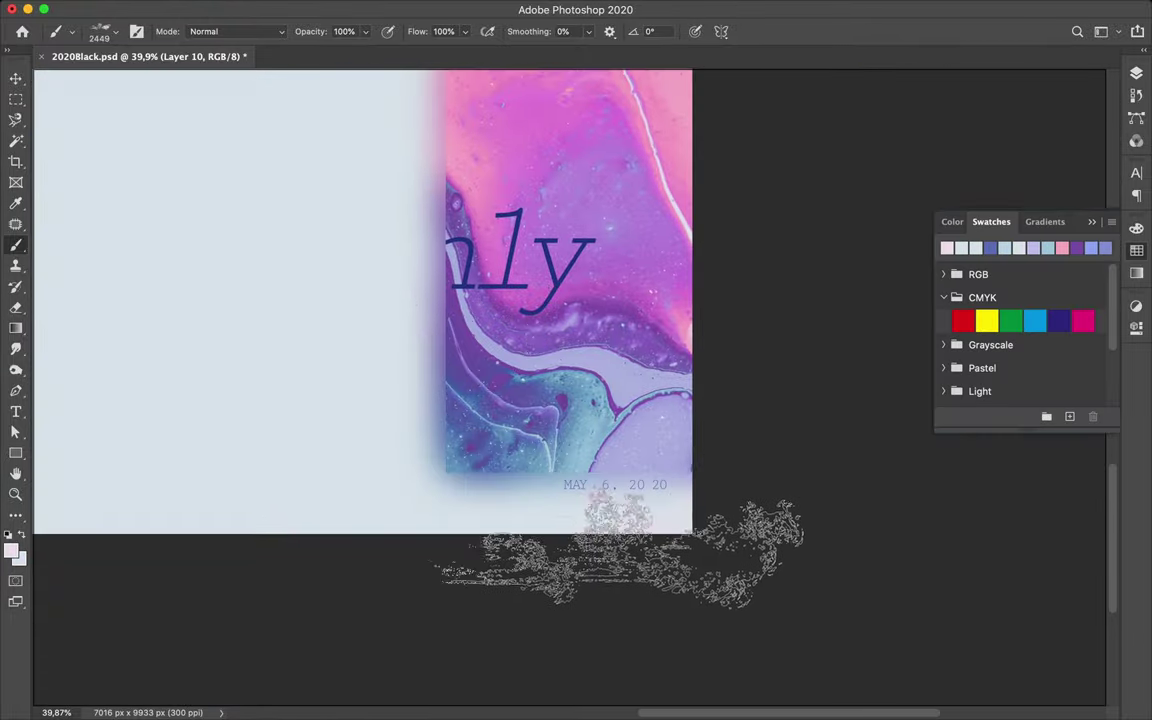
pyautogui.scroll(-5, 568, 385)
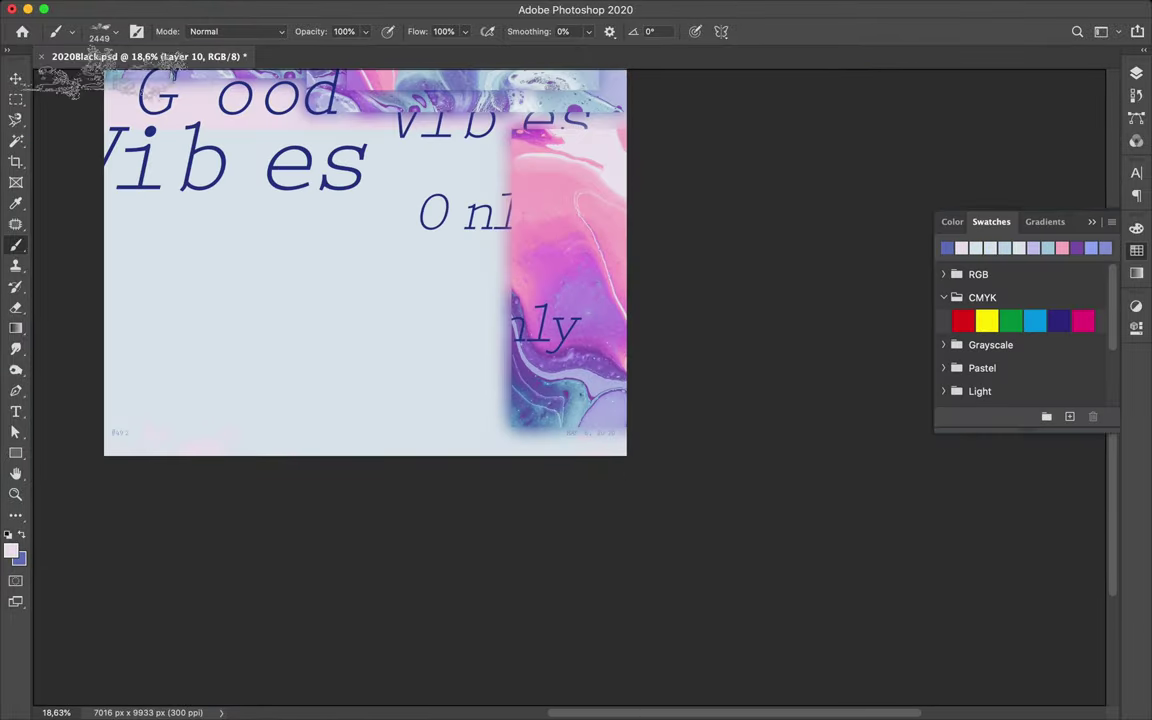
pyautogui.click(71, 31)
pyautogui.press('Return')
pyautogui.scroll(3, 77, 180)
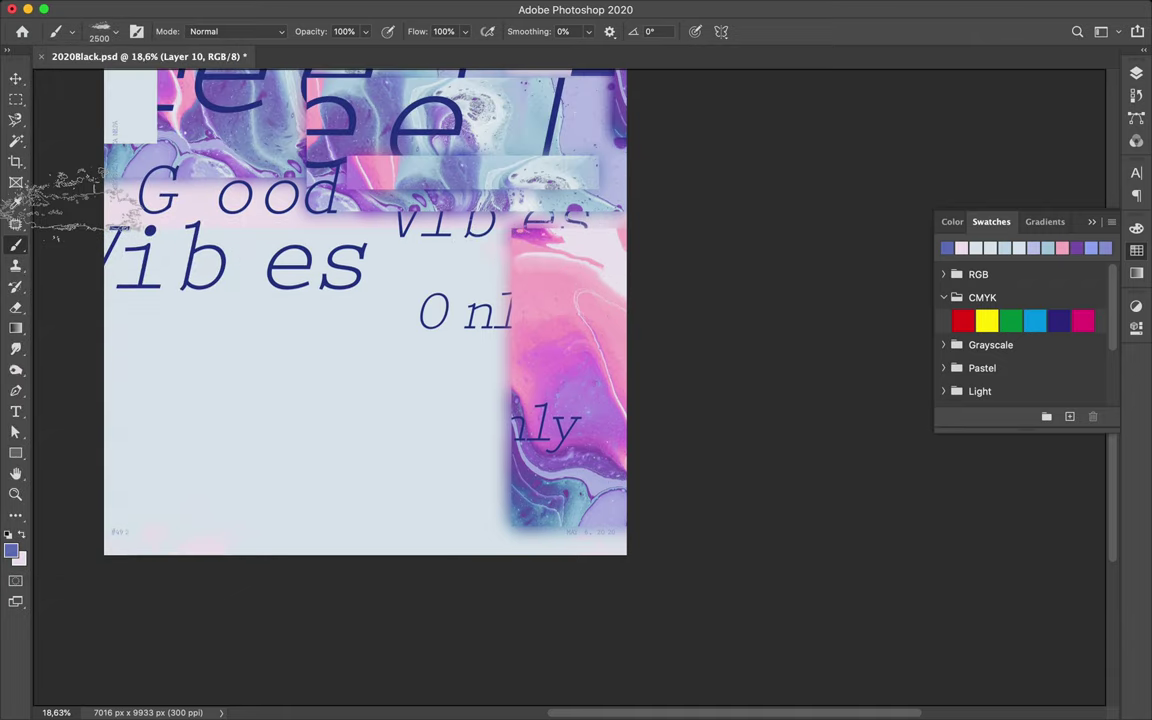
pyautogui.scroll(3, 440, 430)
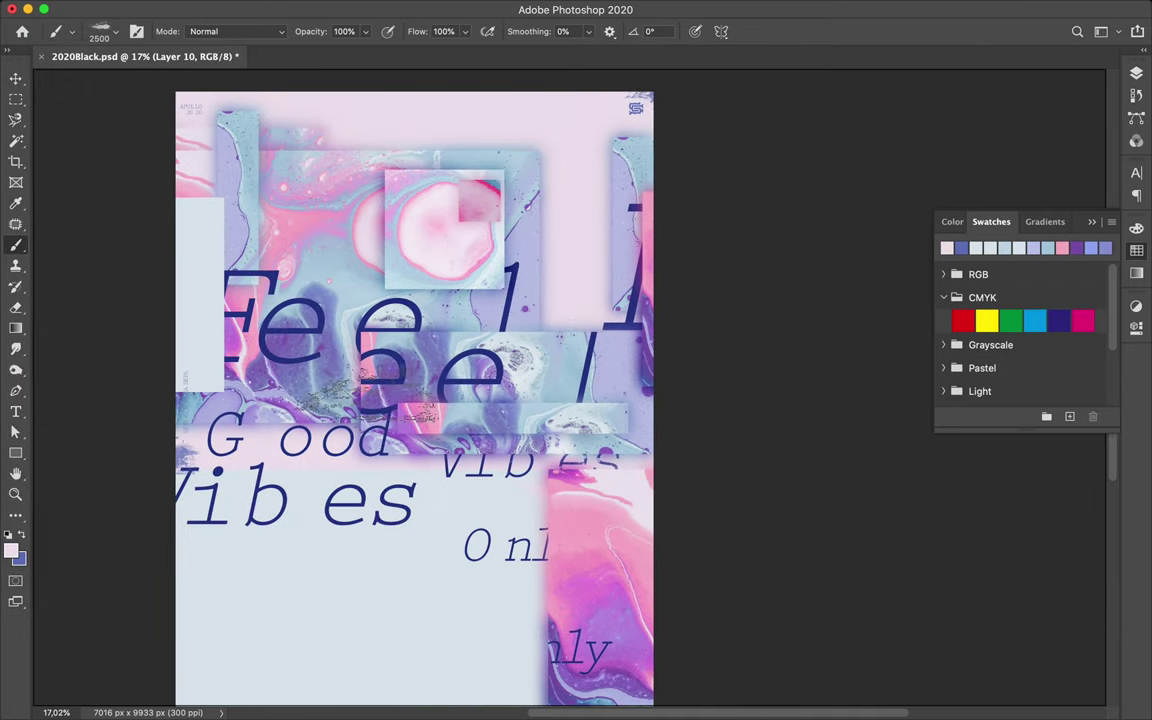
pyautogui.click(1136, 73)
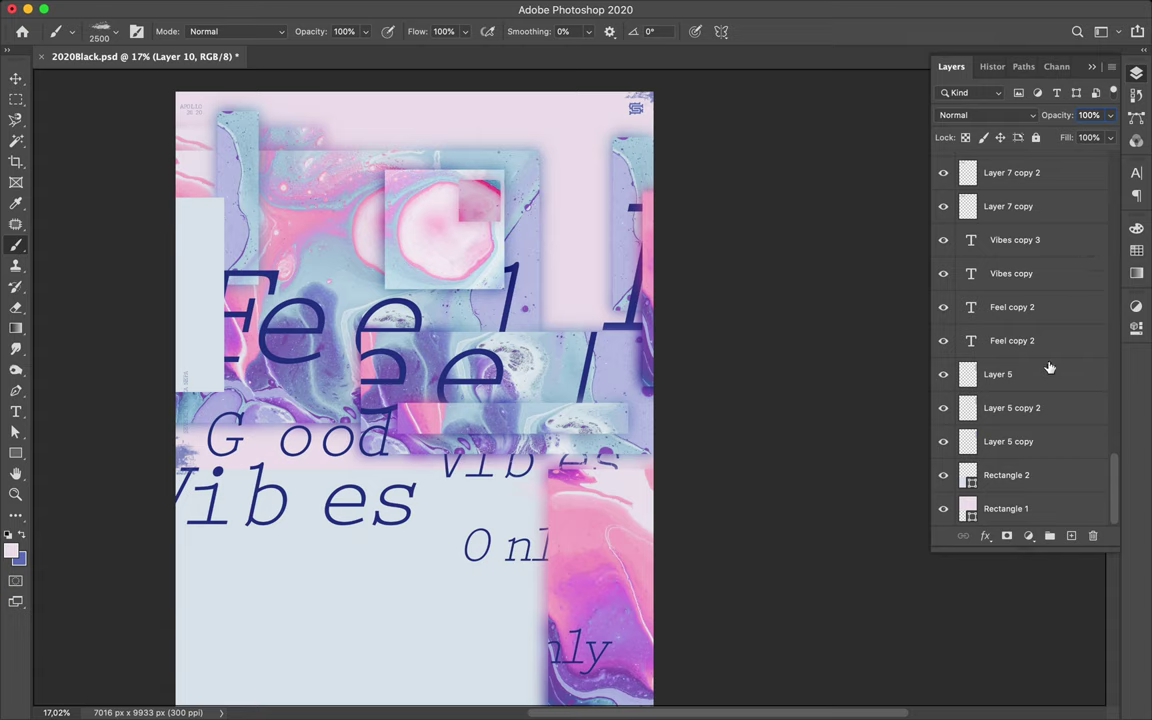
# - Add a new layer and choose the Dusty_grunge_stripe_08 brush
pyautogui.click(1071, 535)
pyautogui.rightClick(108, 360)
pyautogui.click(110, 390)
pyautogui.press('Return')
pyautogui.rightClick(330, 405)
pyautogui.press('Return')
pyautogui.click(72, 31)
pyautogui.doubleClick(110, 330)
pyautogui.hotkey('ctrl', 'shift', 'alt', 'n')
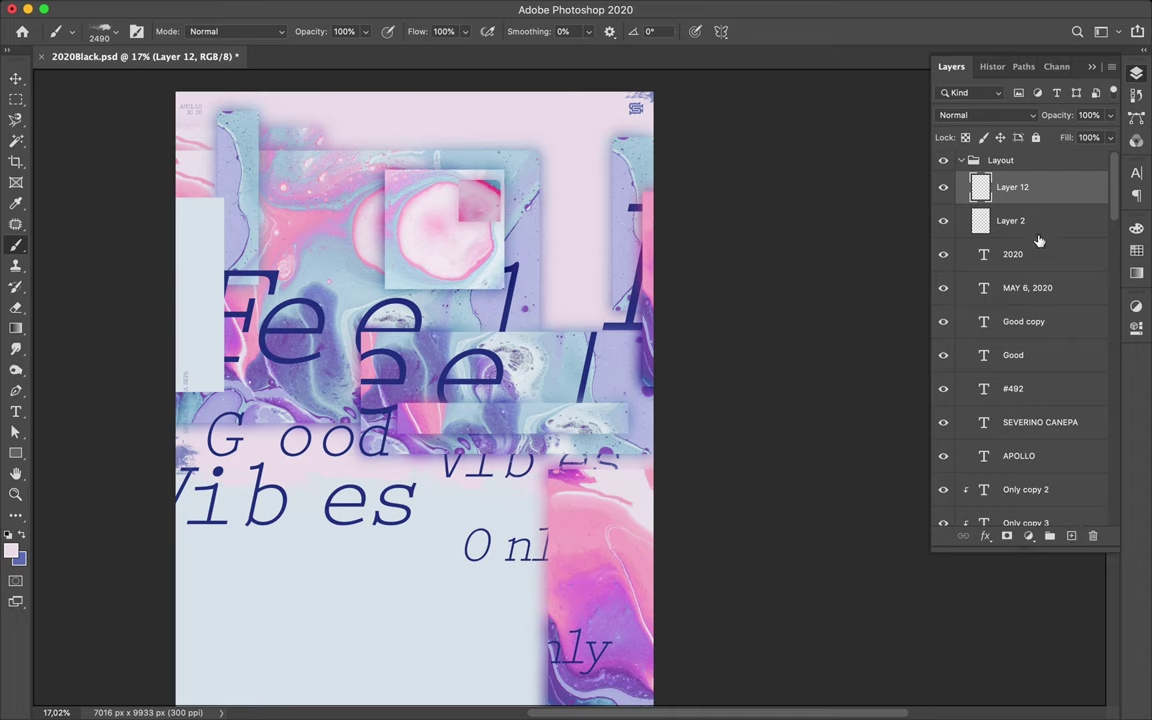
# - Select Layer 1 in the stack and paint a trial grunge stroke
pyautogui.press('v')
pyautogui.scroll(-10, 1050, 400)
pyautogui.click(1060, 508)
pyautogui.press('b')
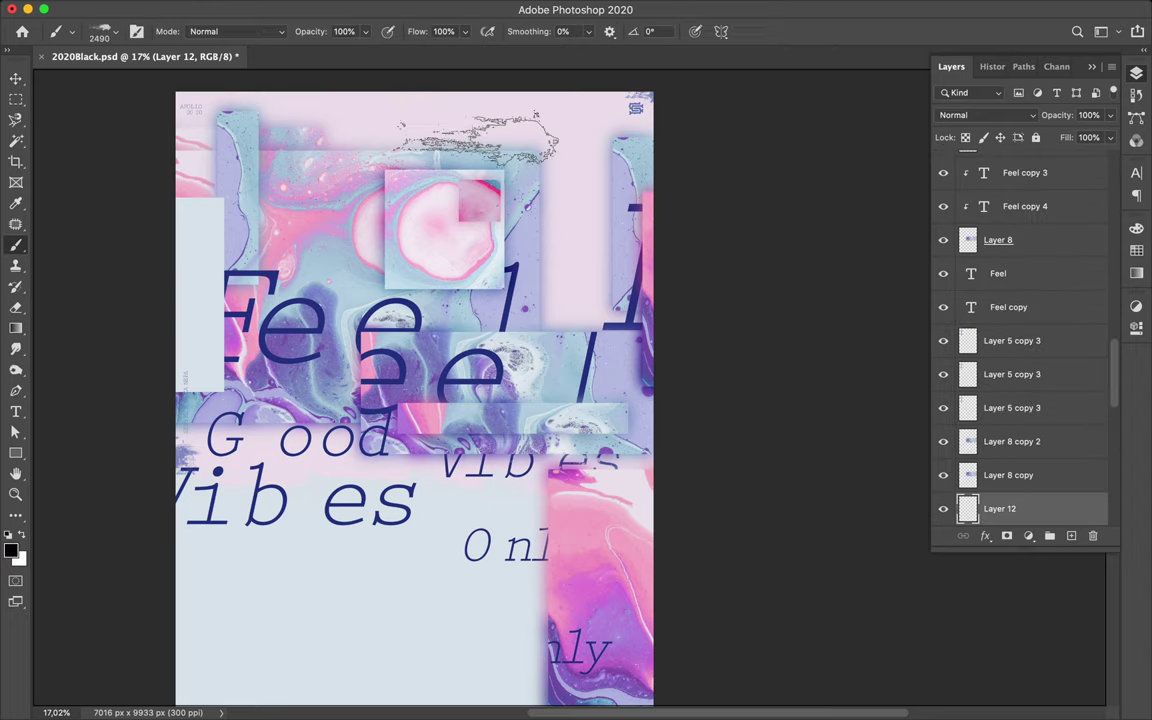
pyautogui.moveTo(410, 130); pyautogui.dragTo(545, 135)
pyautogui.scroll(-2, 1020, 450)
# - Set the brush angle to 90° and paint a vertical black grunge stroke
pyautogui.click(72, 31)
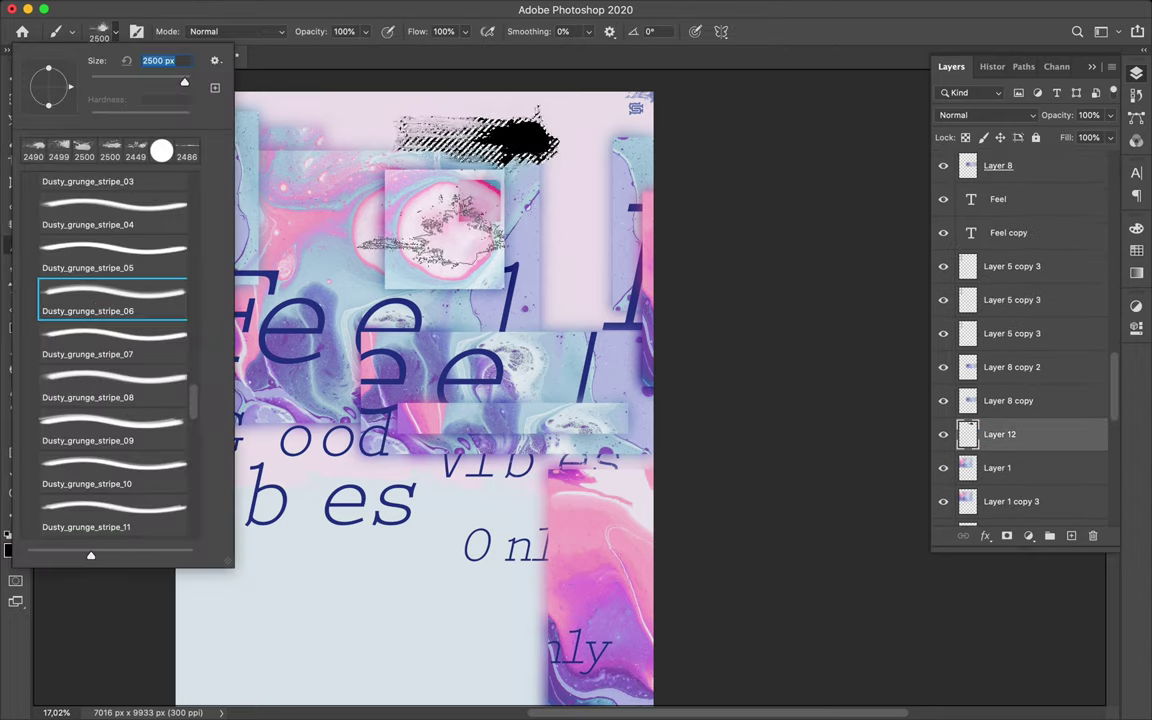
pyautogui.click(650, 31)
pyautogui.write('90')
pyautogui.press('Return')
pyautogui.moveTo(551, 208); pyautogui.dragTo(546, 214)
# - Move the stroke layer down two levels and paint a black vertical stroke over the circle image
pyautogui.press('v')
pyautogui.hotkey('ctrl', '[')
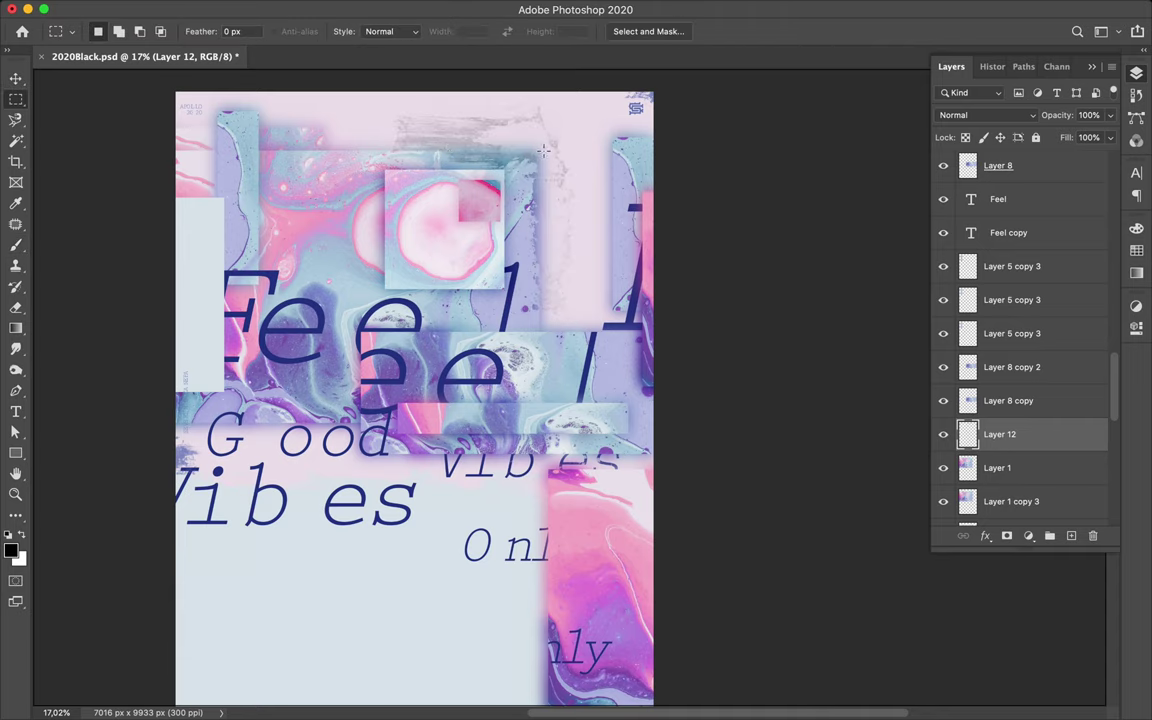
pyautogui.hotkey('ctrl', '[')
pyautogui.hotkey('ctrl', '[')
pyautogui.hotkey('ctrl', '[')
pyautogui.press('b')
pyautogui.click(100, 31)
pyautogui.press('Return')
pyautogui.moveTo(385, 165); pyautogui.dragTo(395, 315)
# - Select Layer 3 and hide the black stroke layer
pyautogui.press('v')
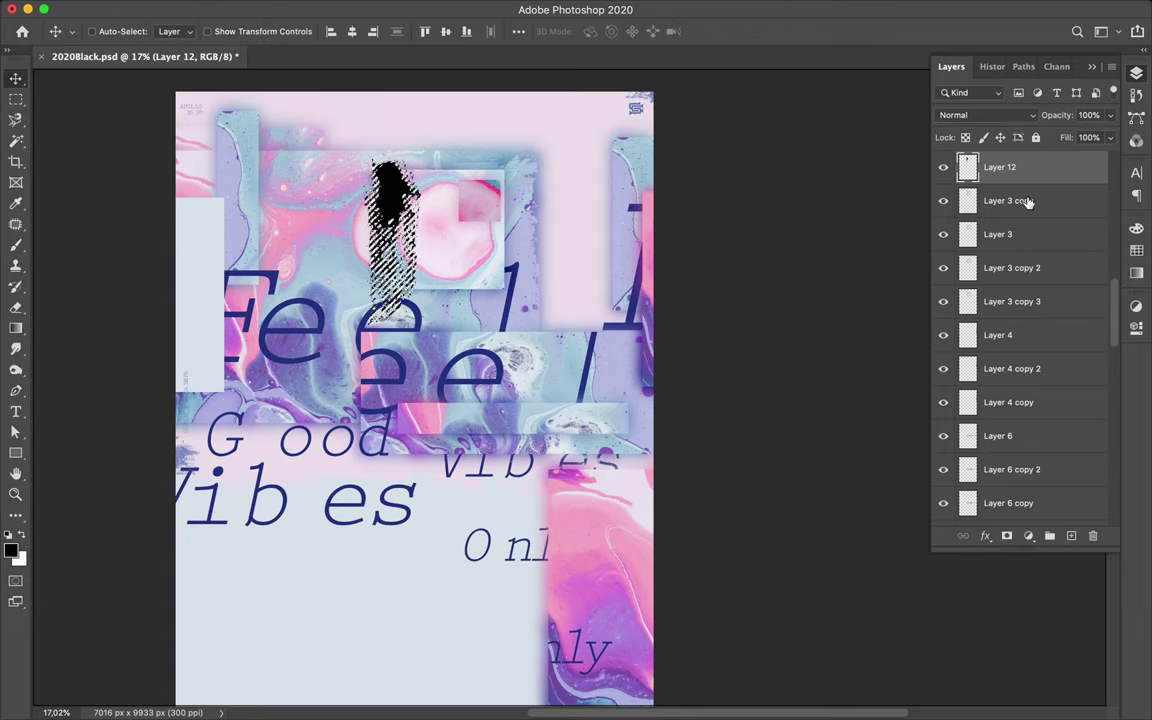
pyautogui.click(1005, 234)
pyautogui.press('m')
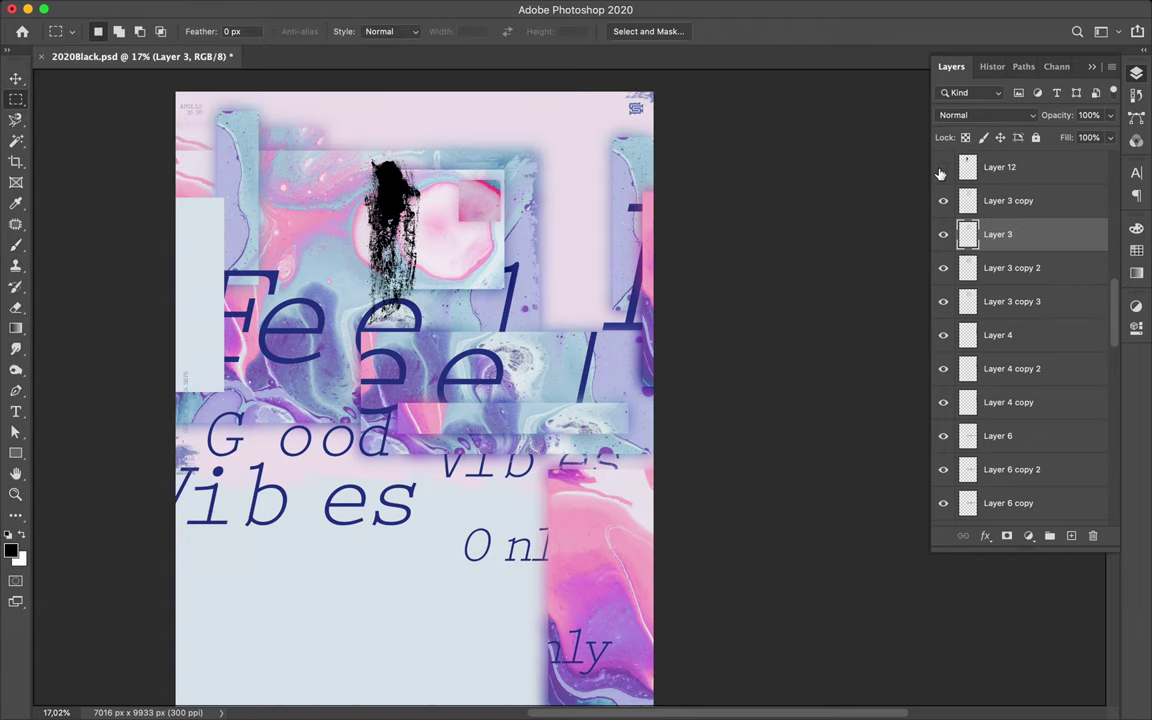
pyautogui.click(943, 168)
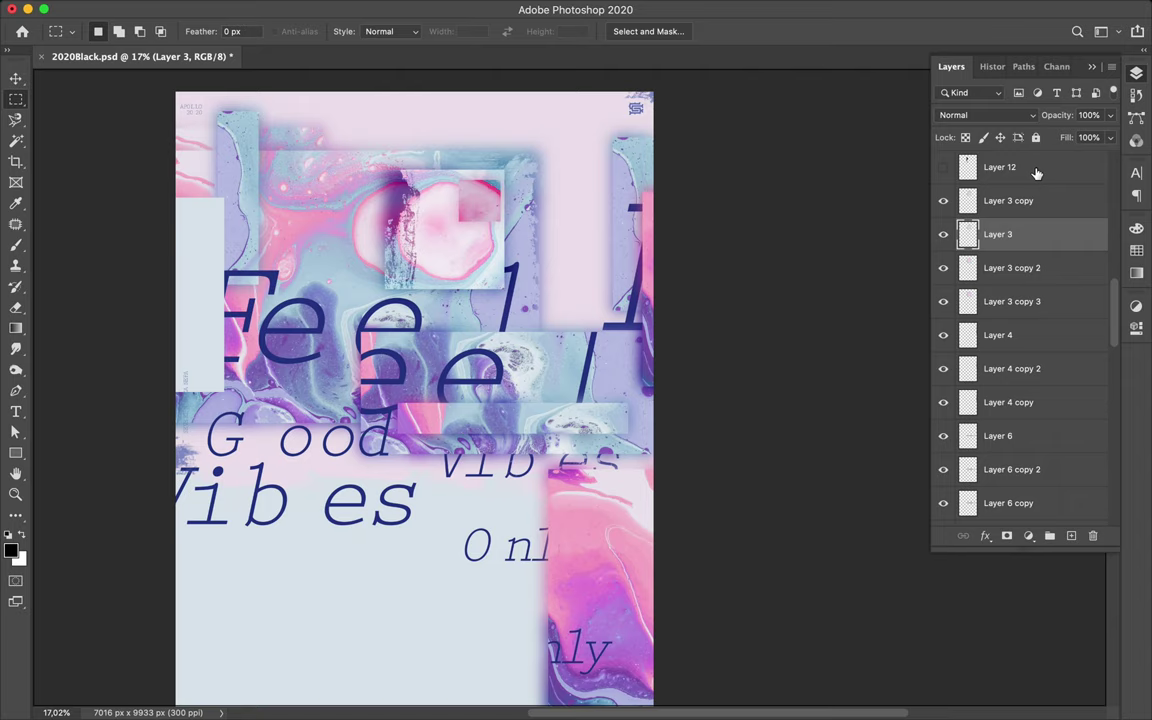
# - Shrink the Feel text to about half size with Free Transform
pyautogui.press('v')
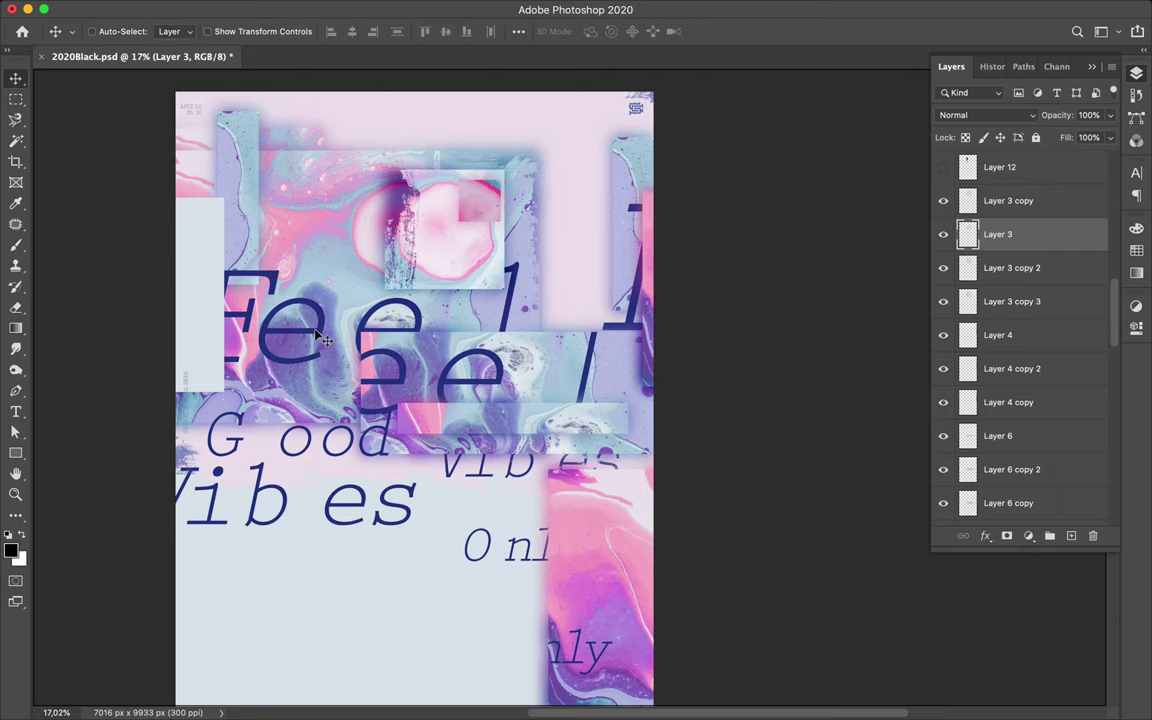
pyautogui.click(285, 295)
pyautogui.hotkey('ctrl', 't')
pyautogui.moveTo(285, 295); pyautogui.dragTo(372, 320)
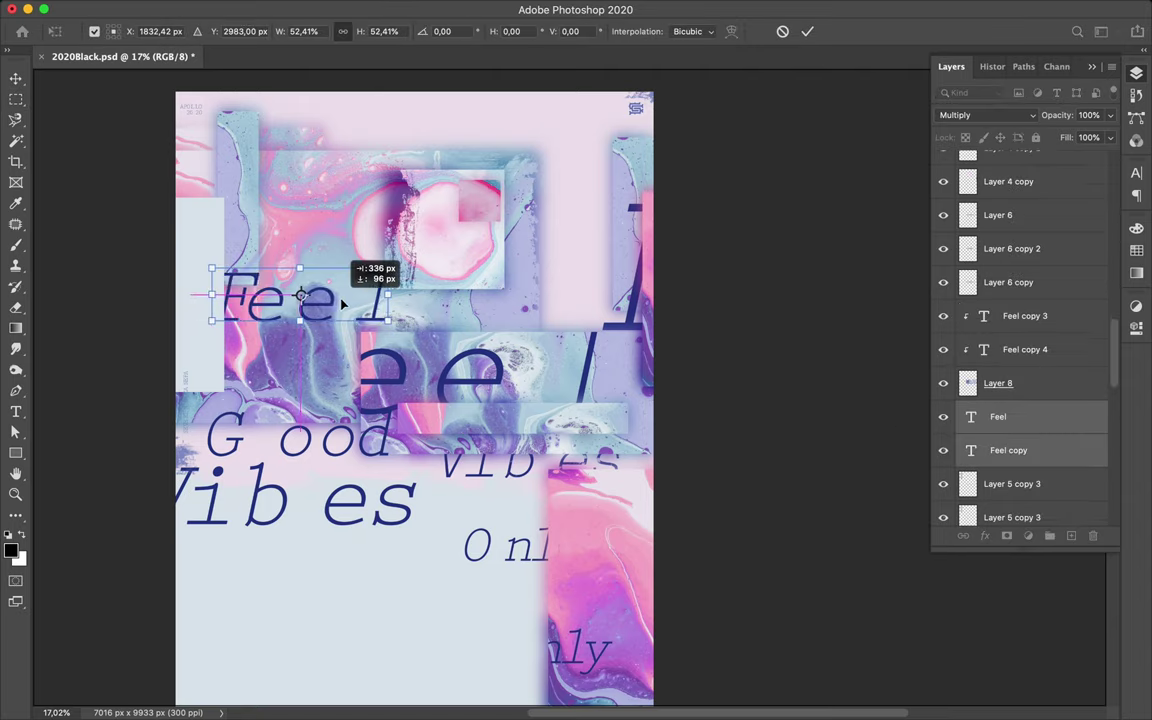
pyautogui.press('Return')
# - Scale Vibes copy 3 and Vibes copy down to about 70%
pyautogui.scroll(-5, 1003, 400)
pyautogui.click(1003, 400)
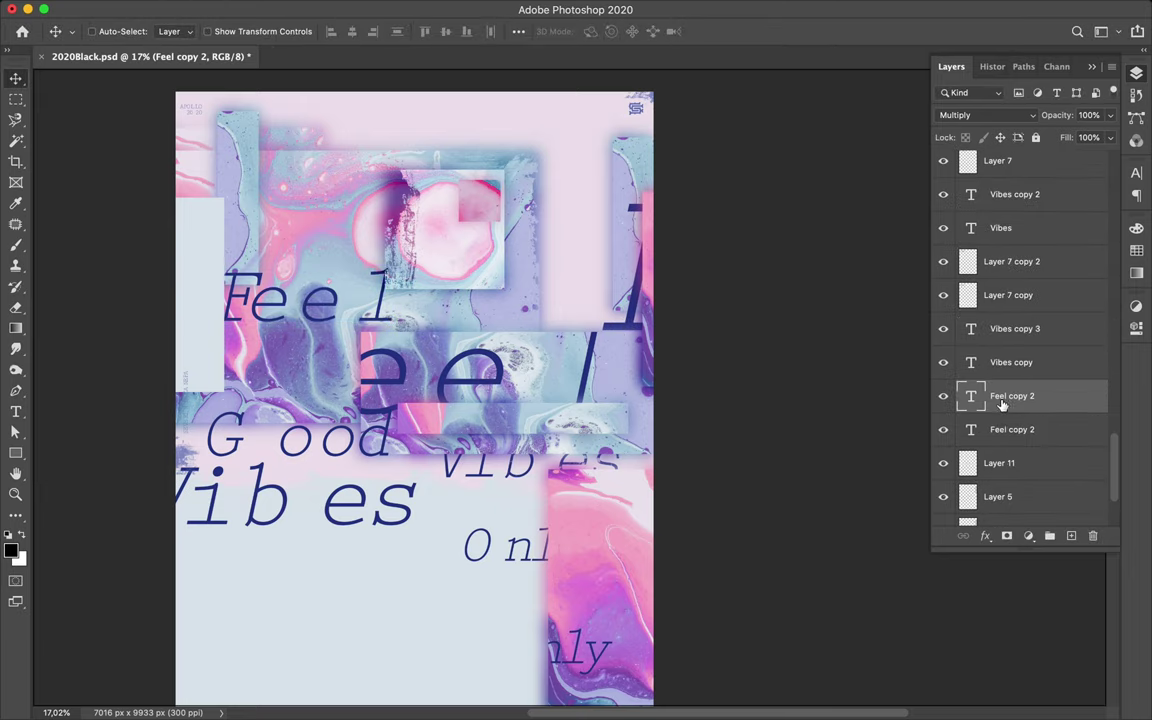
pyautogui.scroll(-3, 1003, 400)
pyautogui.click(1015, 328)
pyautogui.keyDown('shift'); pyautogui.click(1011, 362); pyautogui.keyUp('shift')
pyautogui.hotkey('ctrl', 't')
pyautogui.moveTo(340, 495); pyautogui.dragTo(478, 488)
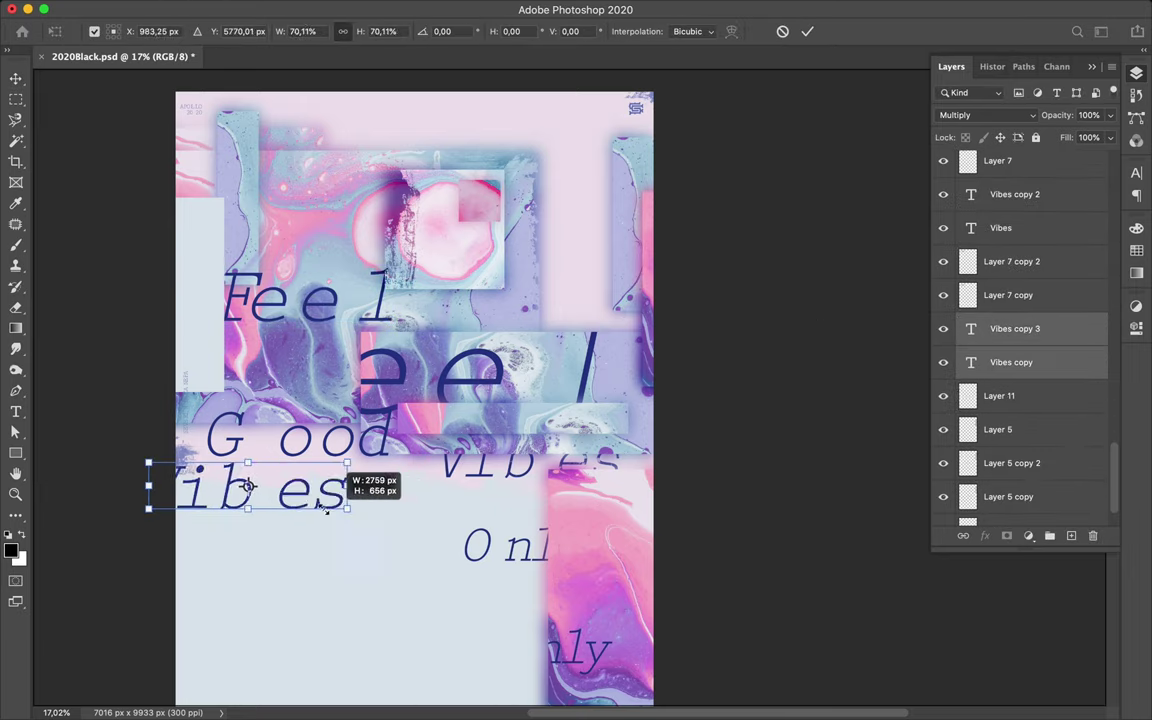
pyautogui.press('Return')
# - Nudge Vibes copy 2 and Vibes into place beneath Good
pyautogui.click(1015, 194)
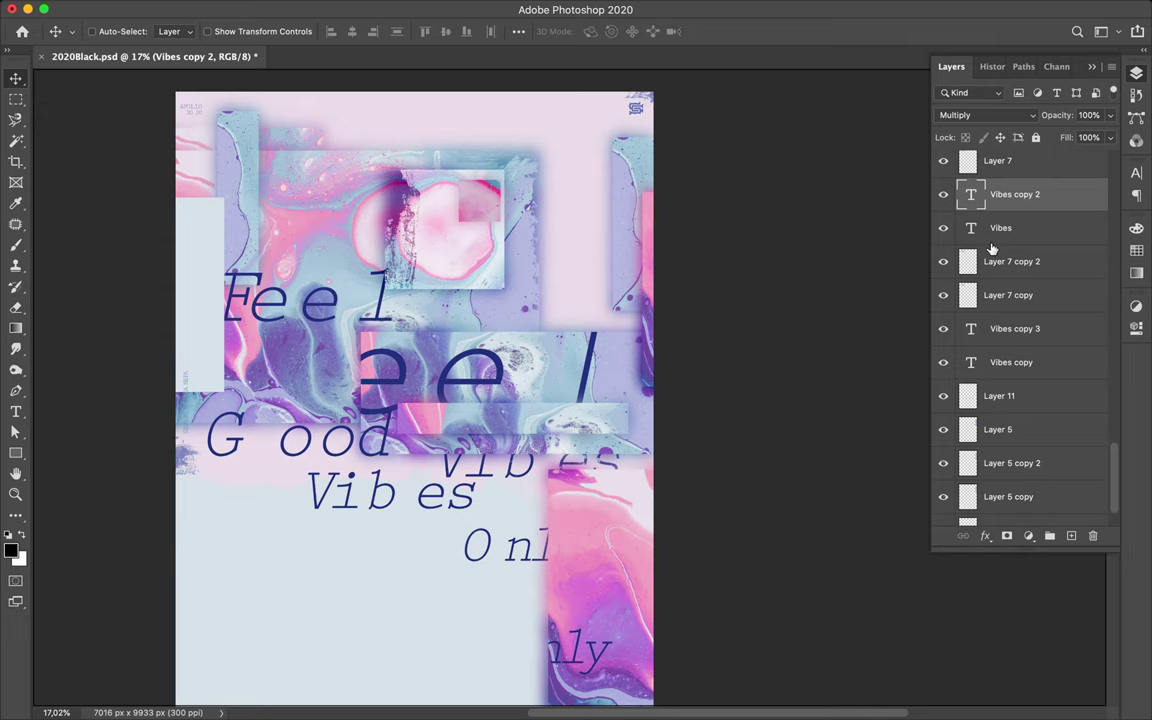
pyautogui.keyDown('shift'); pyautogui.click(1001, 228); pyautogui.keyUp('shift')
pyautogui.moveTo(527, 432); pyautogui.dragTo(522, 470)
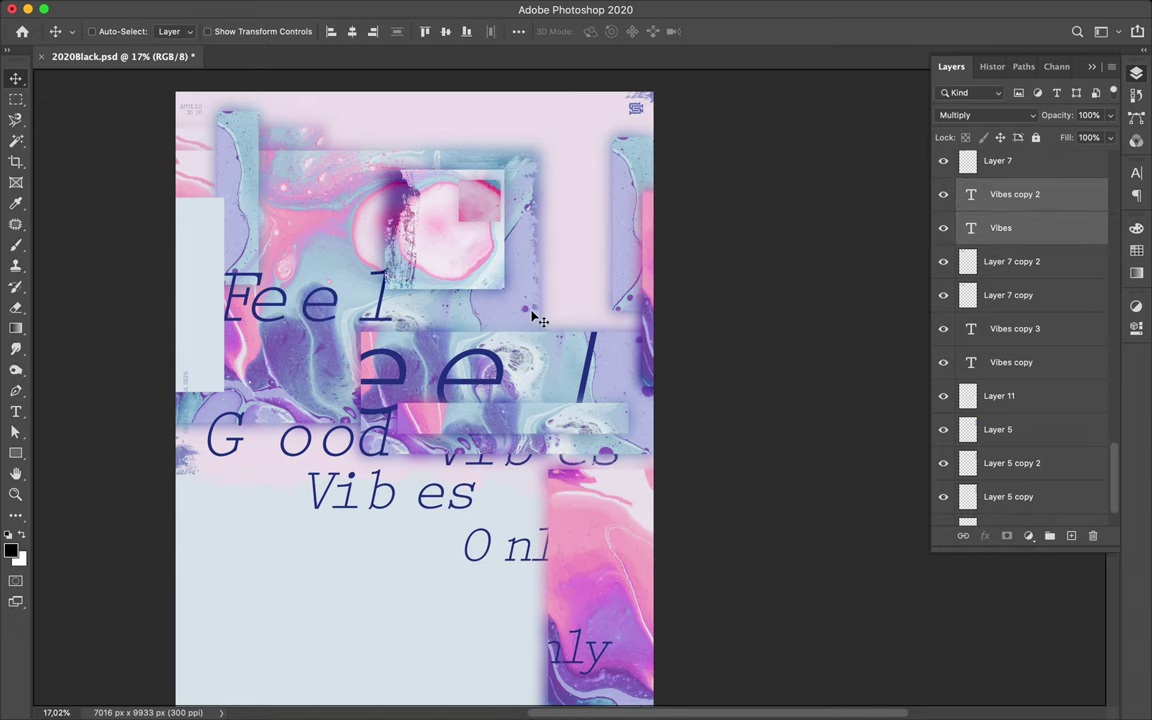
pyautogui.keyDown('ctrl'); pyautogui.click(186, 425); pyautogui.keyUp('ctrl')
# - Raise both Only text layers to sit just after Vibes
pyautogui.scroll(-1, 716, 265)
pyautogui.click(1009, 402)
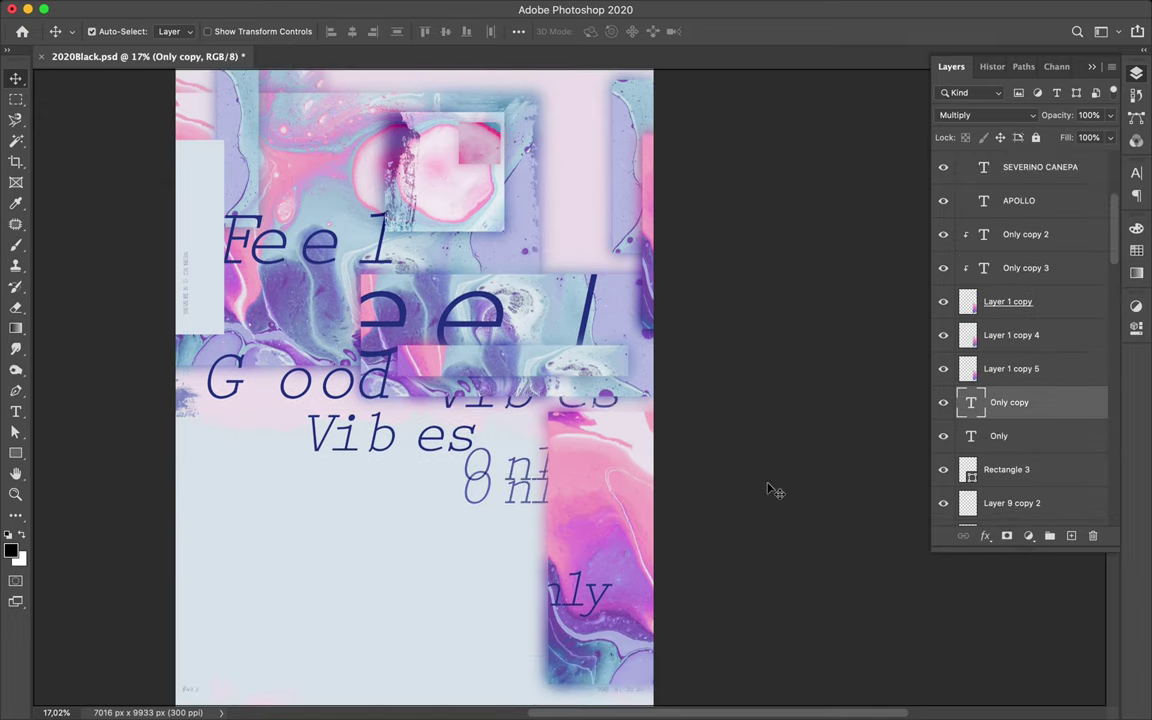
pyautogui.keyDown('shift'); pyautogui.click(999, 436); pyautogui.keyUp('shift')
pyautogui.moveTo(522, 532); pyautogui.dragTo(522, 475)
# - Move the Feel and Feel copy layers slightly lower on the poster
pyautogui.scroll(-5, 1010, 337)
pyautogui.click(998, 459)
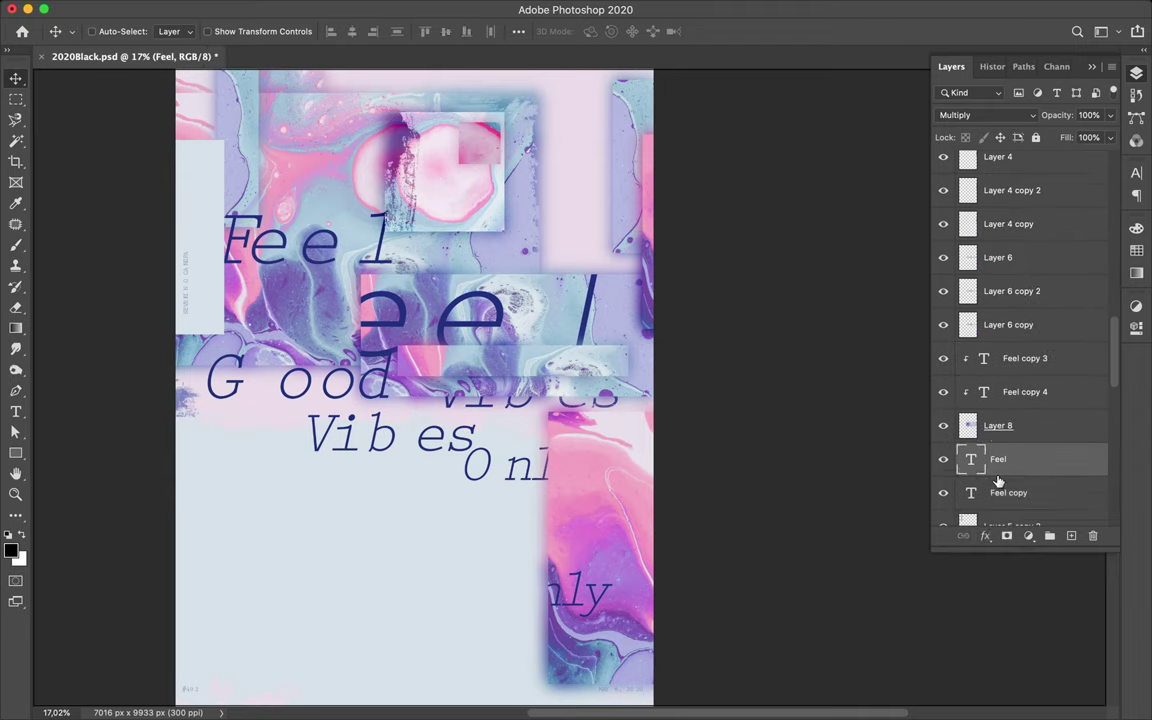
pyautogui.keyDown('shift'); pyautogui.click(1008, 492); pyautogui.keyUp('shift')
pyautogui.moveTo(349, 235); pyautogui.dragTo(349, 274)
pyautogui.scroll(-2, 643, 347)
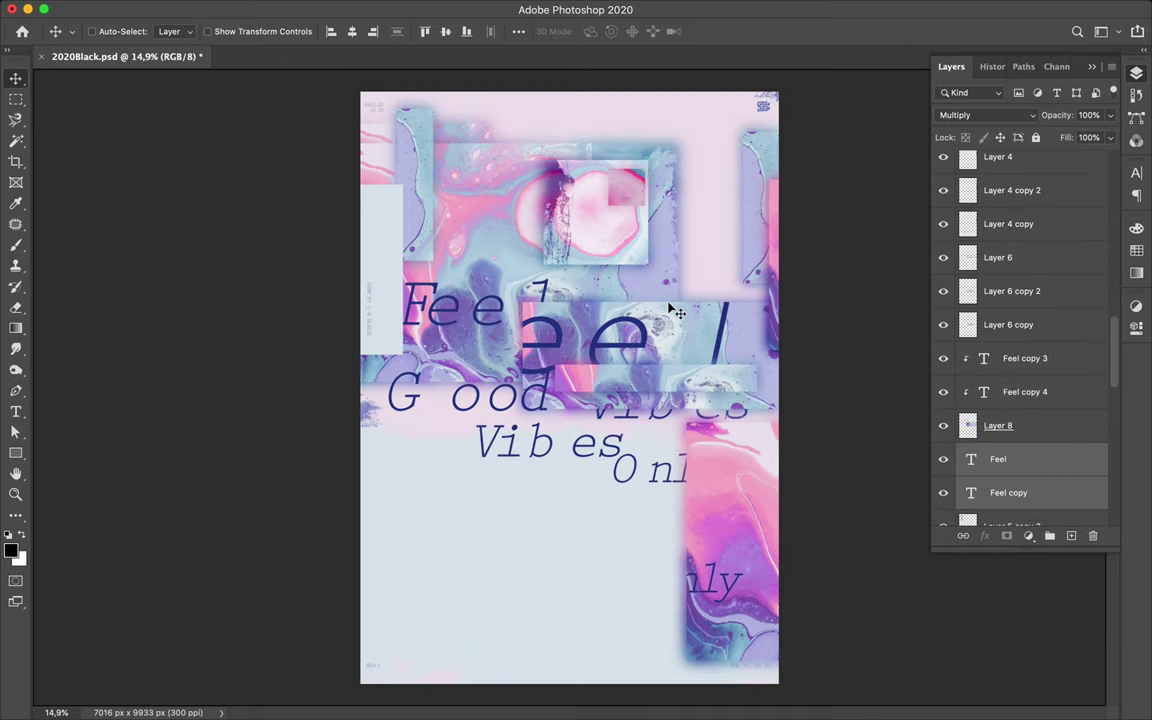
# - Duplicate the Layer 1 marble image, rotate the copy 90° and move it lower-left
pyautogui.click(509, 241)
pyautogui.hotkey('ctrl', 'z')
pyautogui.hotkey('ctrl', 'shift', 'z')
pyautogui.click(681, 183)
pyautogui.hotkey('ctrl', 'j')
pyautogui.moveTo(680, 183); pyautogui.dragTo(470, 460)
pyautogui.hotkey('ctrl', 't')
pyautogui.moveTo(275, 432)
pyautogui.mouseDown()
pyautogui.moveTo(537, 449)
pyautogui.moveTo(530, 540)
pyautogui.moveTo(452, 580)
pyautogui.mouseUp()
pyautogui.press('Return')
# - Delete the extra marble copies and nudge the lower-left marble piece into place
pyautogui.click(1045, 430)
pyautogui.keyDown('shift'); pyautogui.click(1035, 465); pyautogui.keyUp('shift')
pyautogui.press('Delete')
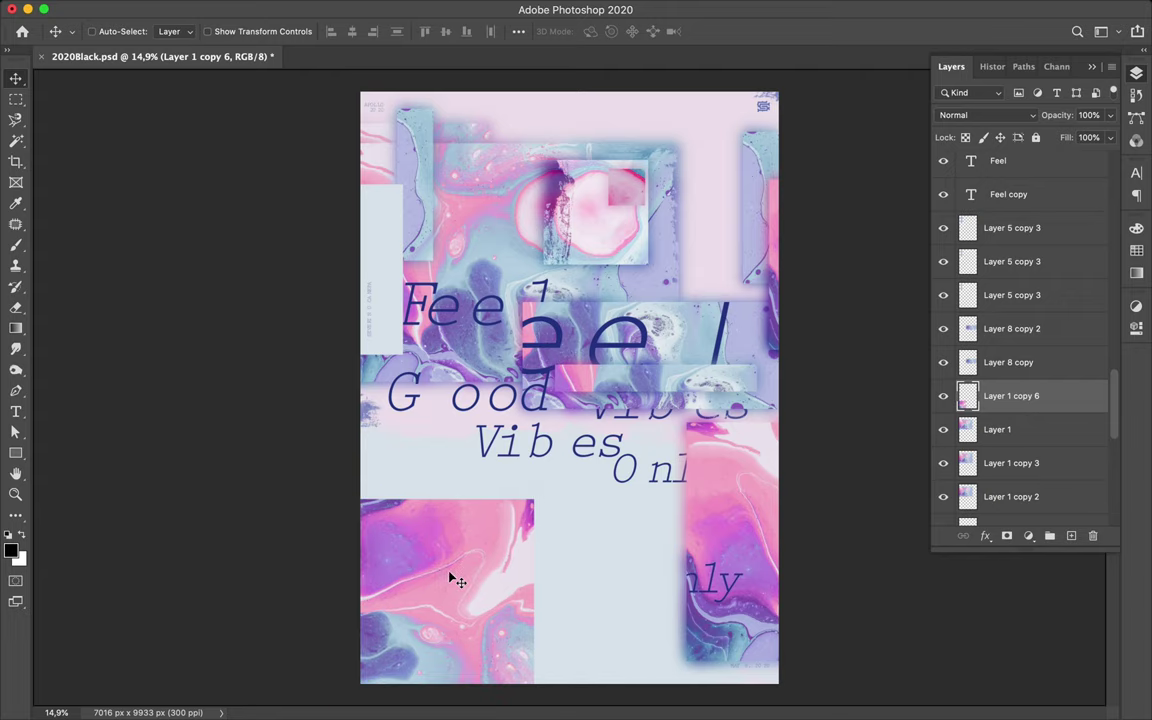
pyautogui.moveTo(495, 573)
pyautogui.mouseDown()
pyautogui.moveTo(507, 661)
pyautogui.moveTo(470, 572)
pyautogui.mouseUp()
# - Add a Gaussian-blurred duplicate of the marble piece plus a Linear Burn copy
pyautogui.hotkey('ctrl', 'j')
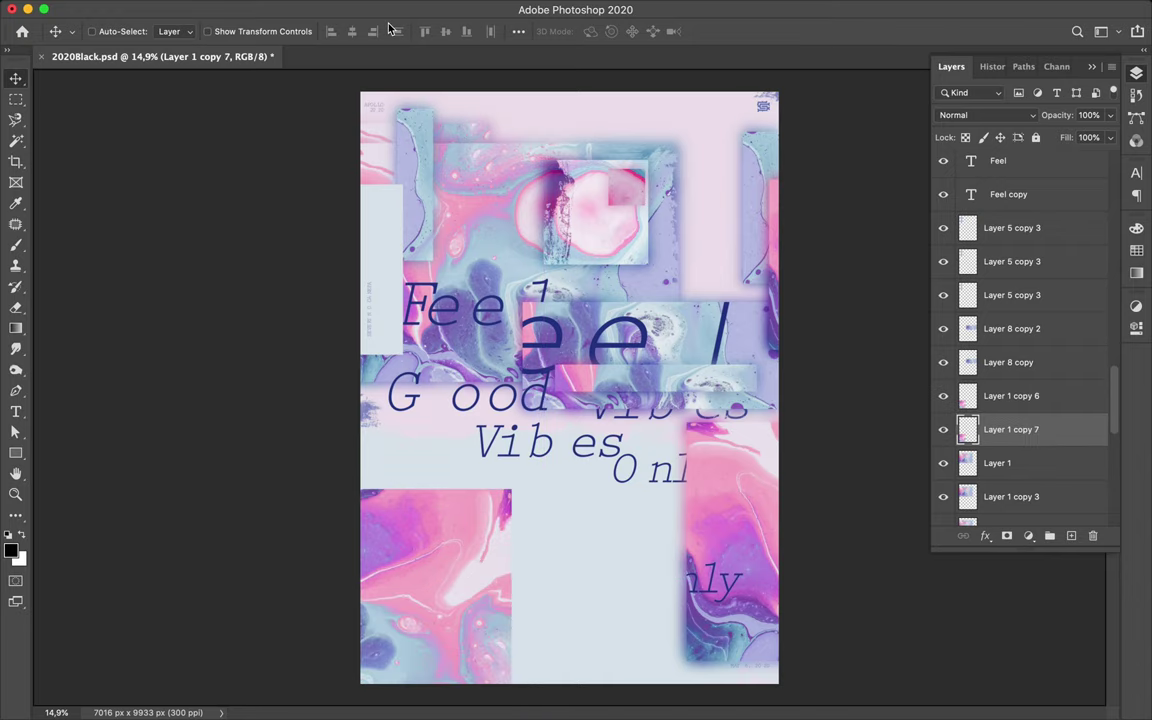
pyautogui.hotkey('ctrl', 'f')
pyautogui.hotkey('ctrl', 'j')
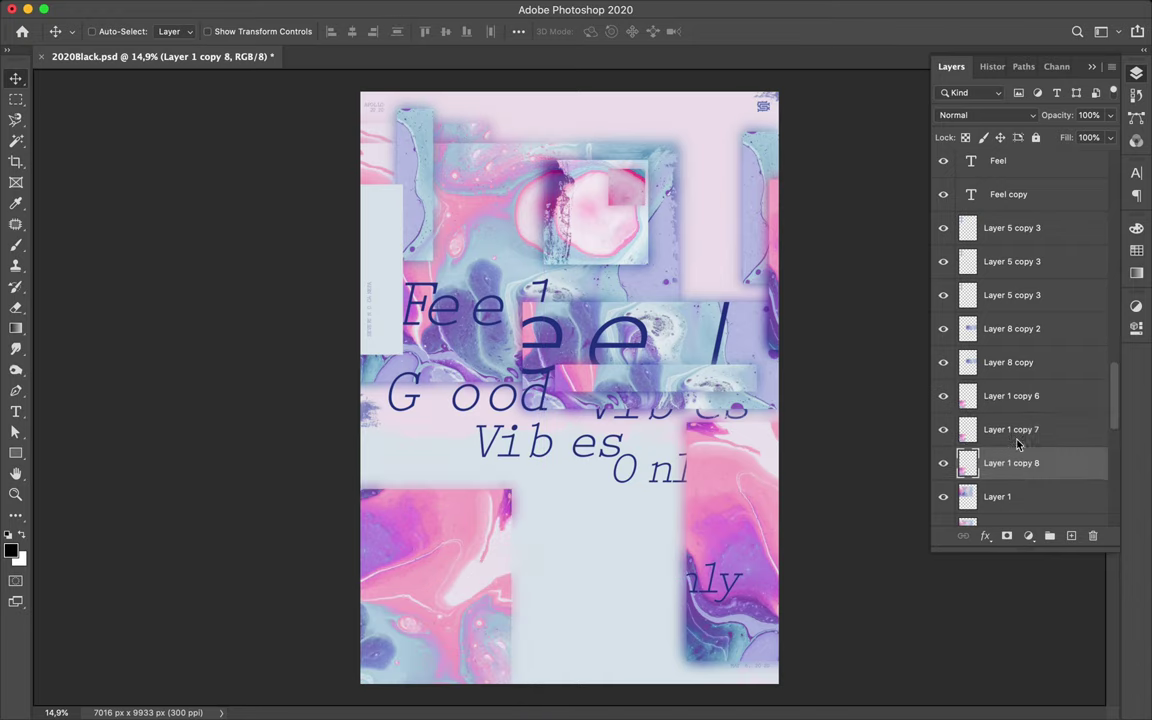
pyautogui.click(1020, 116)
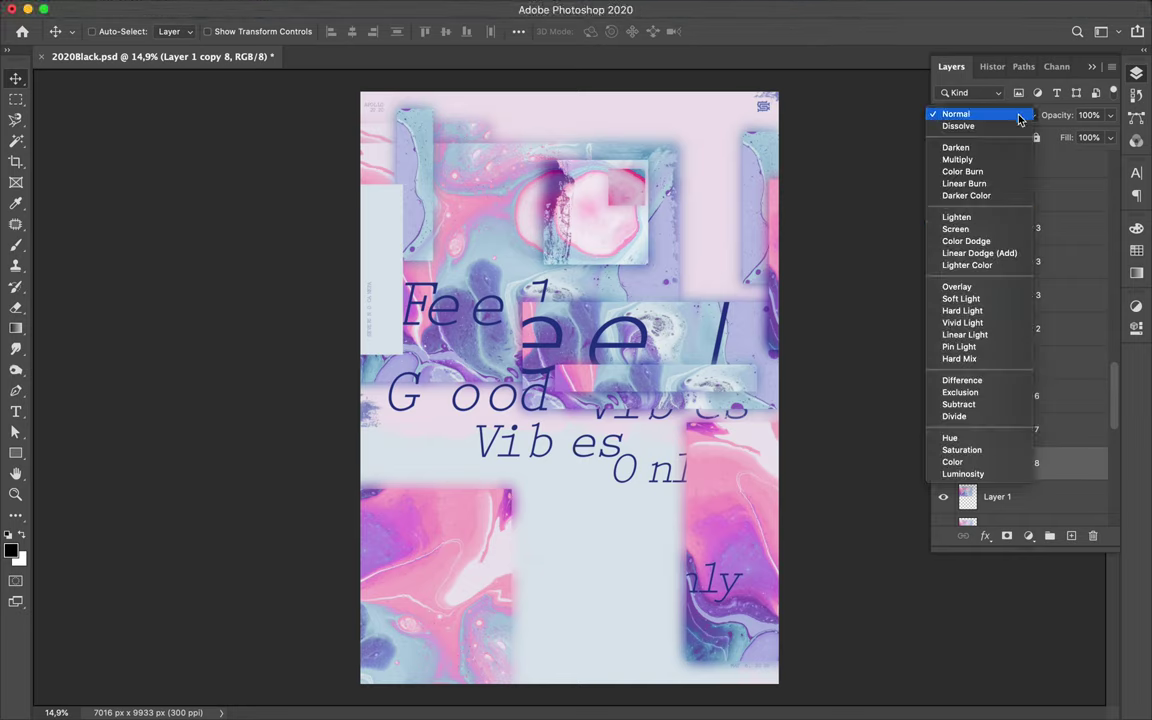
pyautogui.click(985, 184)
# - Try duplicating the three marble layers, undo it, and mark a rectangular strip of marble
pyautogui.scroll(-2, 960, 480)
pyautogui.keyDown('shift'); pyautogui.click(1011, 334); pyautogui.keyUp('shift')
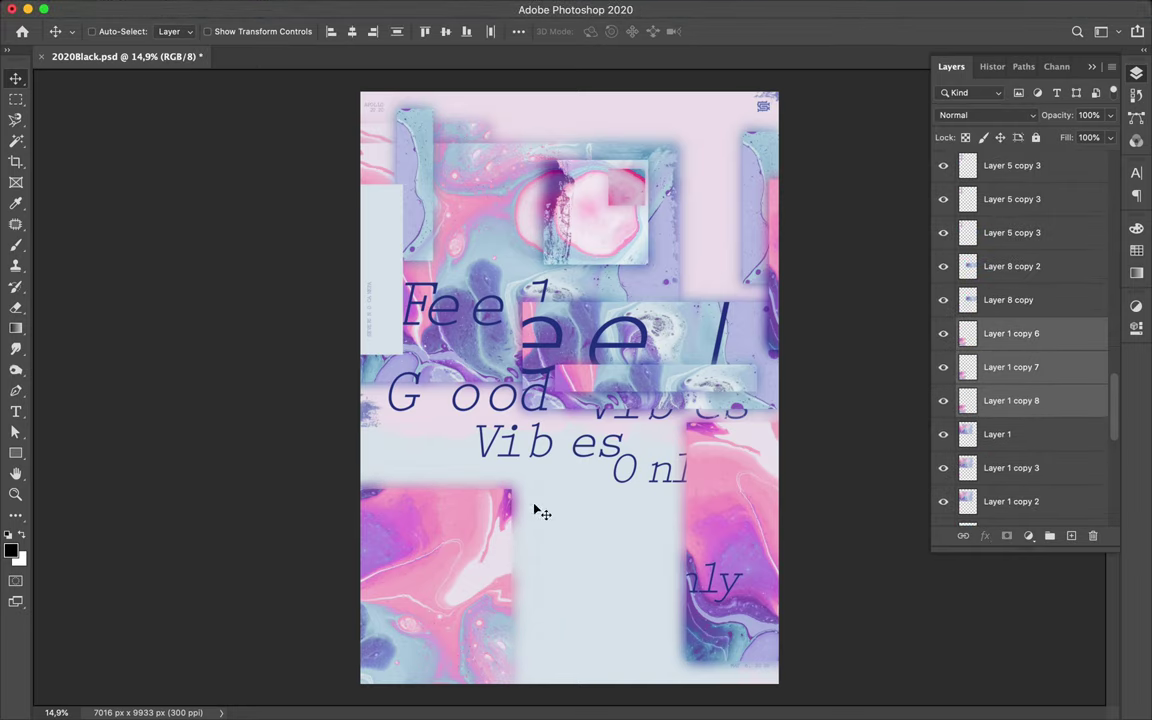
pyautogui.moveTo(540, 509); pyautogui.dragTo(470, 537)
pyautogui.moveTo(1011, 501); pyautogui.dragTo(1007, 465)
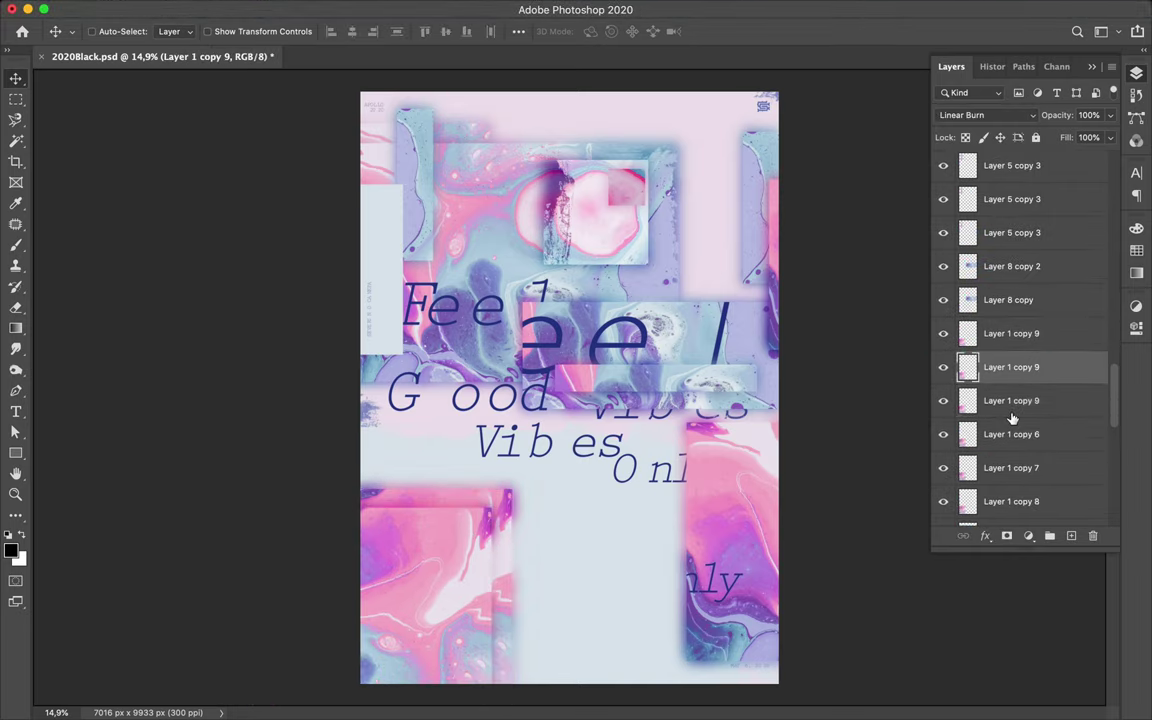
pyautogui.hotkey('ctrl', 'z')
pyautogui.hotkey('ctrl', 'z')
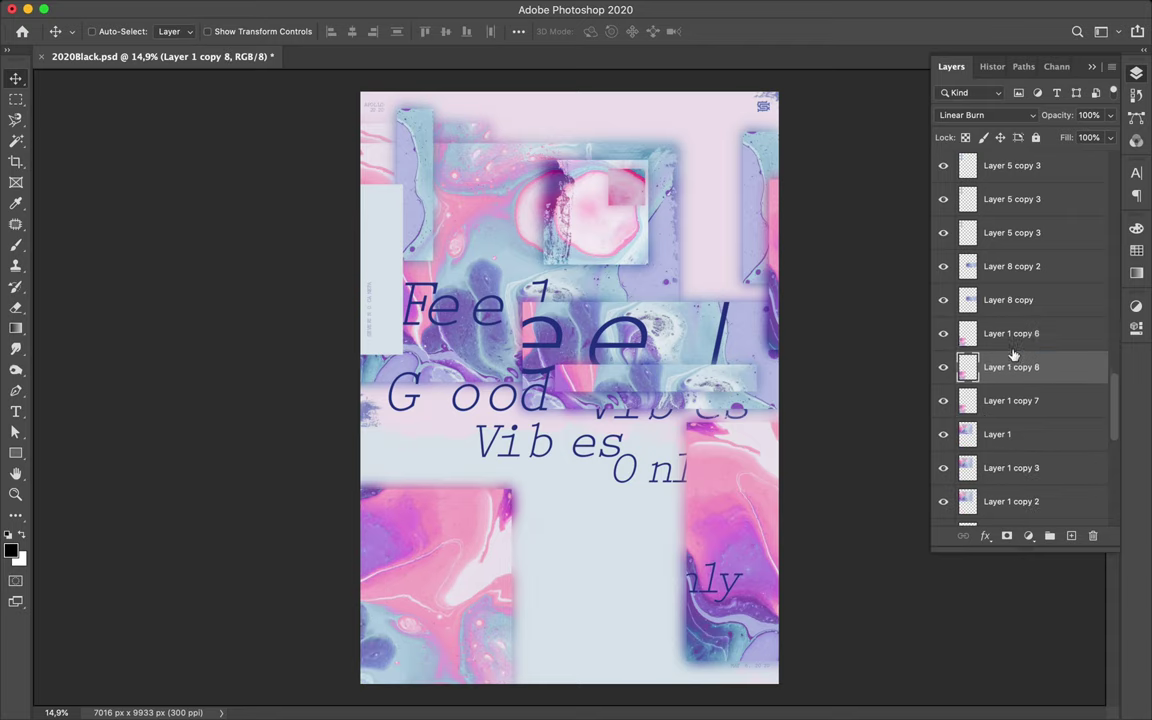
pyautogui.hotkey('ctrl', 'z')
pyautogui.press('m')
pyautogui.moveTo(405, 510); pyautogui.dragTo(492, 593)
# - Set the new marble strip layer to Color Burn blending
pyautogui.press('v')
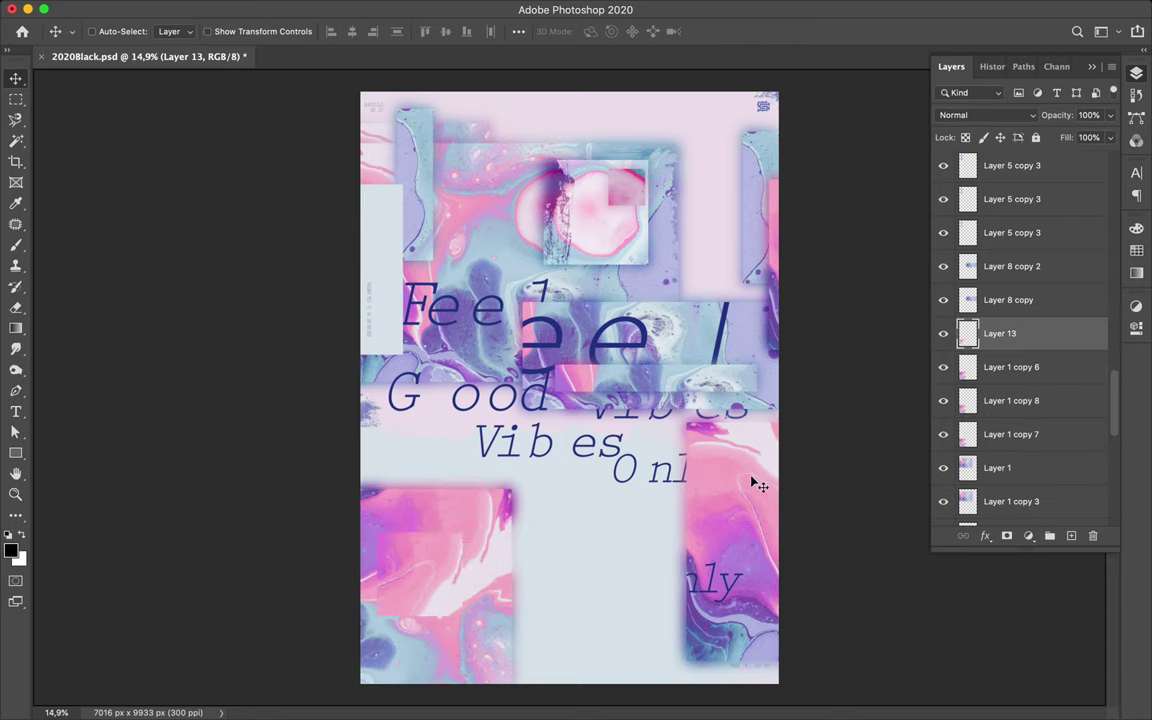
pyautogui.click(985, 115)
pyautogui.click(1000, 178)
# - Draw a black rectangle over the Feel text and blend it in Overlay mode
pyautogui.press('m')
pyautogui.press('u')
pyautogui.click(1137, 74)
pyautogui.moveTo(500, 283)
pyautogui.mouseDown()
pyautogui.moveTo(624, 316)
pyautogui.moveTo(644, 343)
pyautogui.mouseUp()
pyautogui.click(985, 115)
pyautogui.click(998, 285)
pyautogui.hotkey('ctrl', 't')
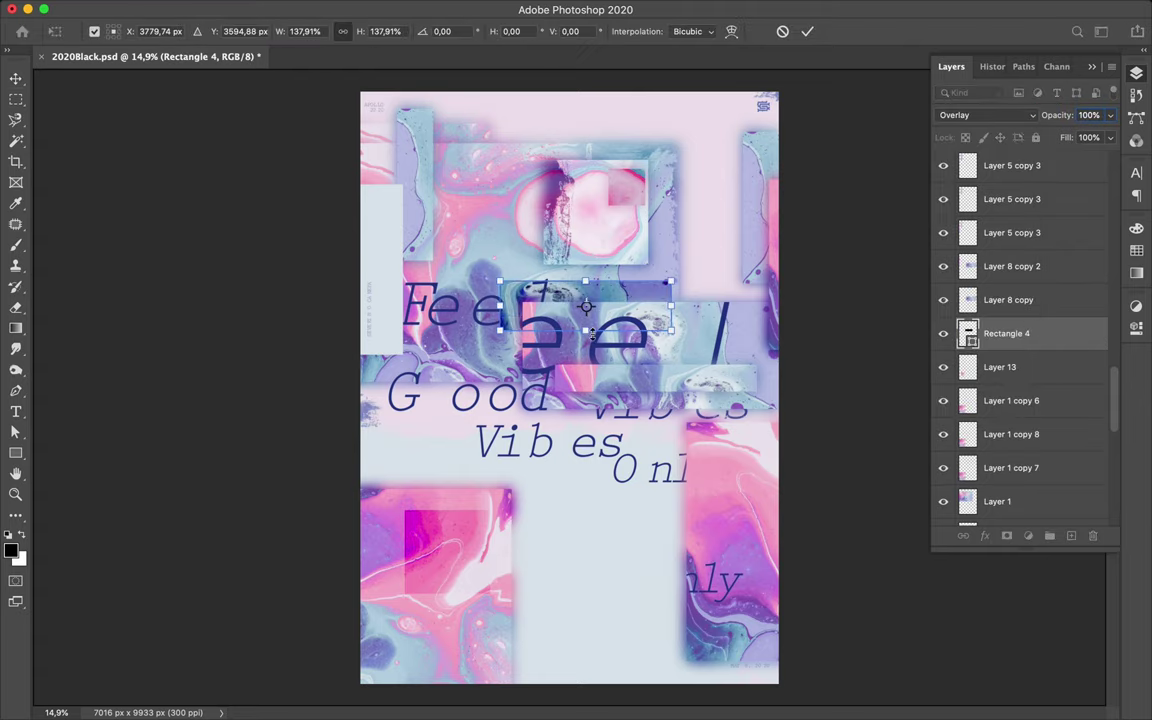
pyautogui.press('Return')
# - Duplicate the rectangle above Feel copy 3, then stretch Rectangle 4 taller and reposition it
pyautogui.hotkey('ctrl', 'j')
pyautogui.moveTo(1005, 334); pyautogui.dragTo(1023, 170)
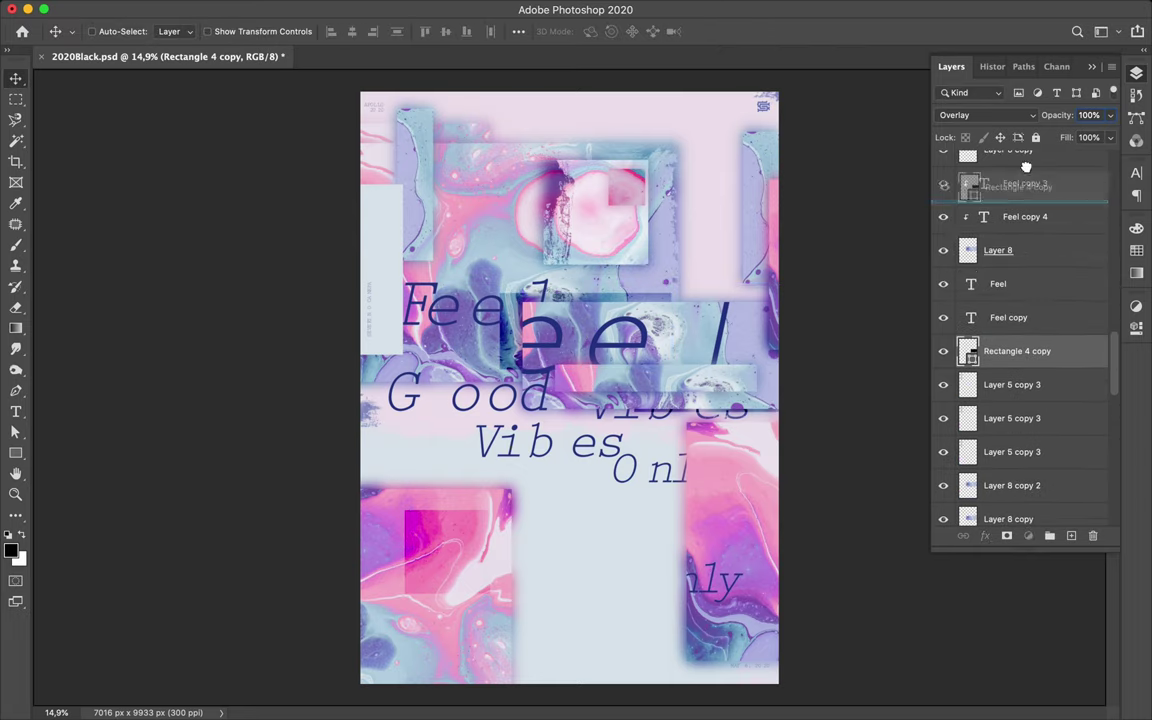
pyautogui.moveTo(810, 355); pyautogui.dragTo(802, 390)
pyautogui.keyDown('ctrl'); pyautogui.click(597, 305); pyautogui.keyUp('ctrl')
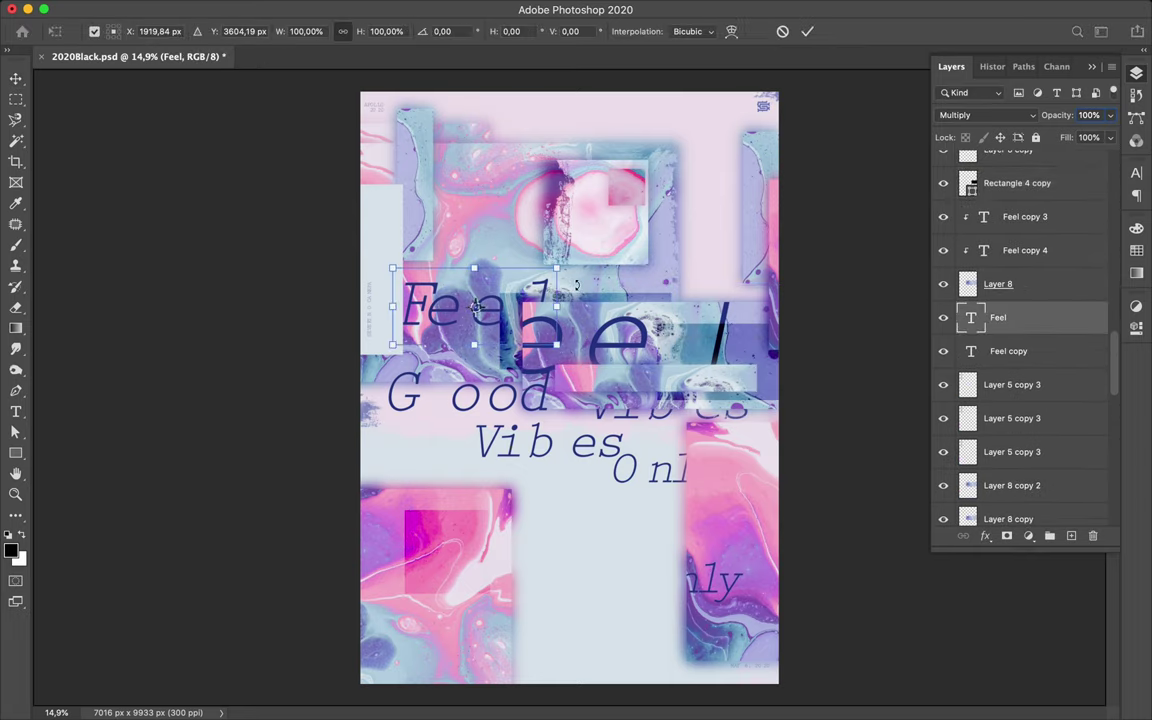
pyautogui.keyDown('ctrl'); pyautogui.click(590, 298); pyautogui.keyUp('ctrl')
pyautogui.hotkey('ctrl', 't')
pyautogui.moveTo(587, 295); pyautogui.dragTo(587, 270)
pyautogui.press('Return')
pyautogui.moveTo(510, 290)
pyautogui.mouseDown()
pyautogui.moveTo(437, 278)
pyautogui.moveTo(870, 460)
pyautogui.mouseUp()
# - Place Rectangle 4 copy 3 below APOLLO and over the right marble strip
pyautogui.moveTo(1020, 508); pyautogui.dragTo(1027, 288)
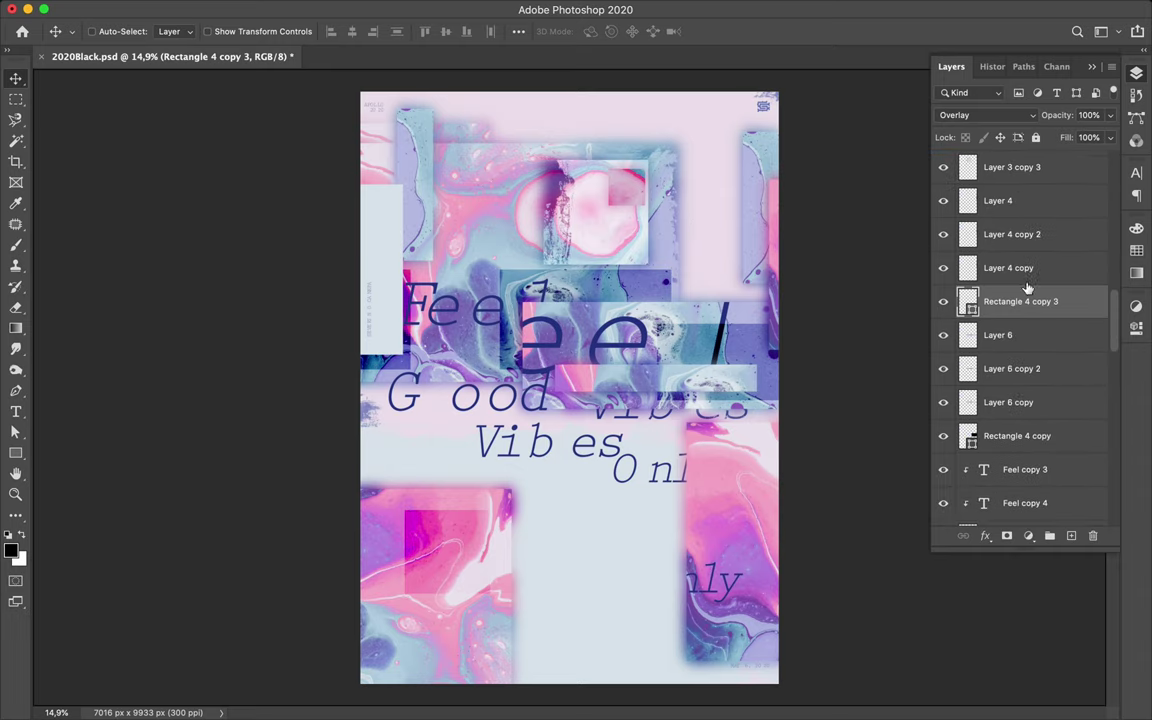
pyautogui.moveTo(795, 462); pyautogui.dragTo(720, 437)
pyautogui.moveTo(1020, 300); pyautogui.dragTo(1027, 187)
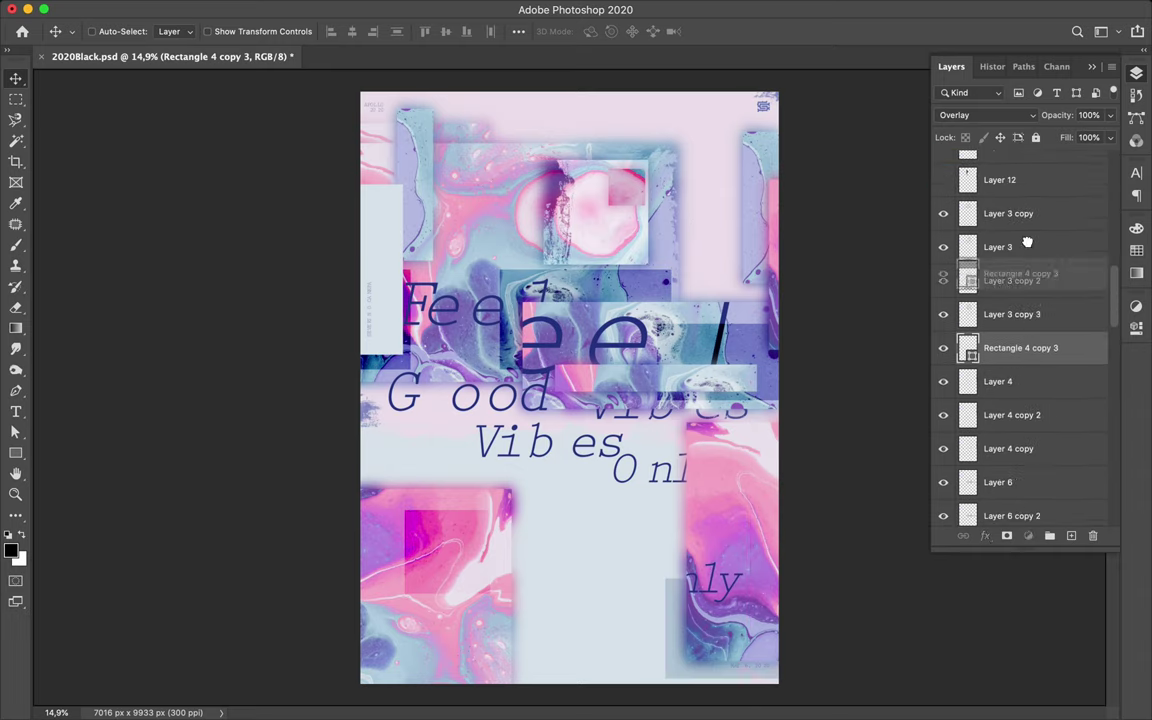
pyautogui.moveTo(1027, 187); pyautogui.dragTo(1000, 250)
pyautogui.moveTo(600, 190); pyautogui.dragTo(790, 535)
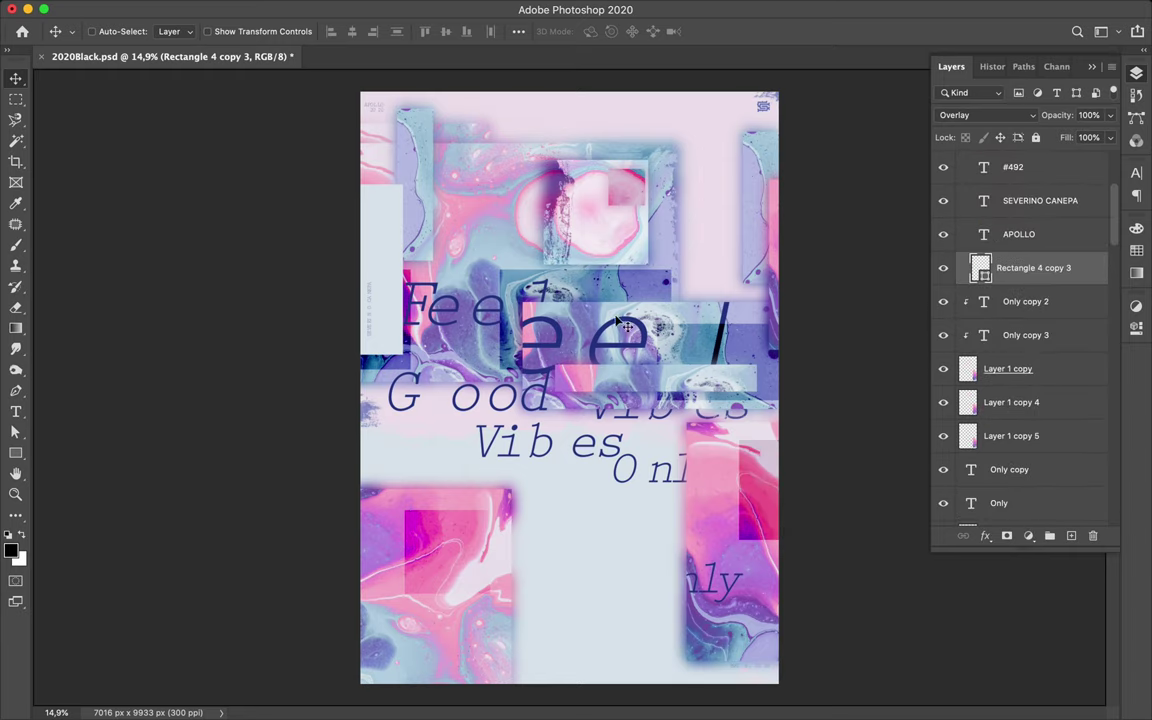
# - Reposition Rectangle 4 over the Feel text and move it below Layer 6 copy
pyautogui.keyDown('ctrl'); pyautogui.click(563, 368); pyautogui.keyUp('ctrl')
pyautogui.moveTo(1005, 503); pyautogui.dragTo(1005, 190)
pyautogui.hotkey('ctrl', 't')
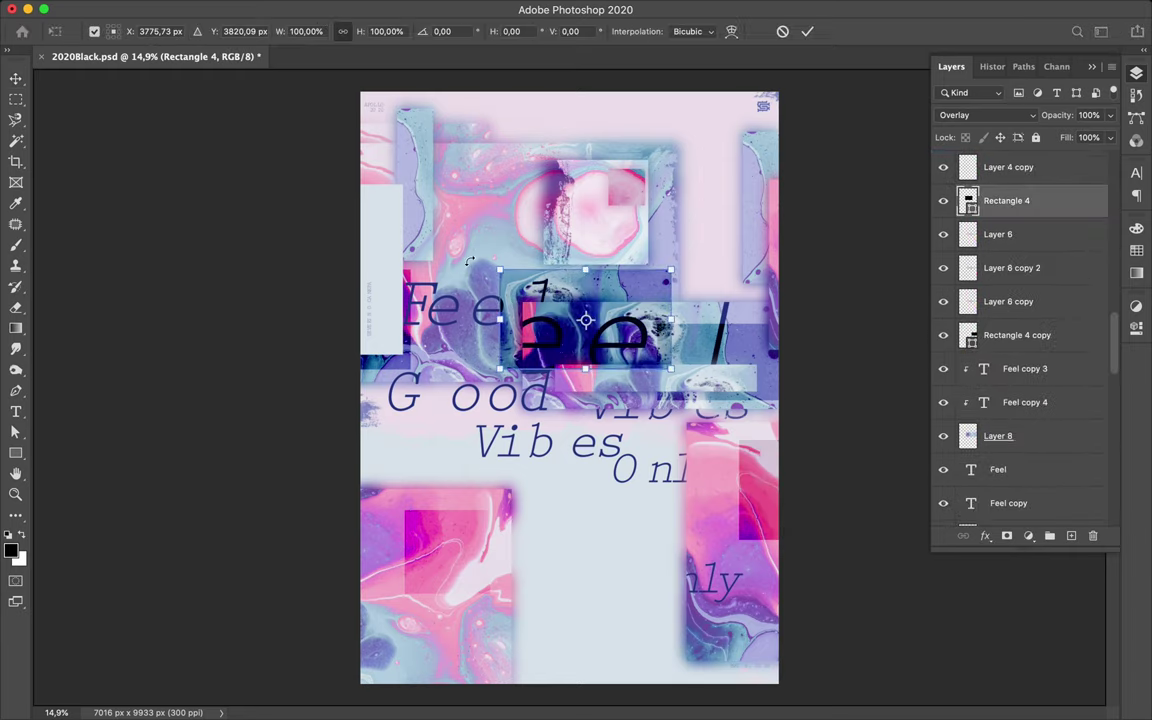
pyautogui.moveTo(590, 320); pyautogui.dragTo(555, 329)
pyautogui.press('Return')
pyautogui.moveTo(1049, 205); pyautogui.dragTo(1047, 319)
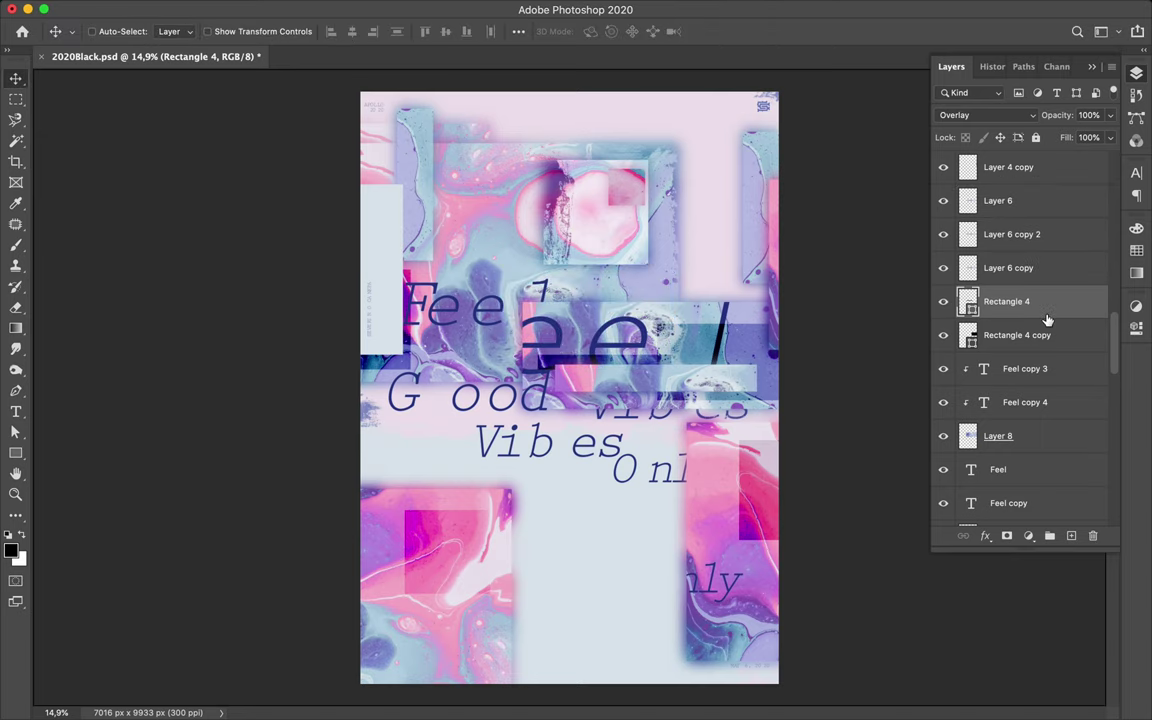
# - Set the Layer 5 copy layer to Lighten blending
pyautogui.keyDown('ctrl'); pyautogui.click(455, 197); pyautogui.keyUp('ctrl')
pyautogui.click(1024, 115)
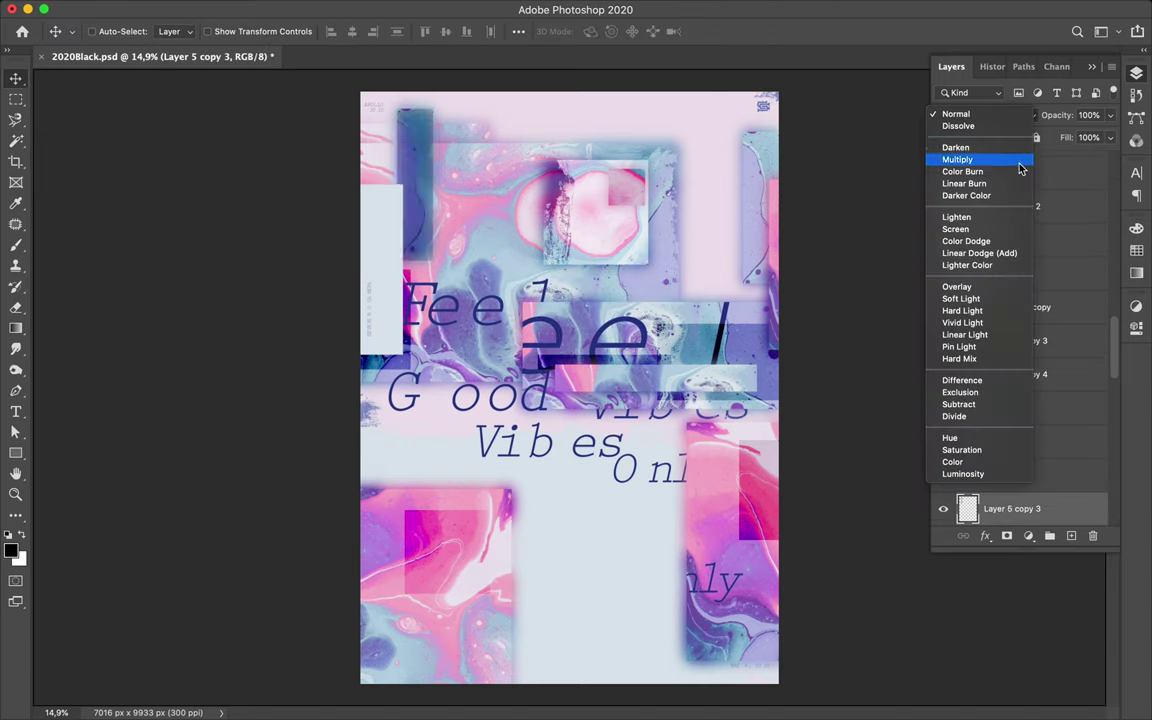
pyautogui.click(1024, 217)
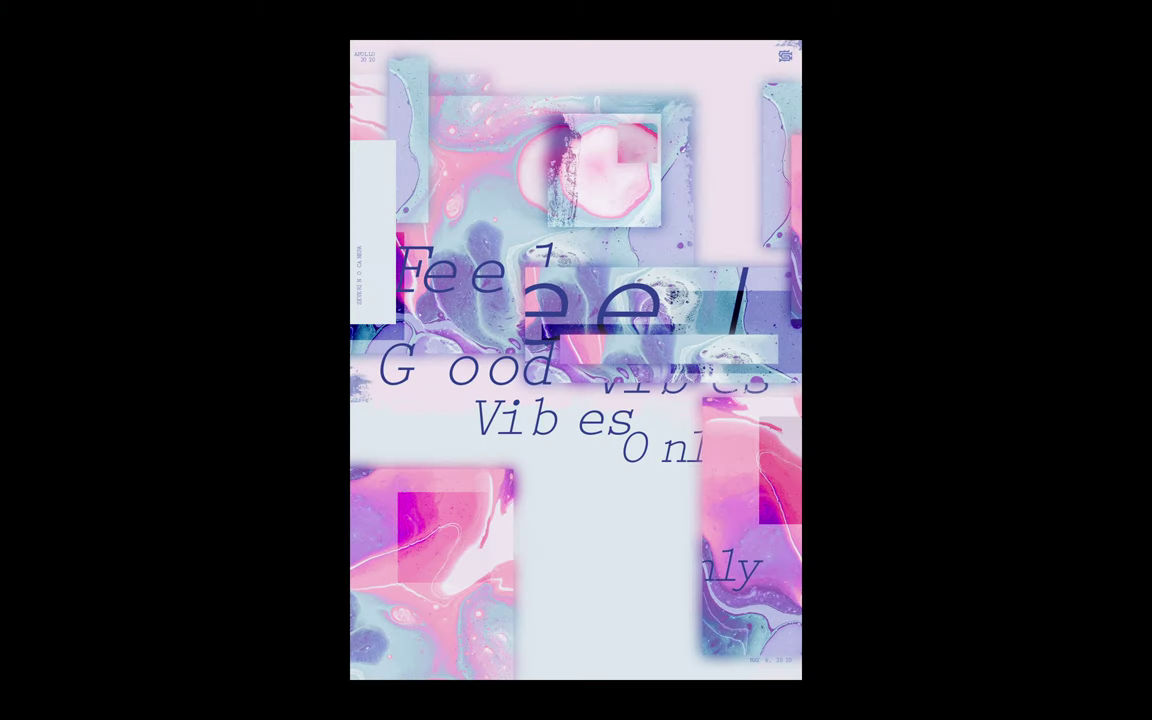